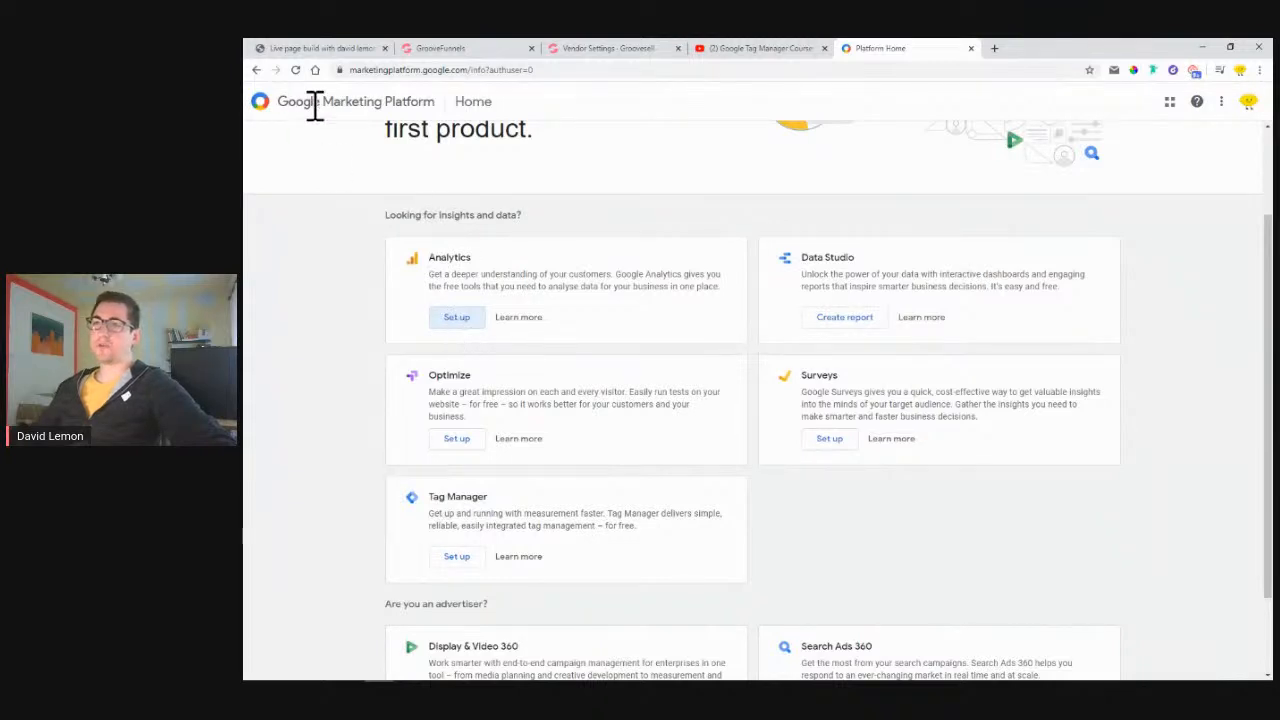
Search Google for "google analytics" in a new browser tab and open the Google Analytics site
click(994, 48)
text(google)
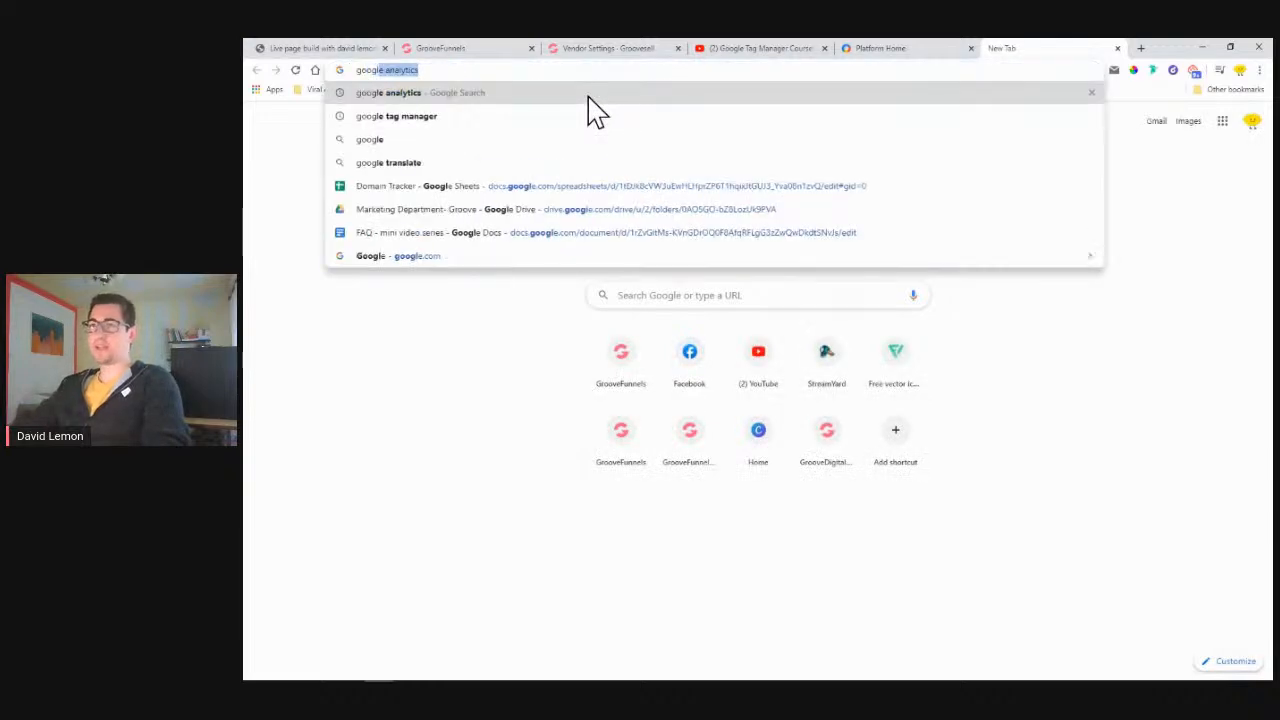
key(Return)
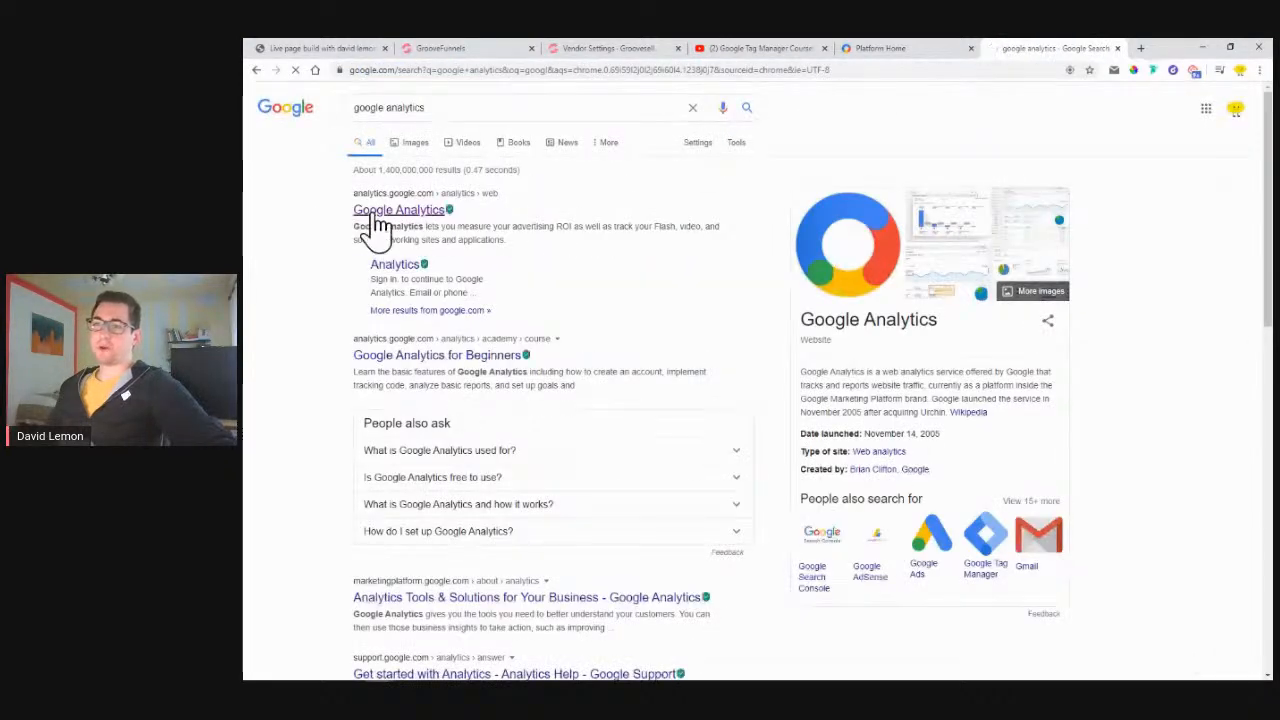
click(906, 49)
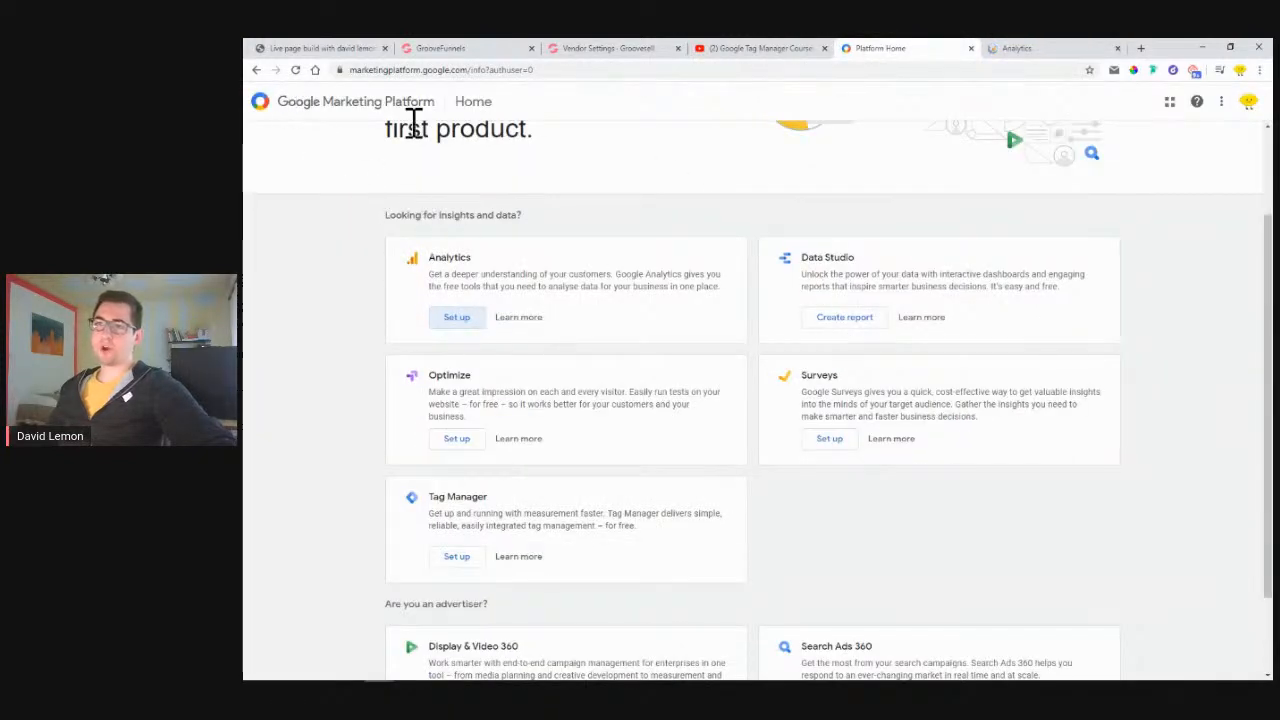
click(1015, 52)
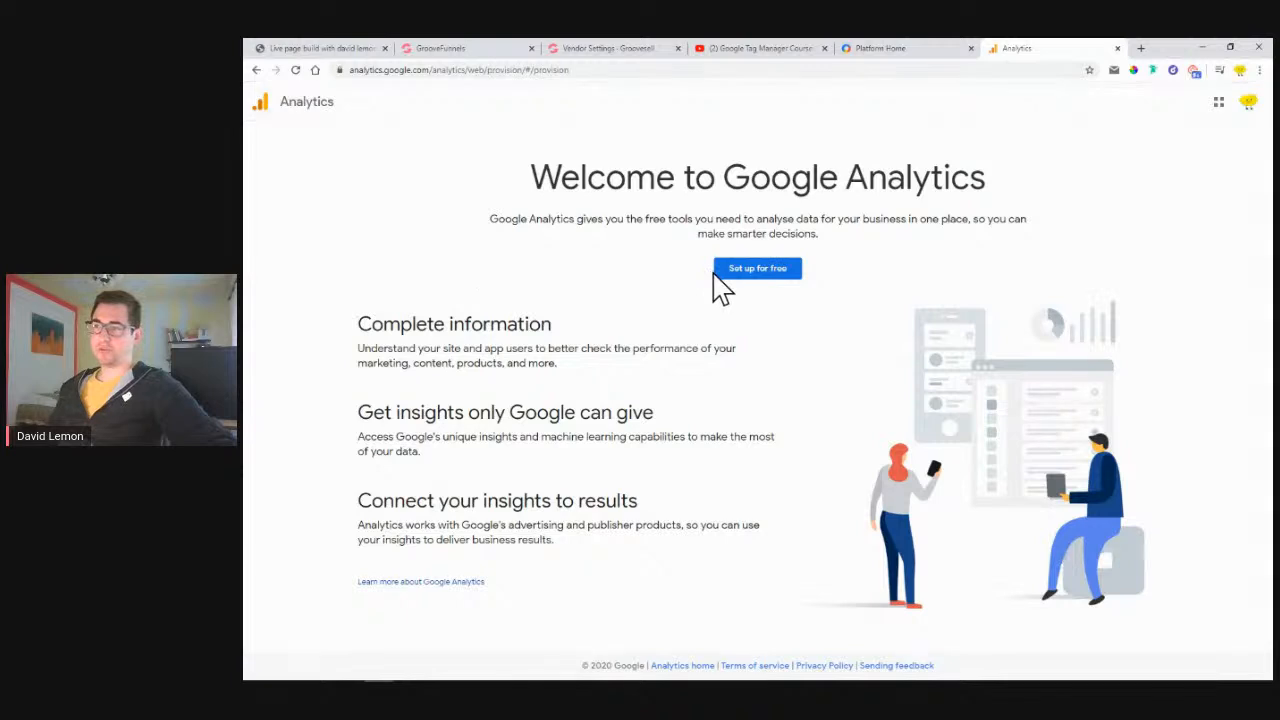
Check which Google account is signed in and start the free Google Analytics setup
click(762, 274)
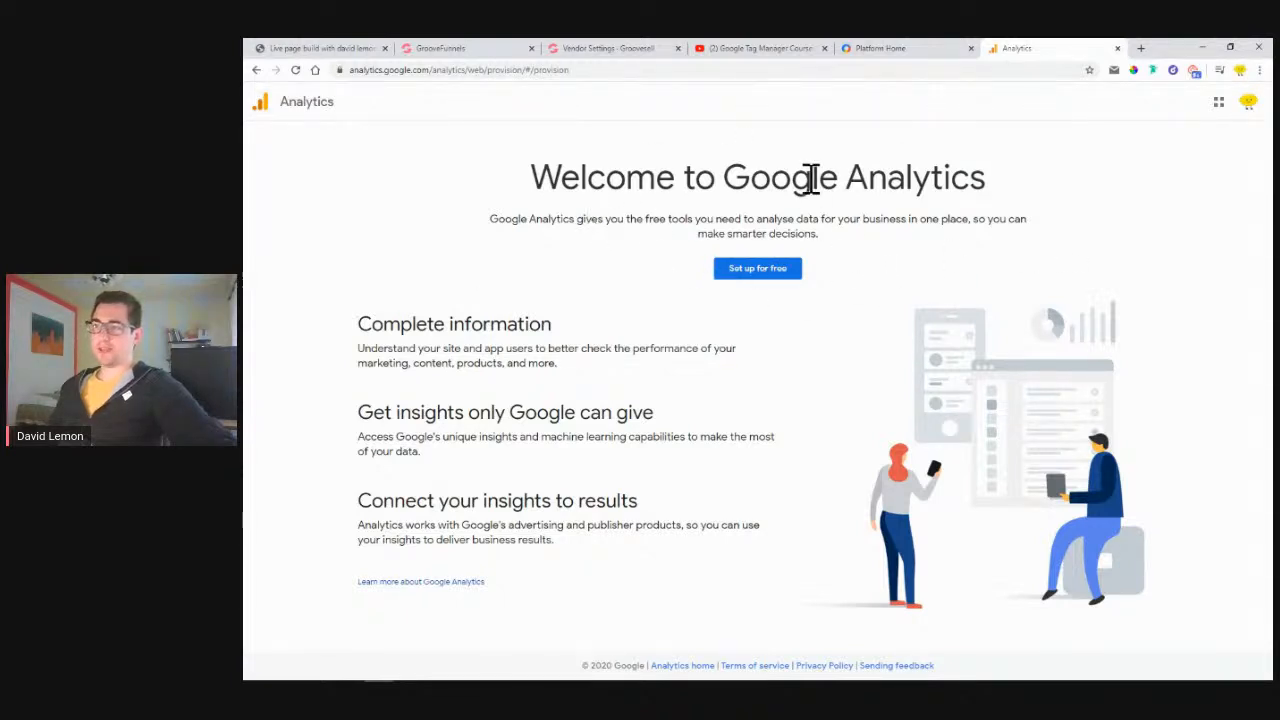
click(1247, 105)
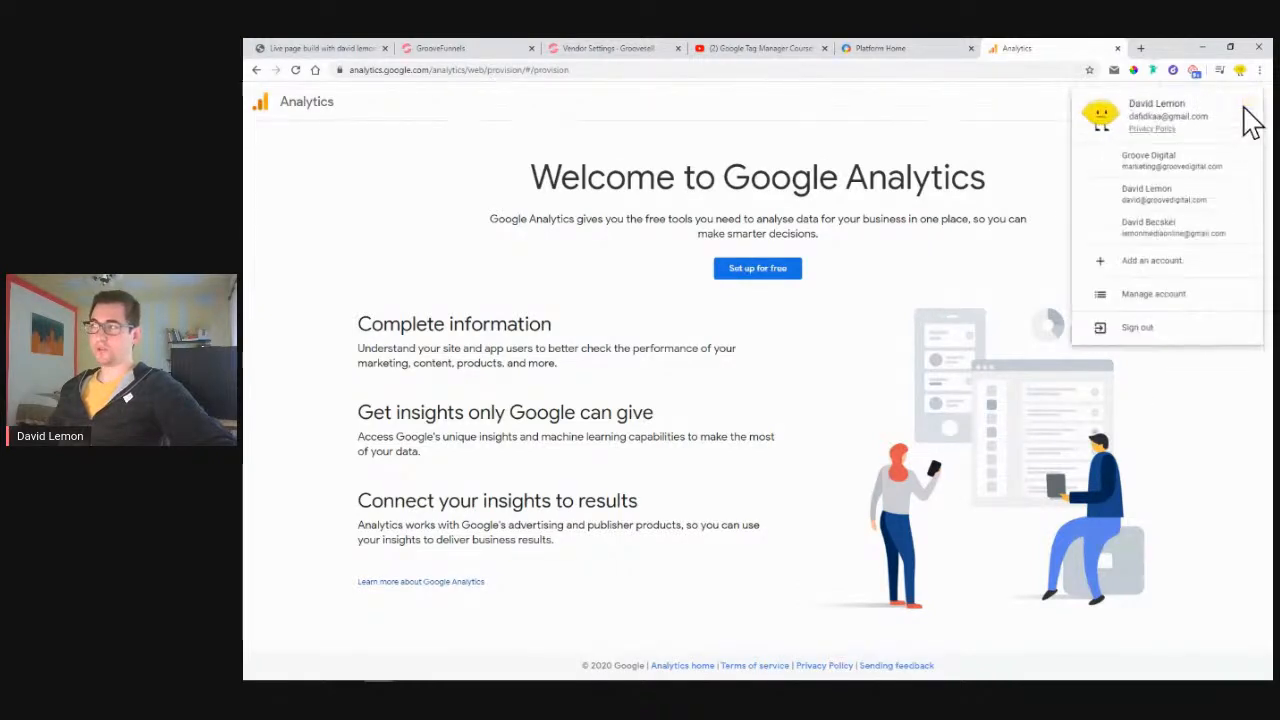
click(950, 134)
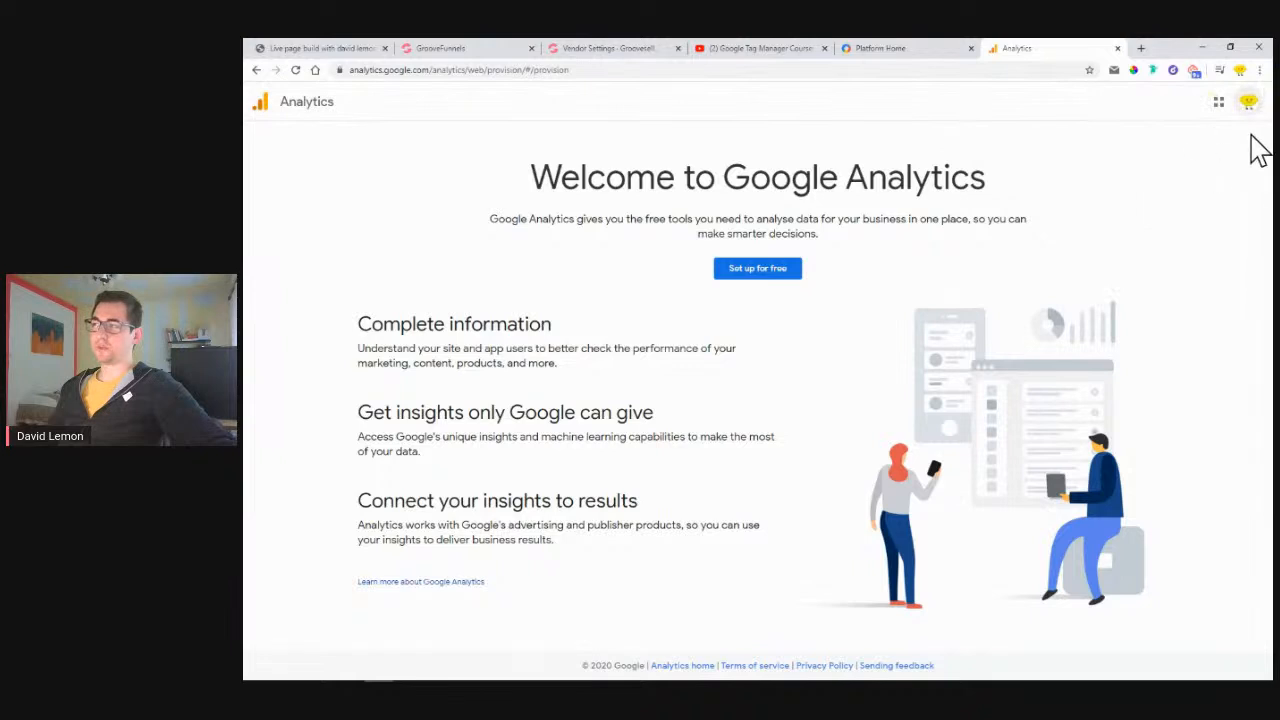
click(764, 270)
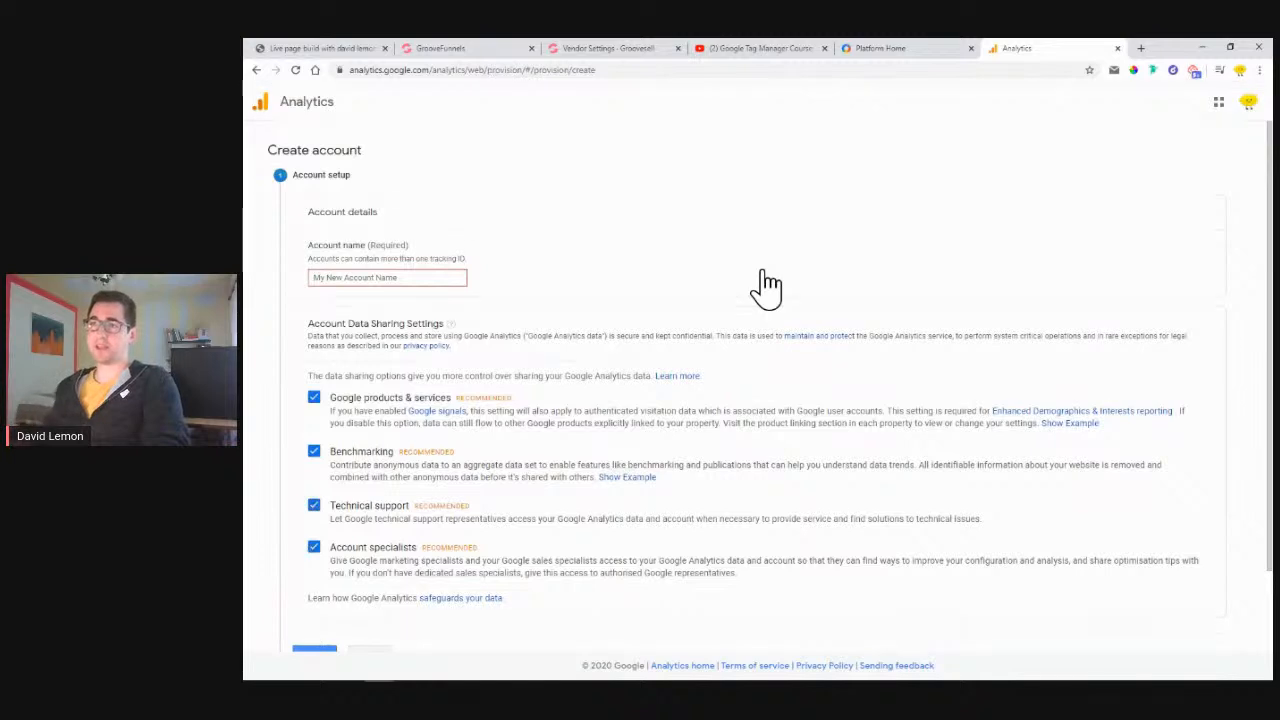
Switch to the GrooveFunnels page builder and check the publishing domain of the lead gen page
click(468, 46)
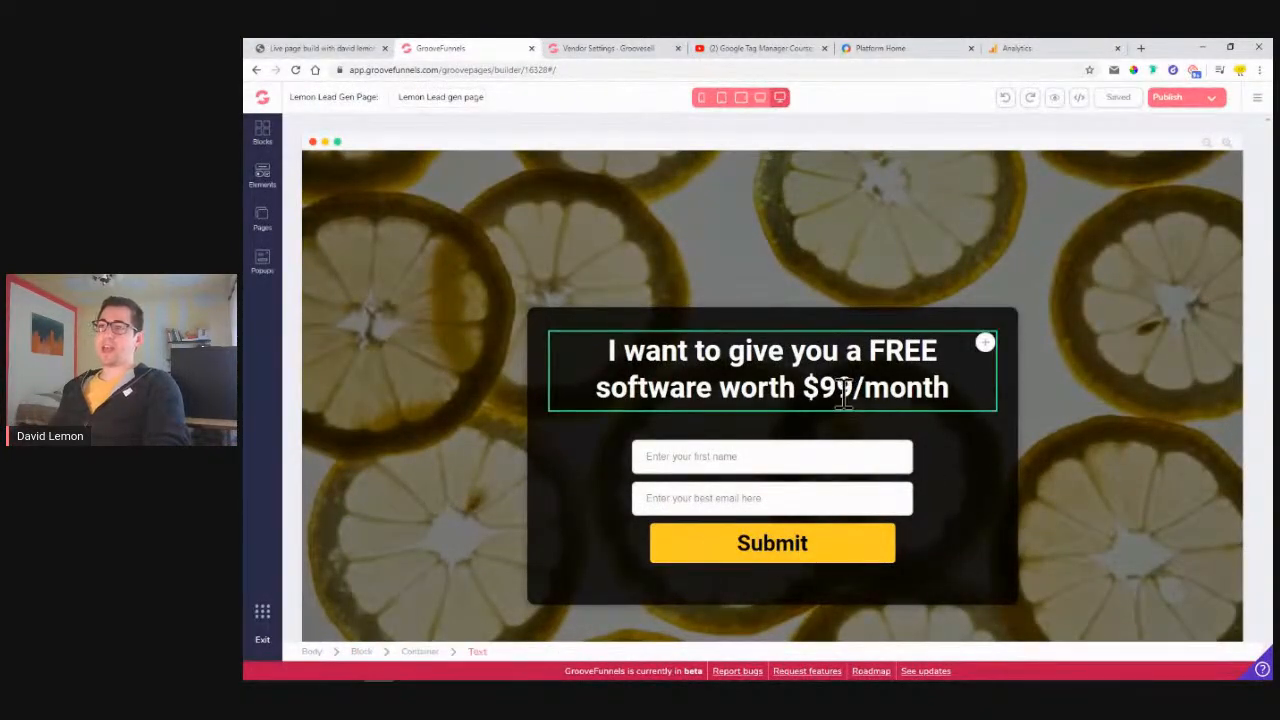
click(1212, 102)
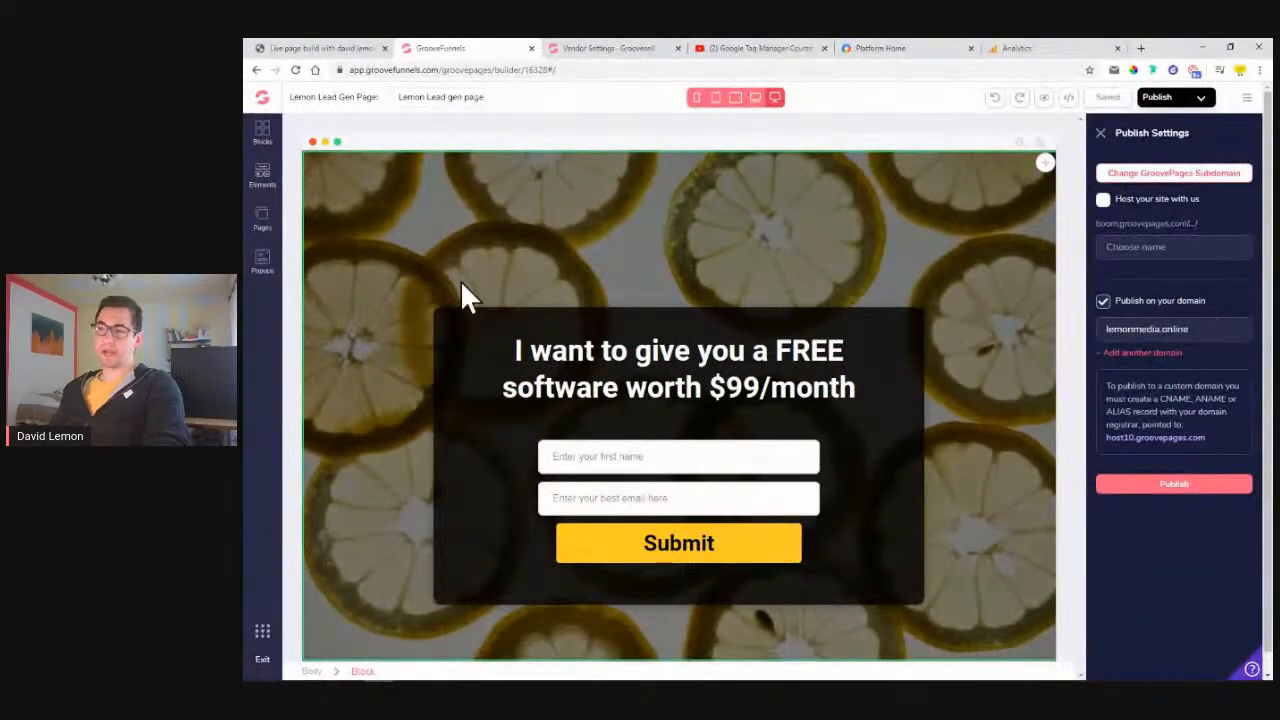
click(1101, 134)
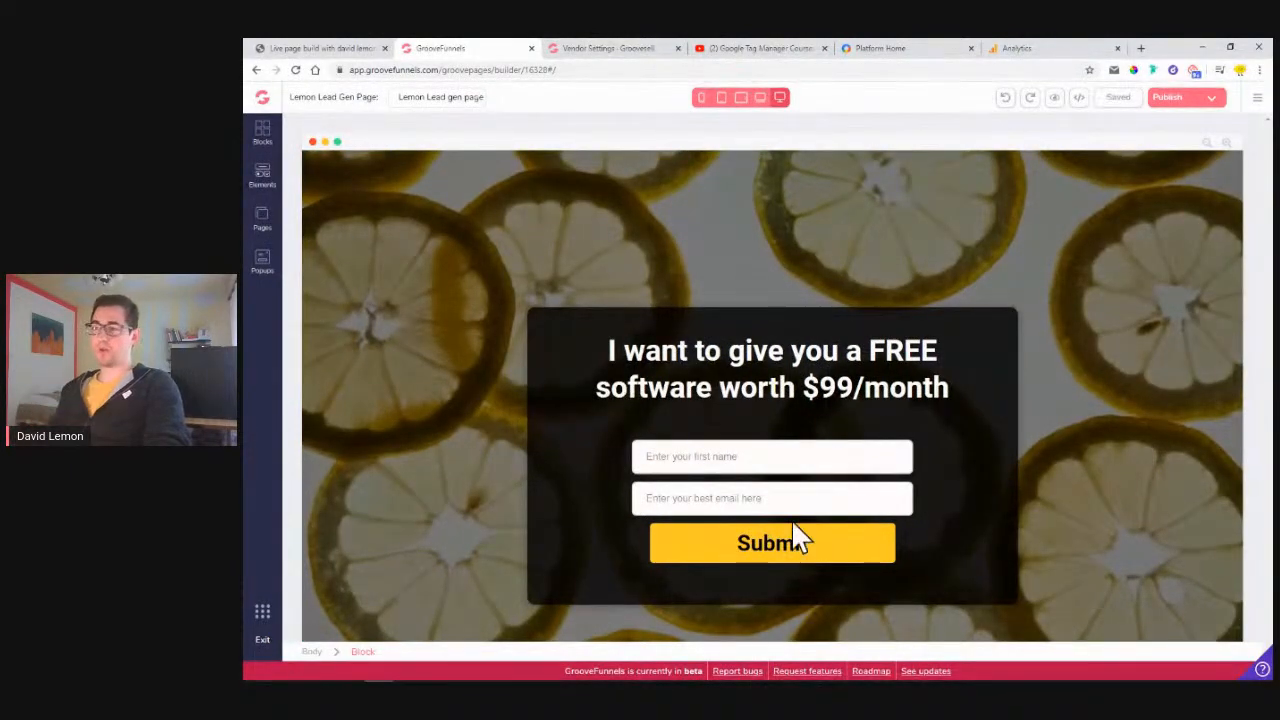
Back in Google Analytics, name the new account "LemonMedia Online" and choose Web as what to measure
click(1030, 48)
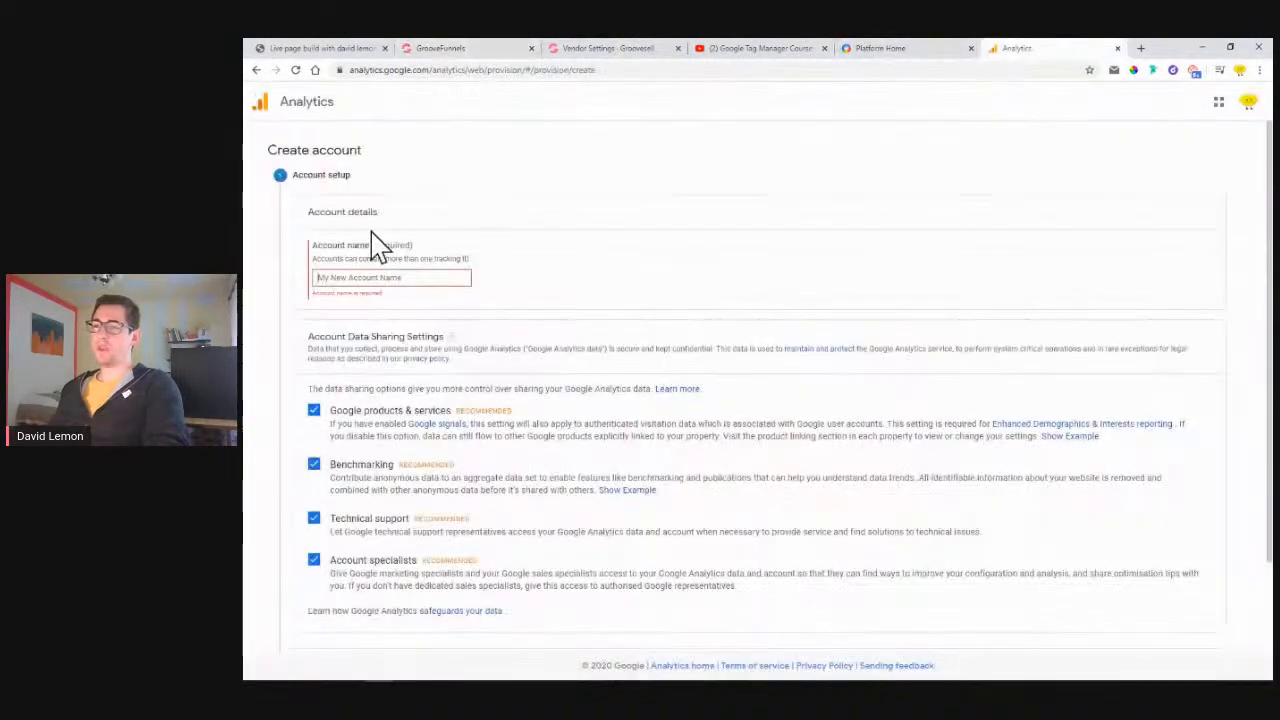
click(360, 277)
text(Le)
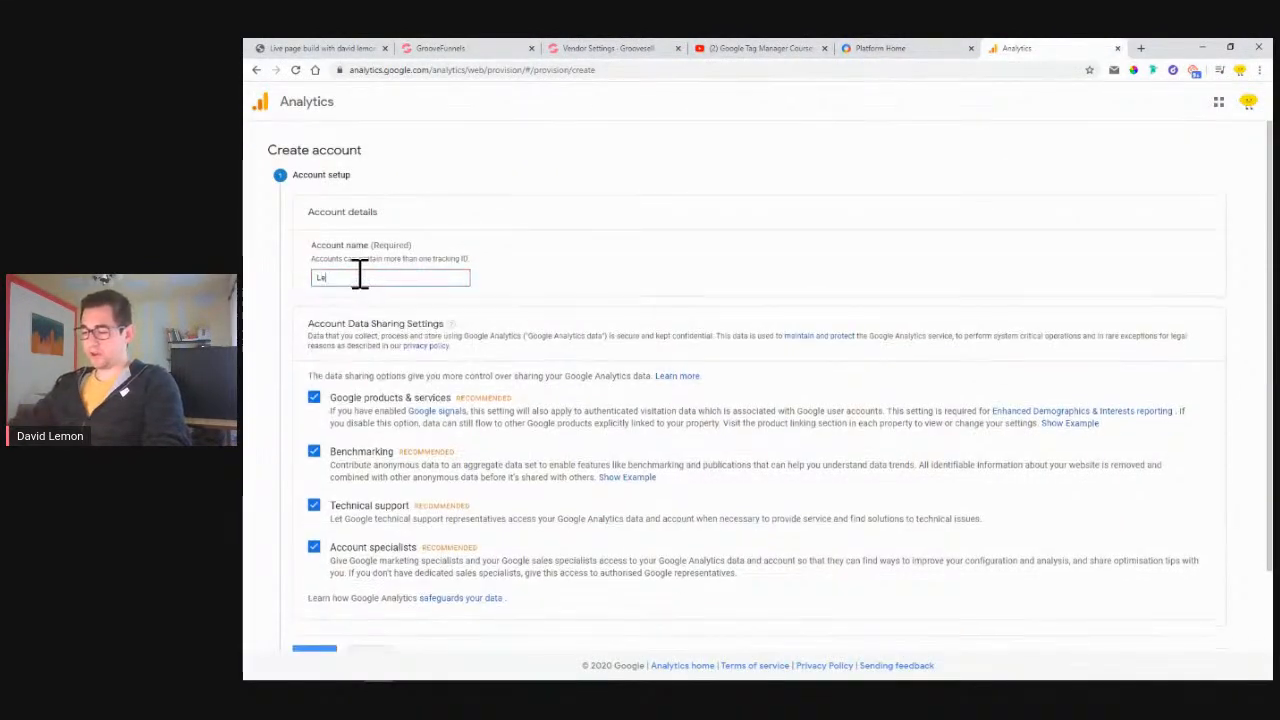
text(monMedia)
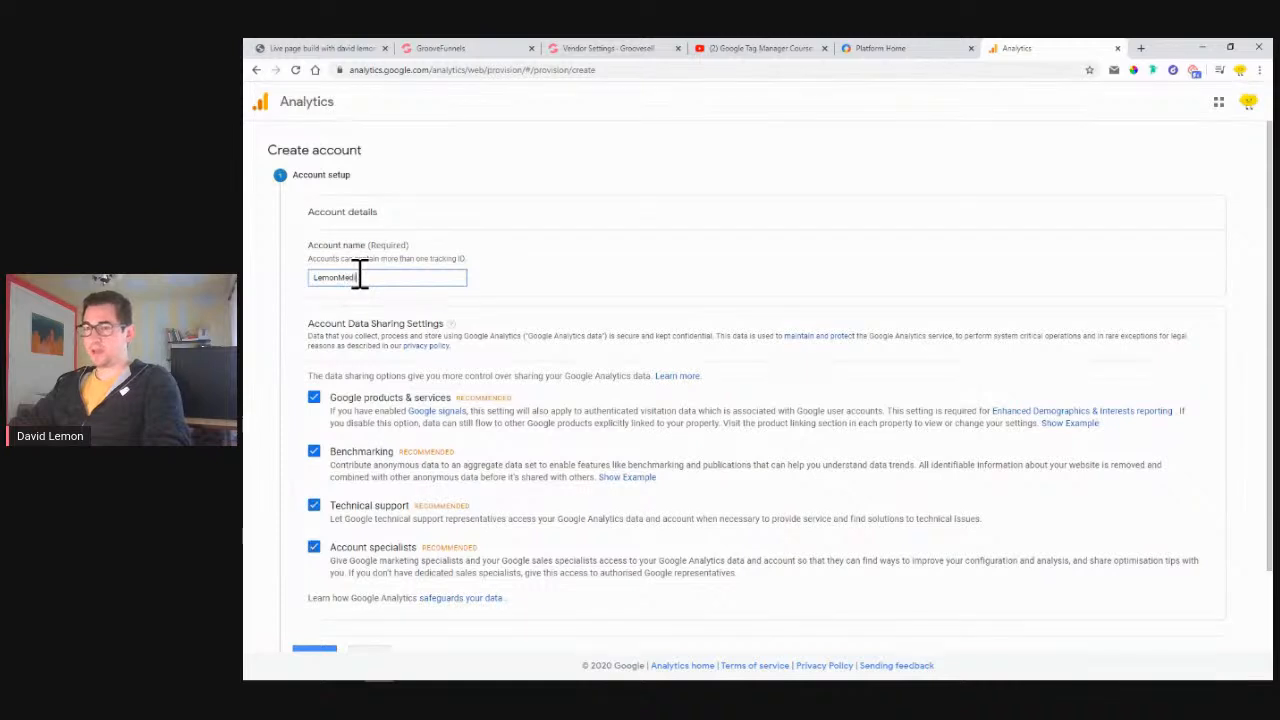
text( Online)
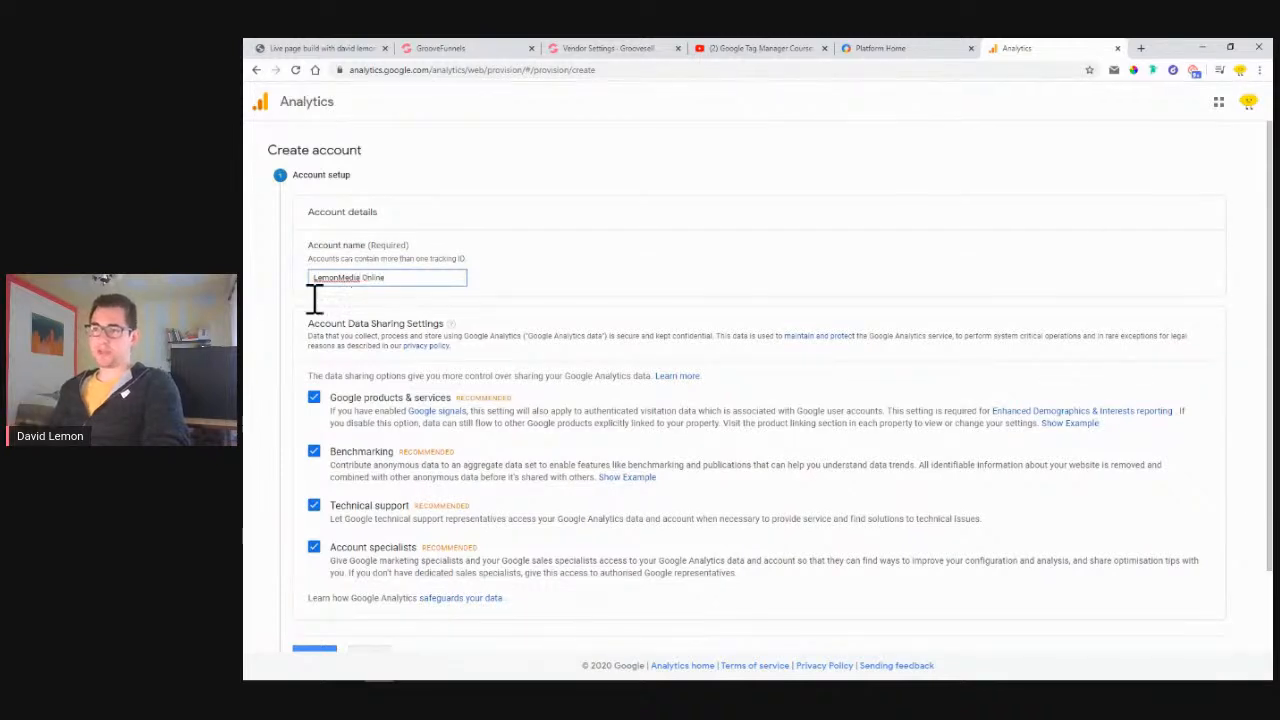
scroll(588, 272, down, 1)
scroll(588, 272, down, 1)
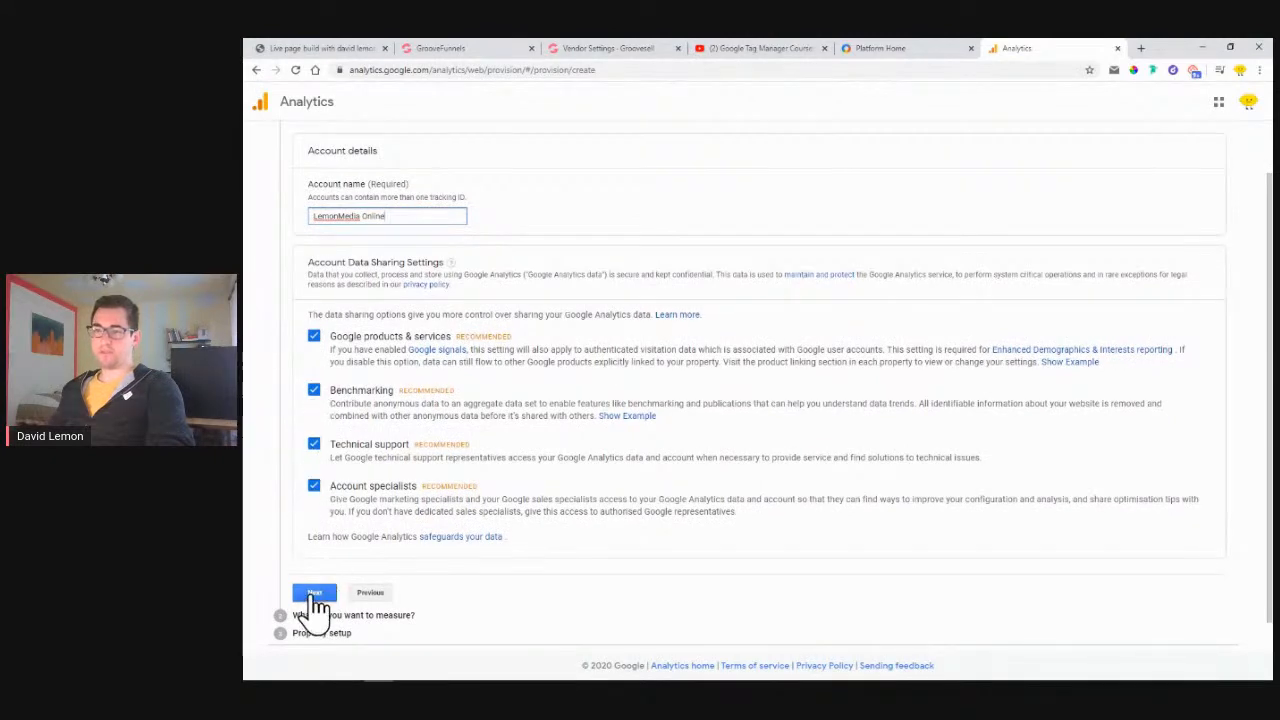
click(314, 592)
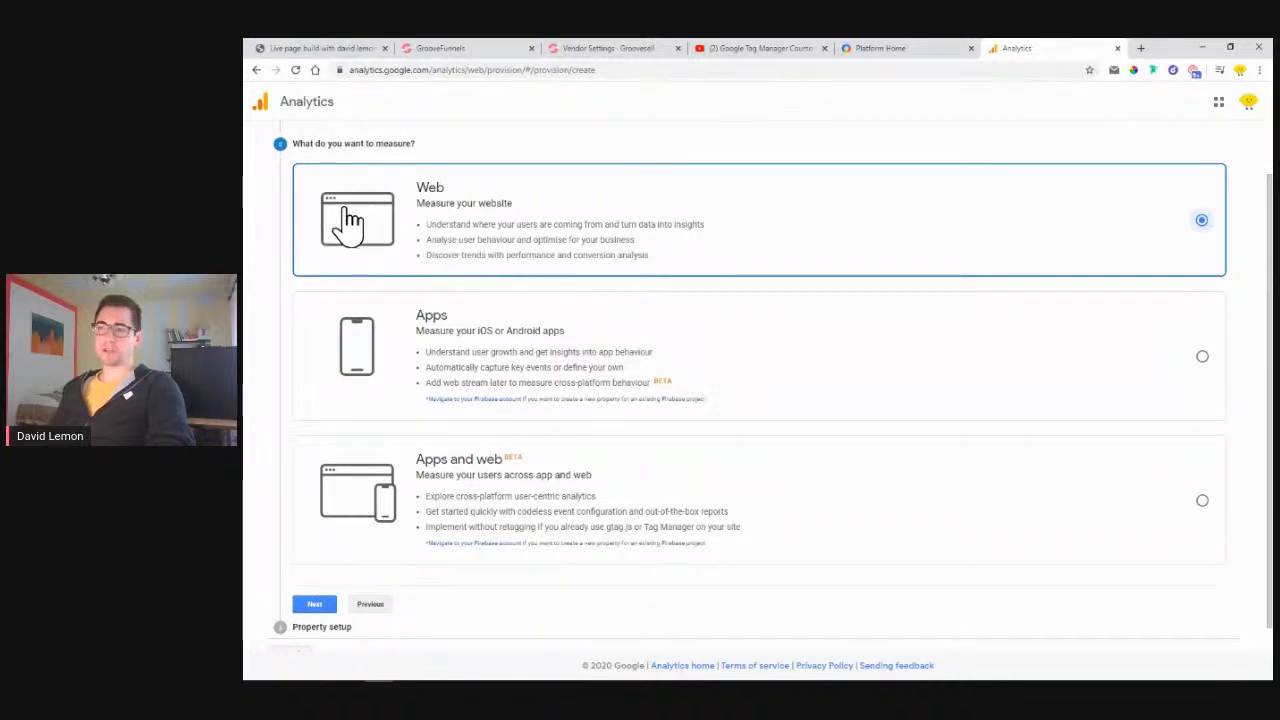
click(315, 605)
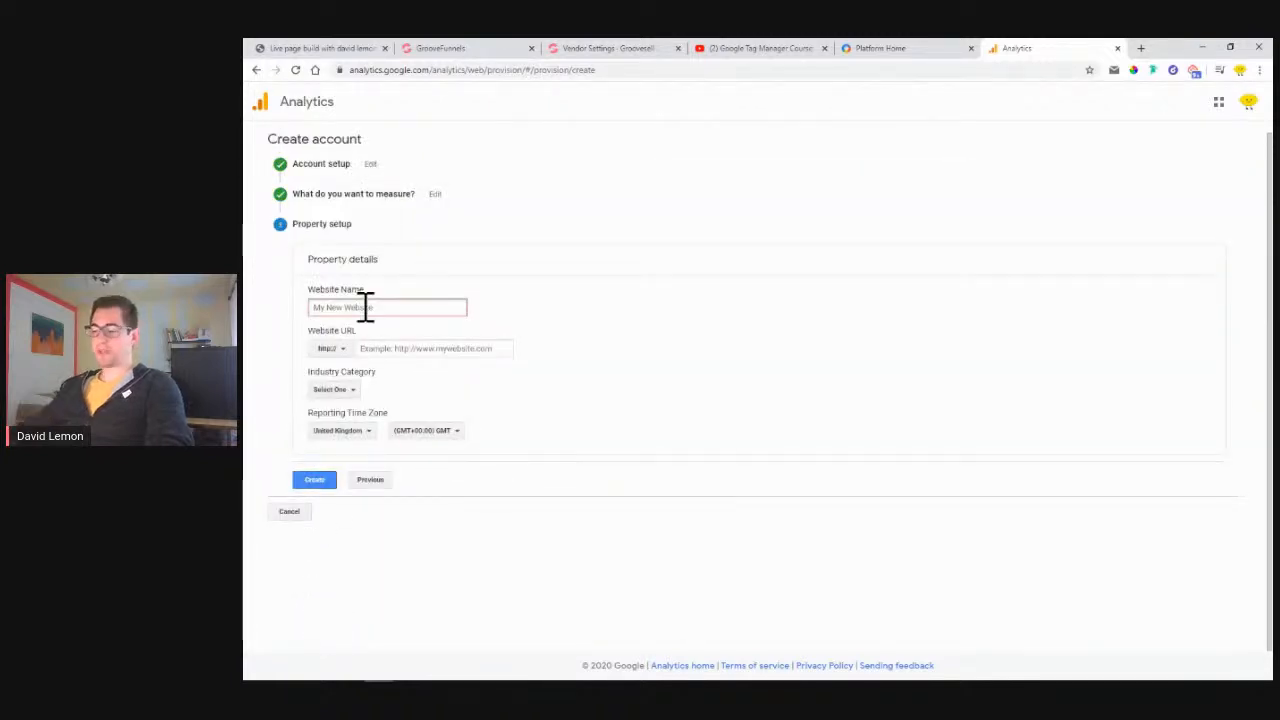
text(LemonMedia Online)
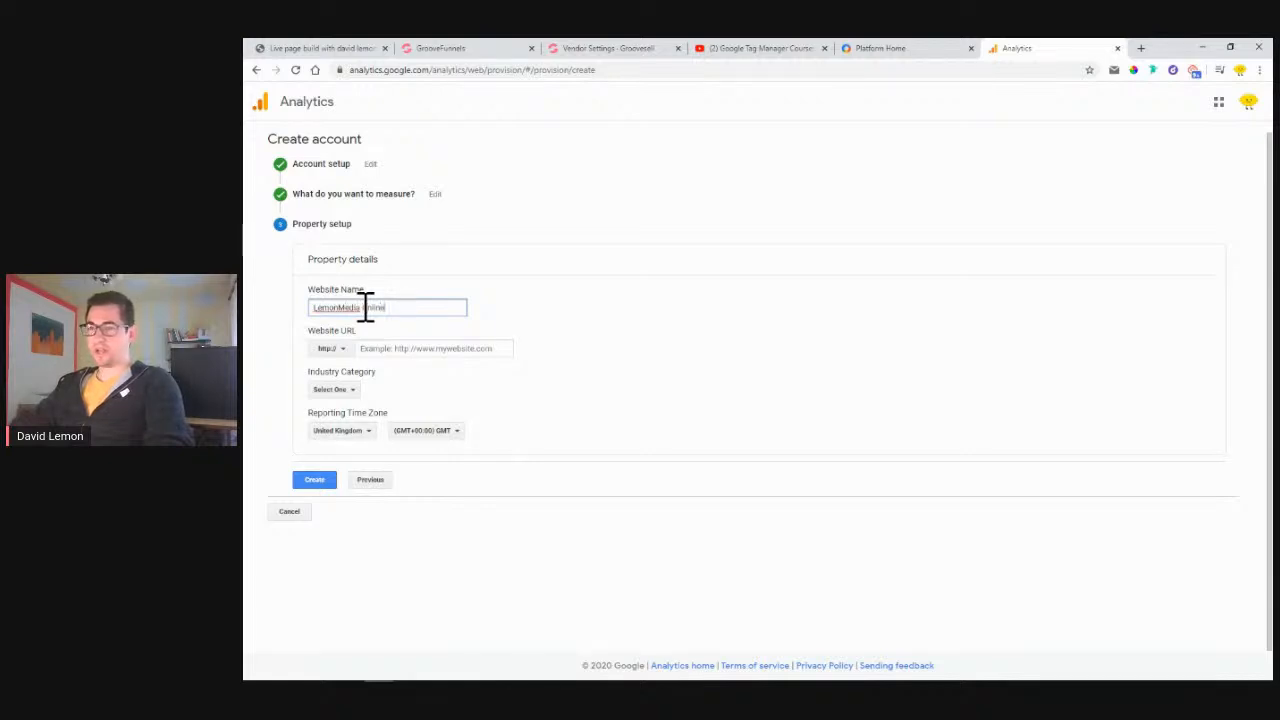
key(Tab)
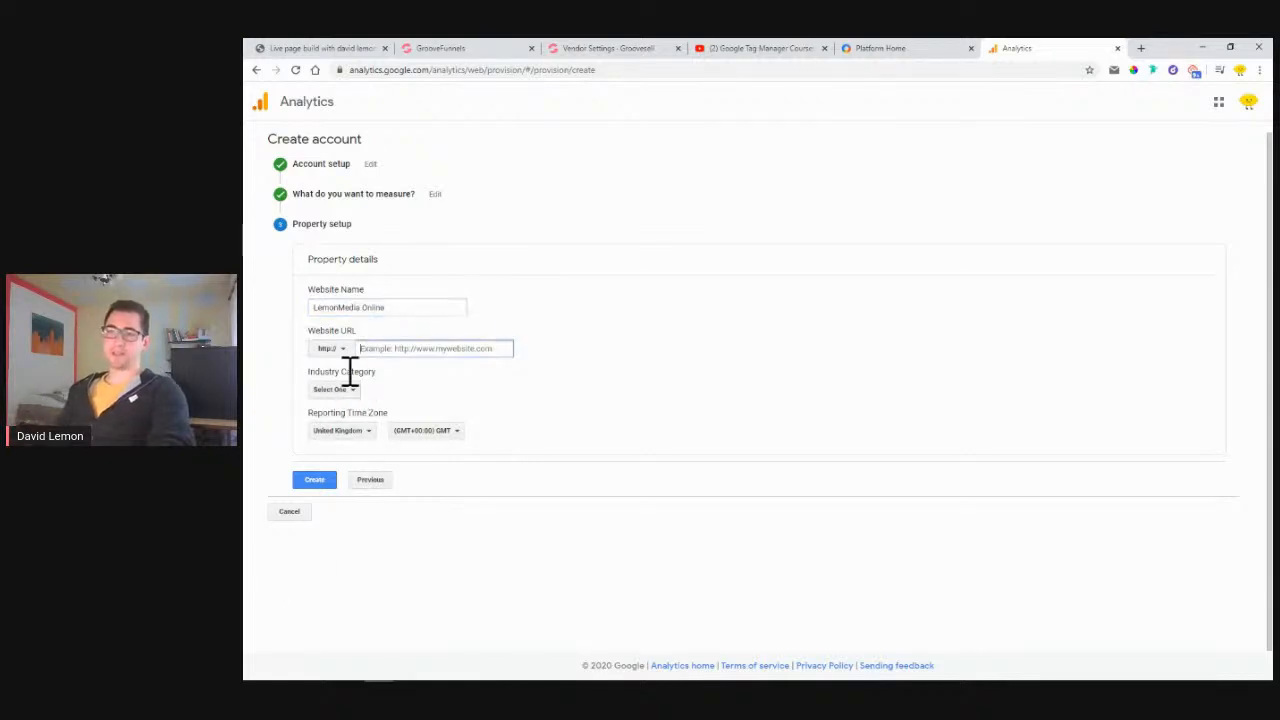
click(342, 350)
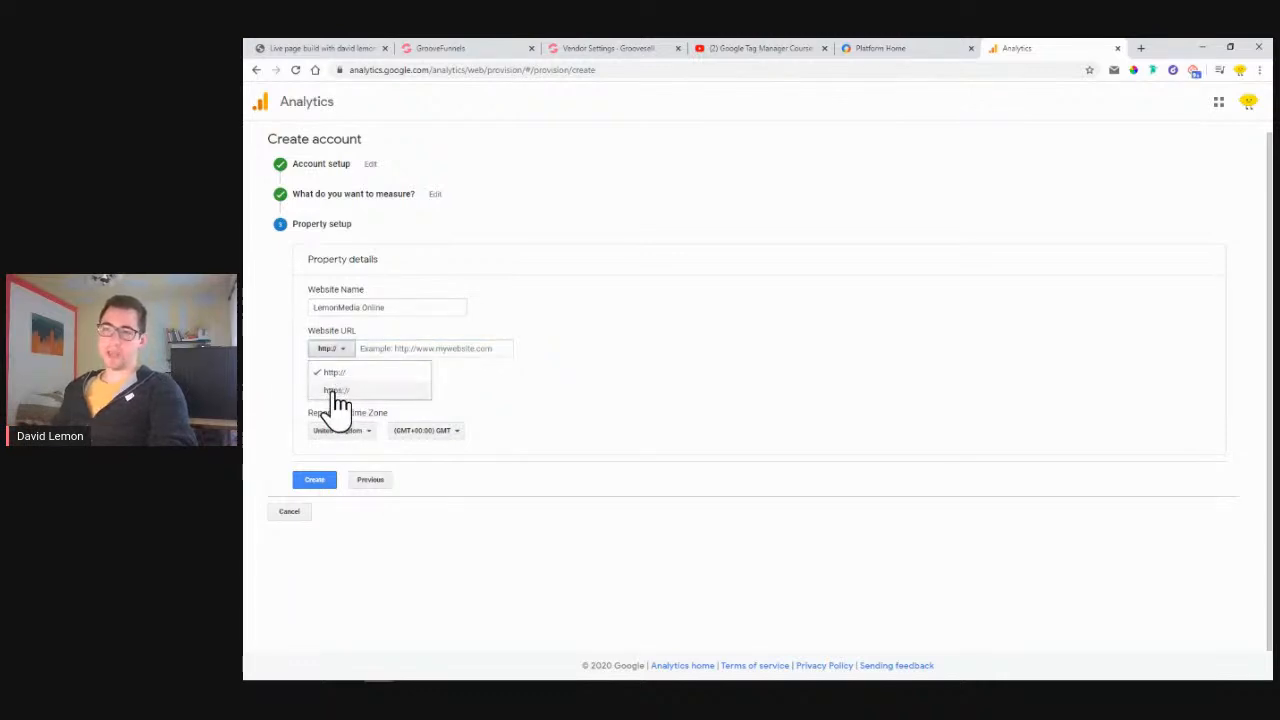
click(336, 391)
click(396, 350)
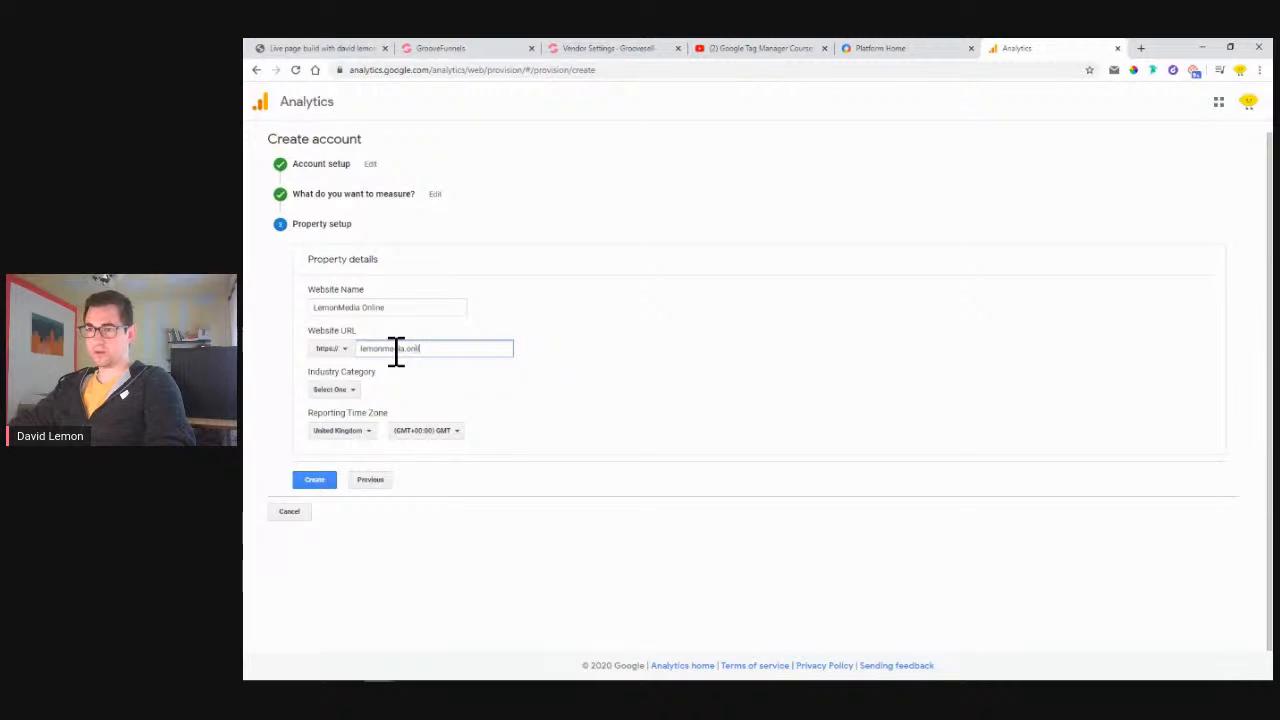
Set the property's industry category to Internet and Telecom
click(328, 391)
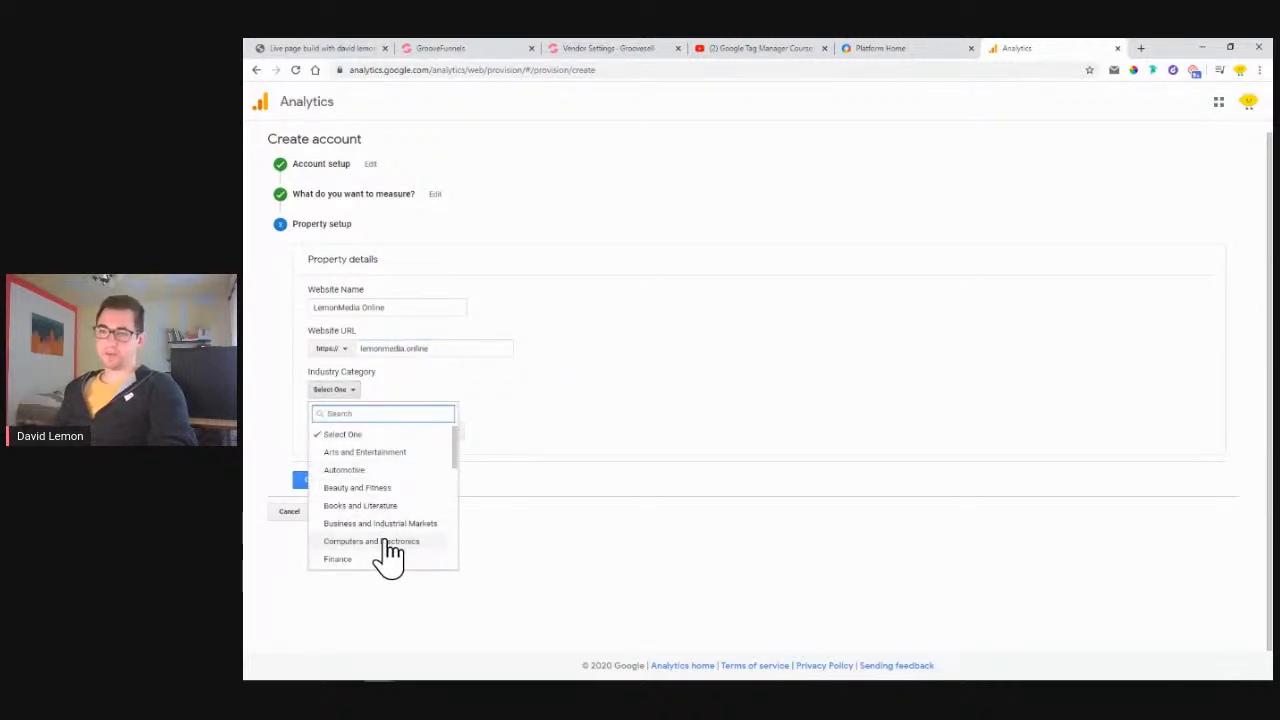
scroll(386, 557, down, 2)
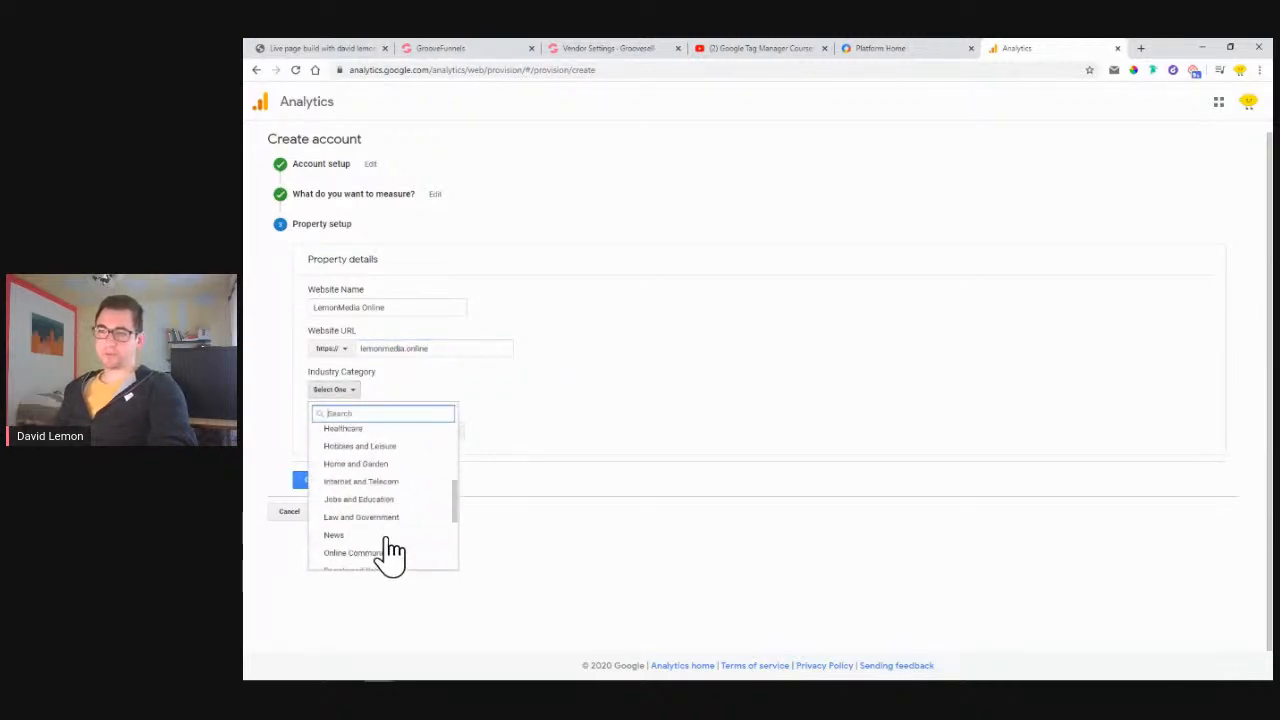
click(401, 482)
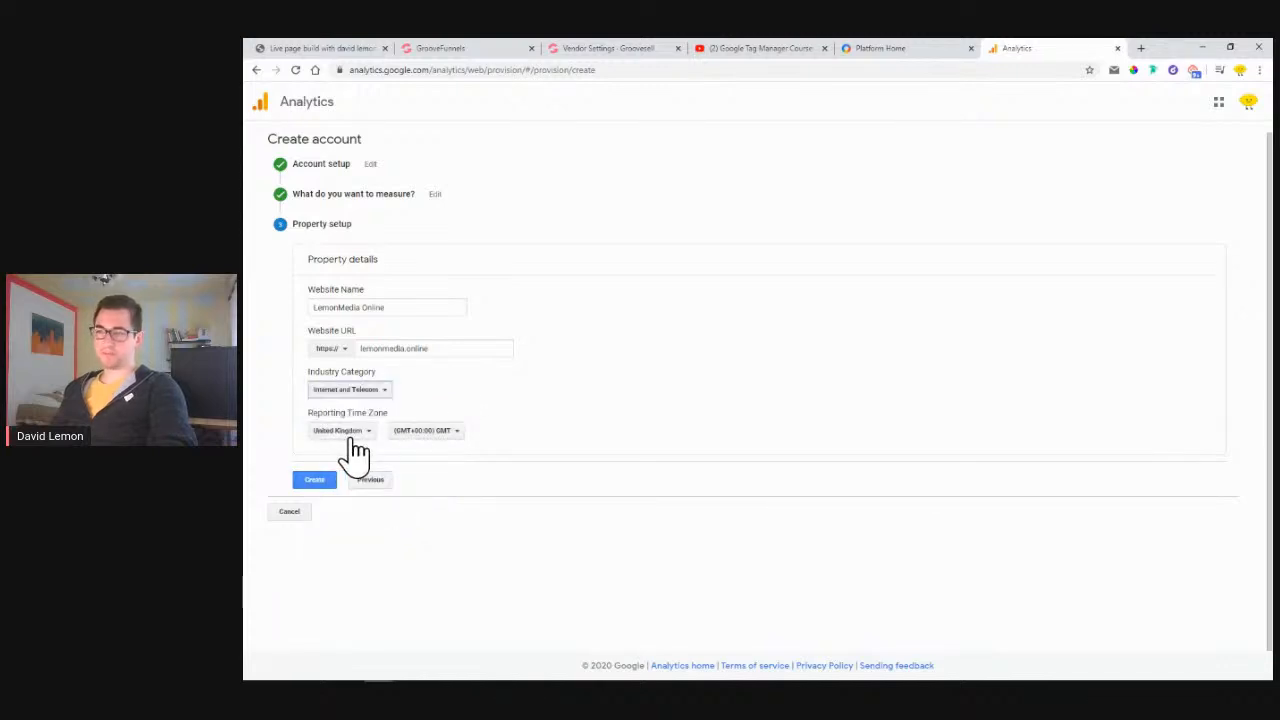
Set the property's reporting time zone country to Croatia
click(352, 437)
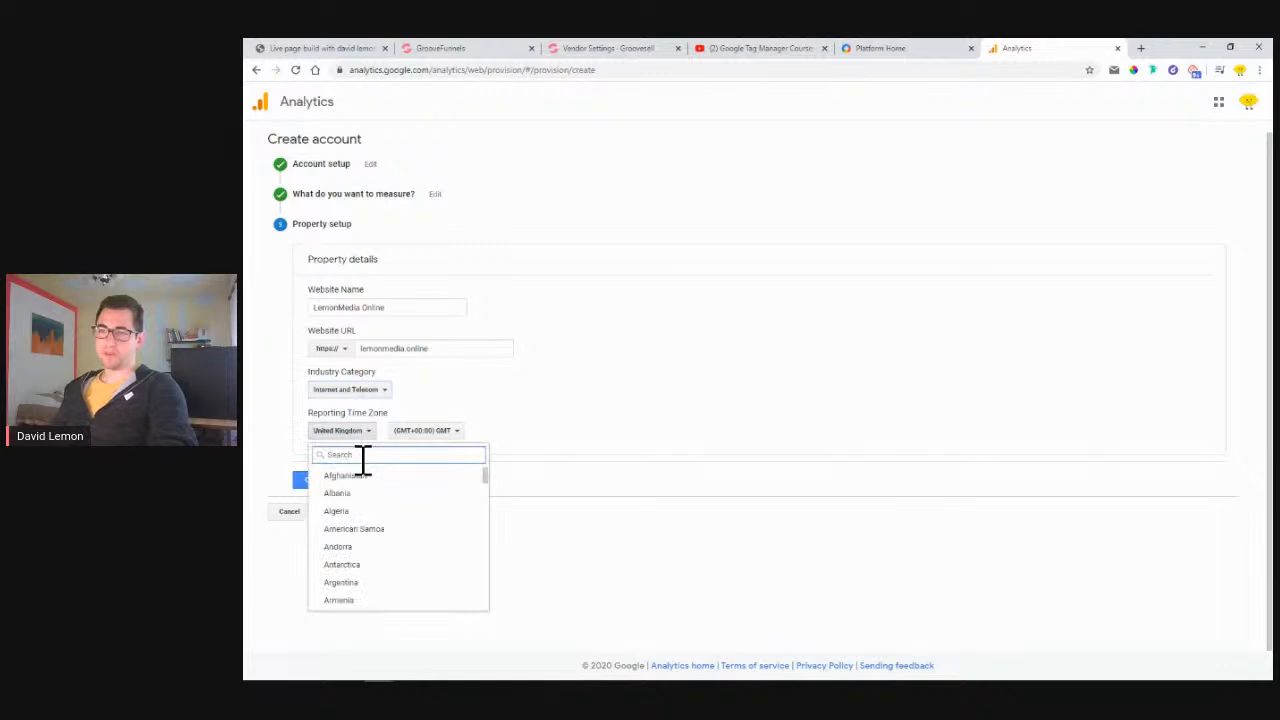
scroll(400, 515, down, 1)
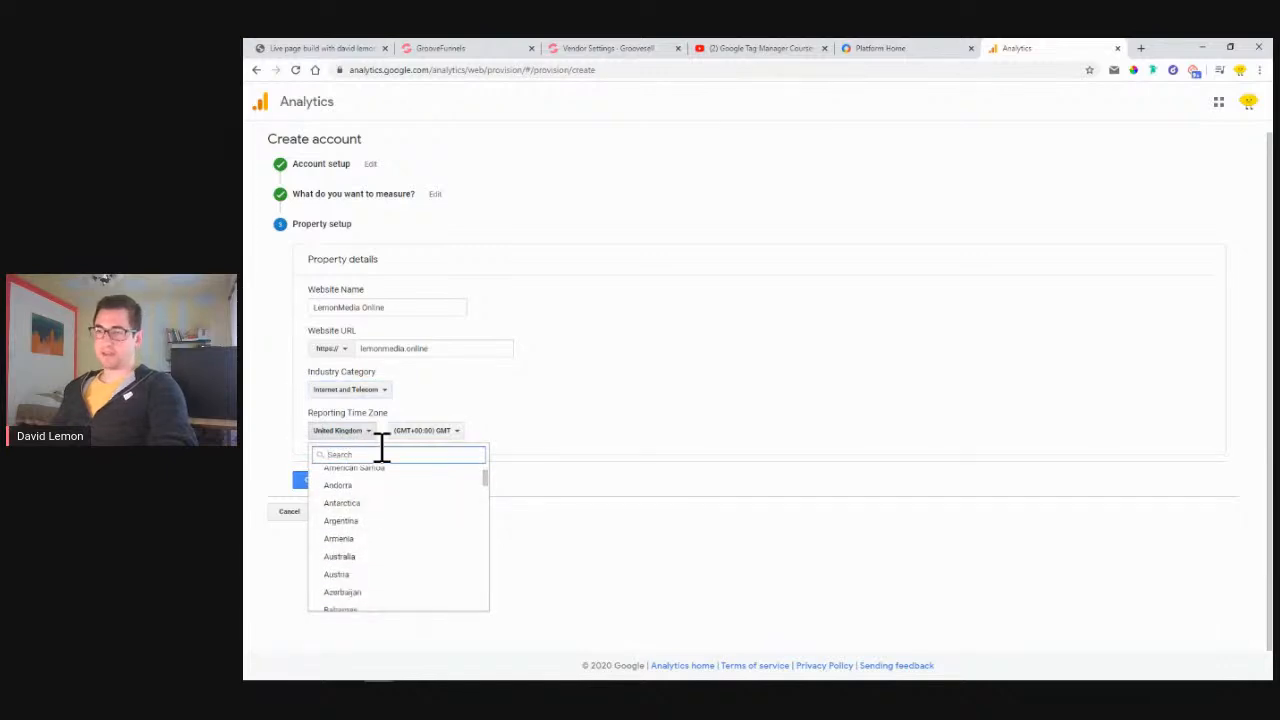
text(cro)
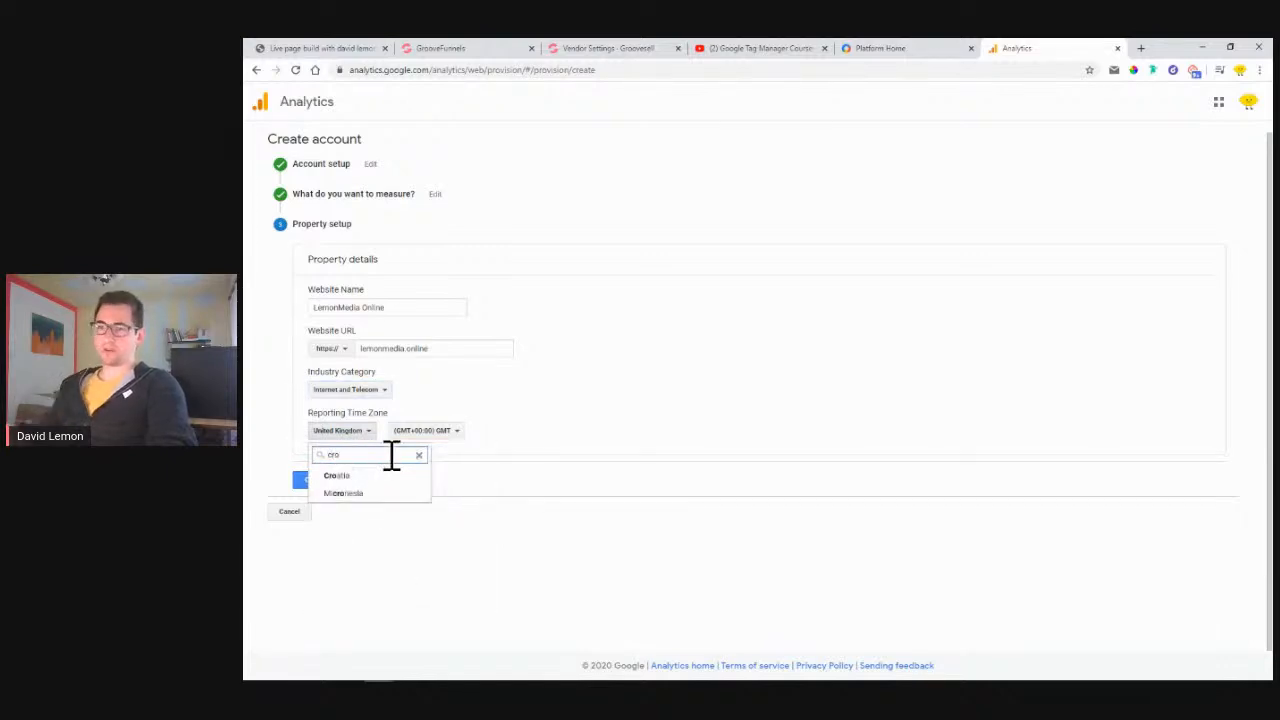
click(335, 477)
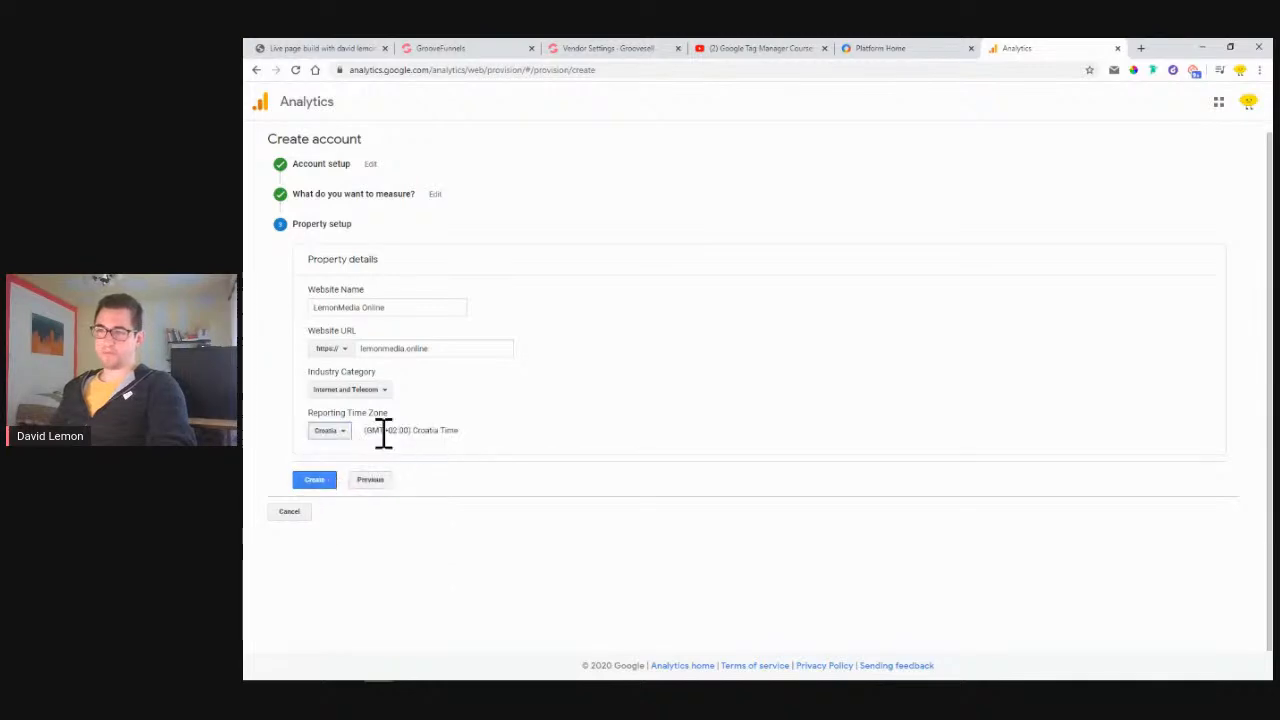
drag(372, 432, 448, 438)
click(525, 450)
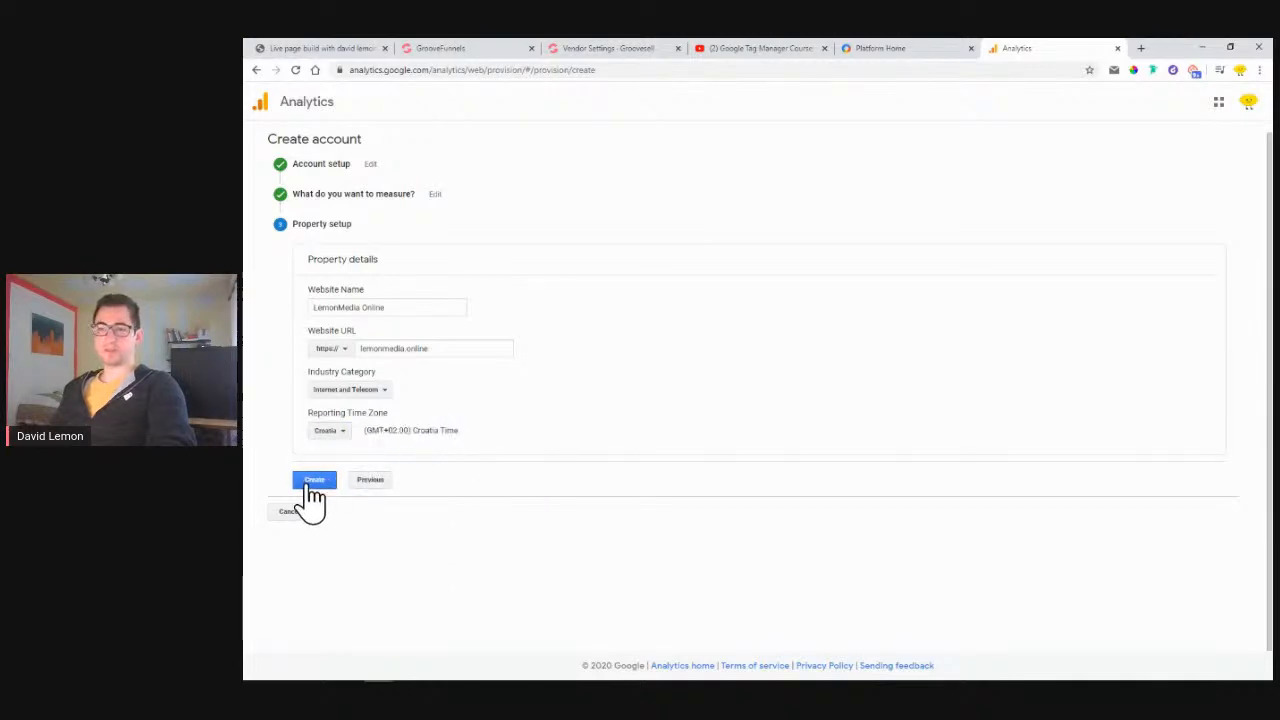
Create the property and accept the terms of service, including the GDPR Data Processing Terms and the Controller-Controller Data Protection Terms
click(314, 481)
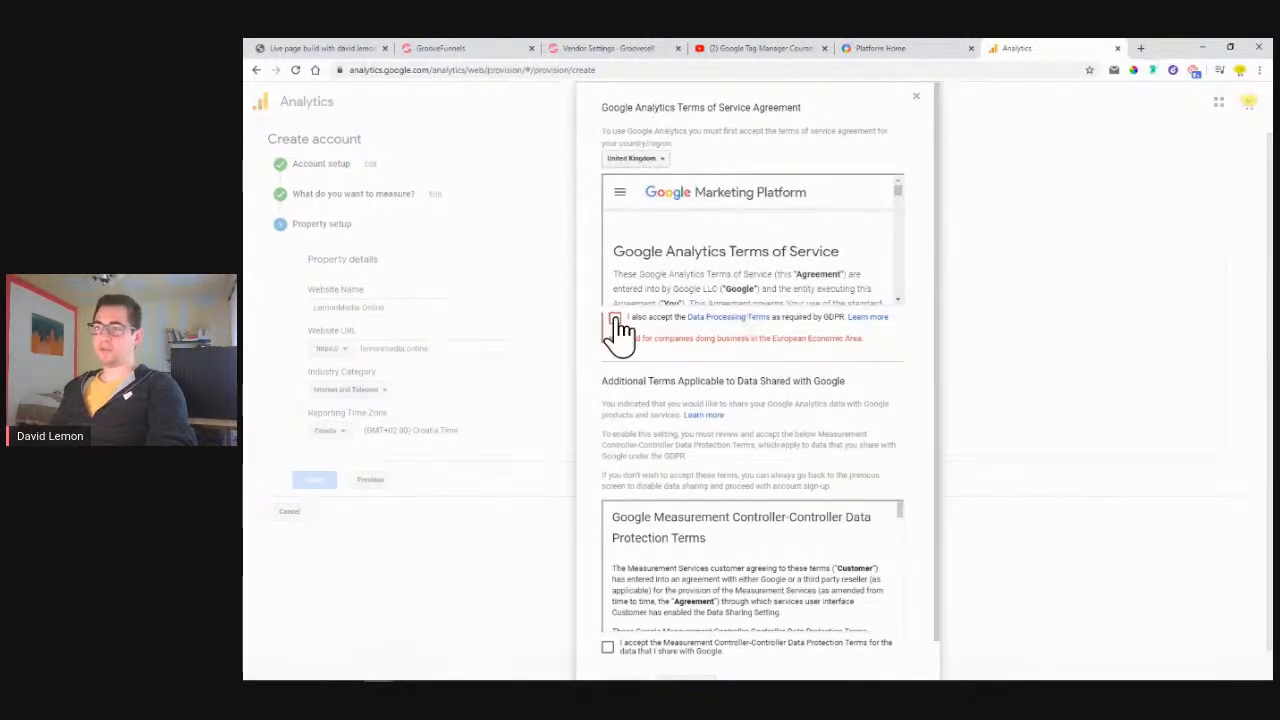
click(615, 320)
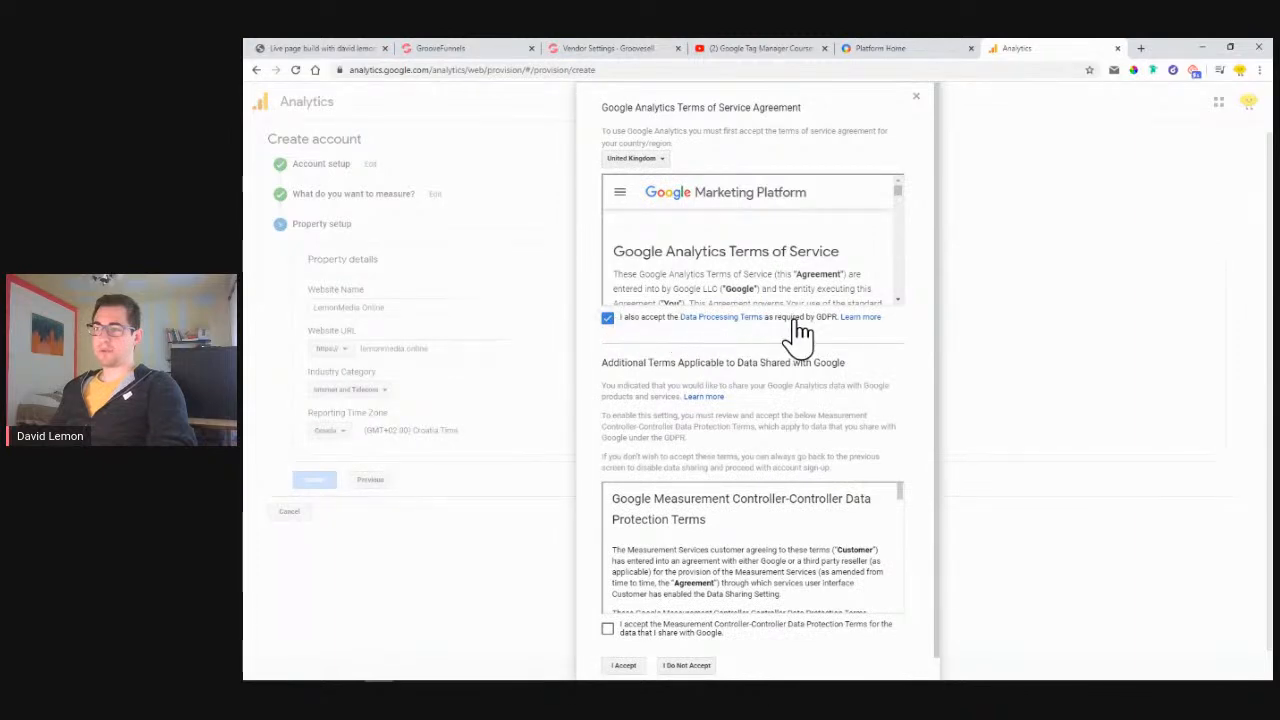
scroll(654, 371, down, 1)
scroll(606, 543, down, 3)
click(608, 607)
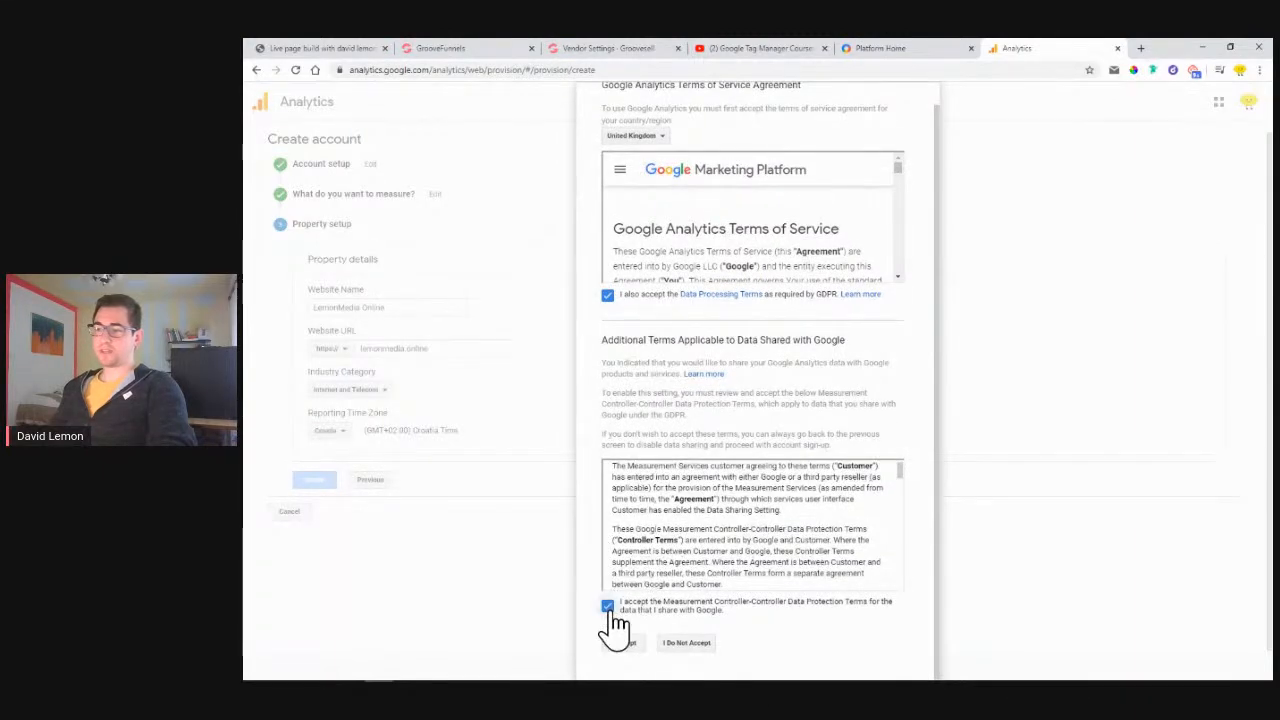
click(624, 645)
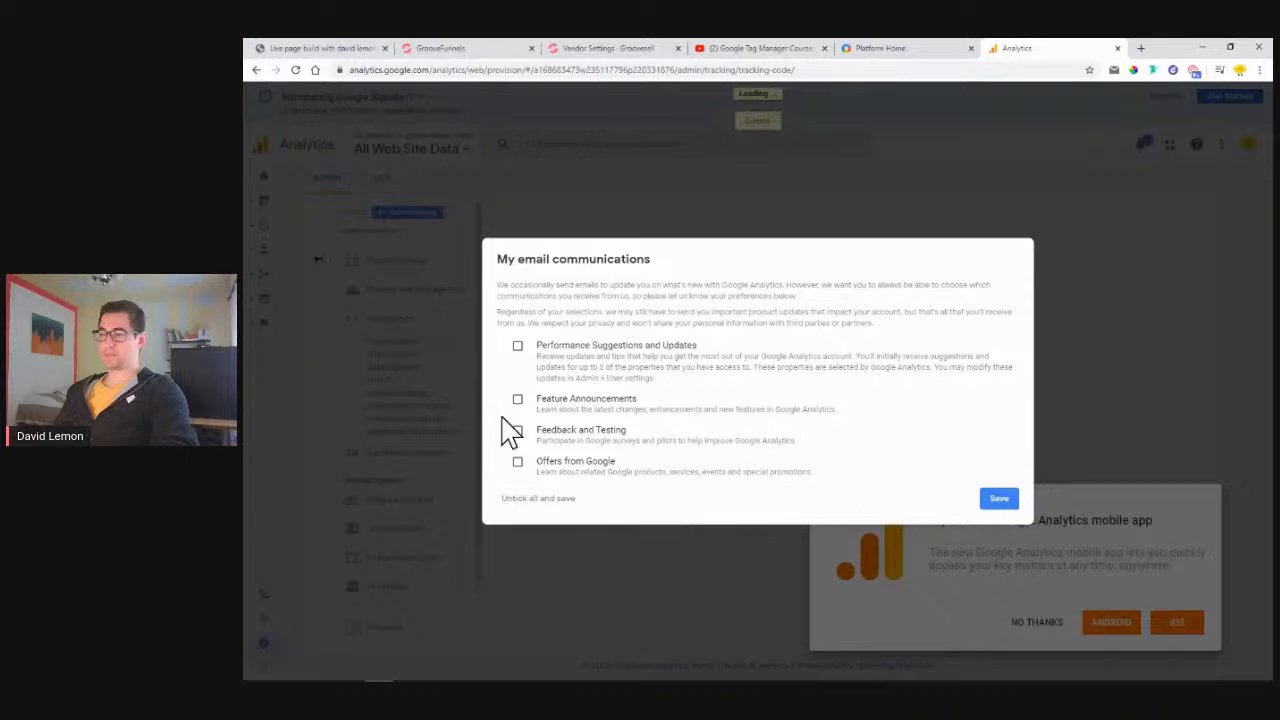
Opt out of all Google Analytics email communications and save that preference
click(518, 347)
click(517, 346)
click(546, 501)
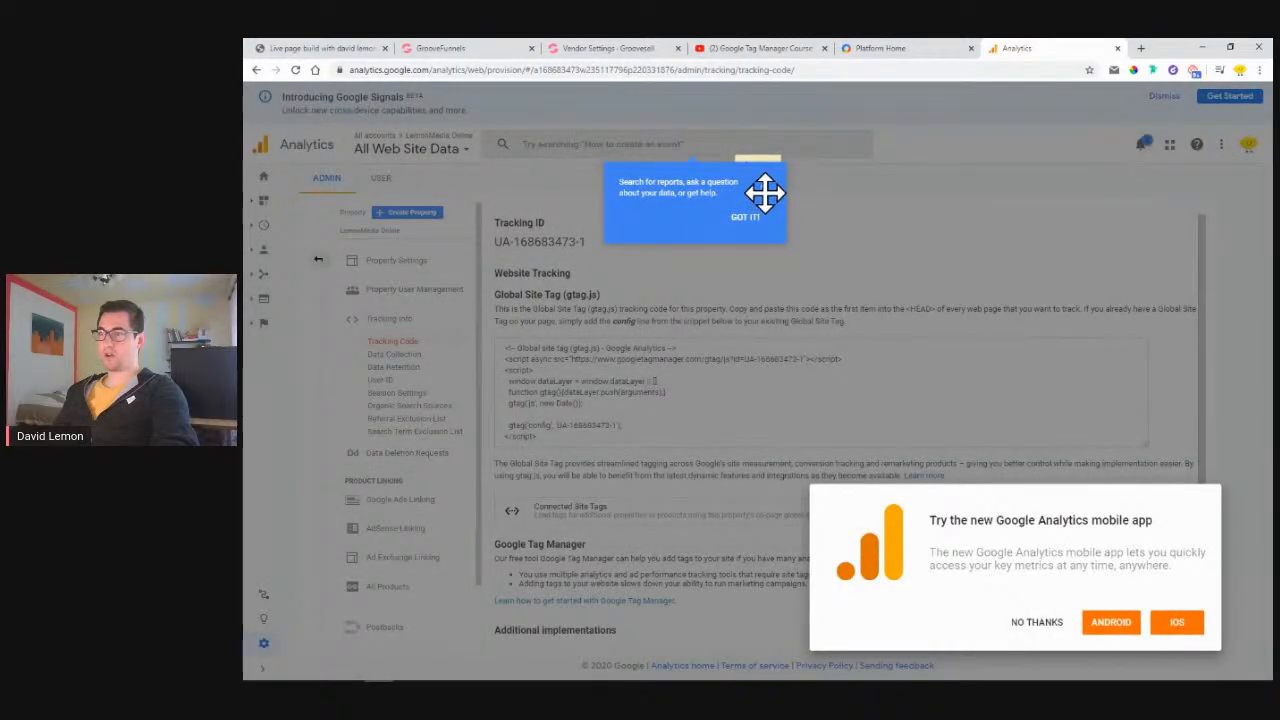
Dismiss the search tip and the mobile app offer, and select the Global Site Tag snippet
click(765, 192)
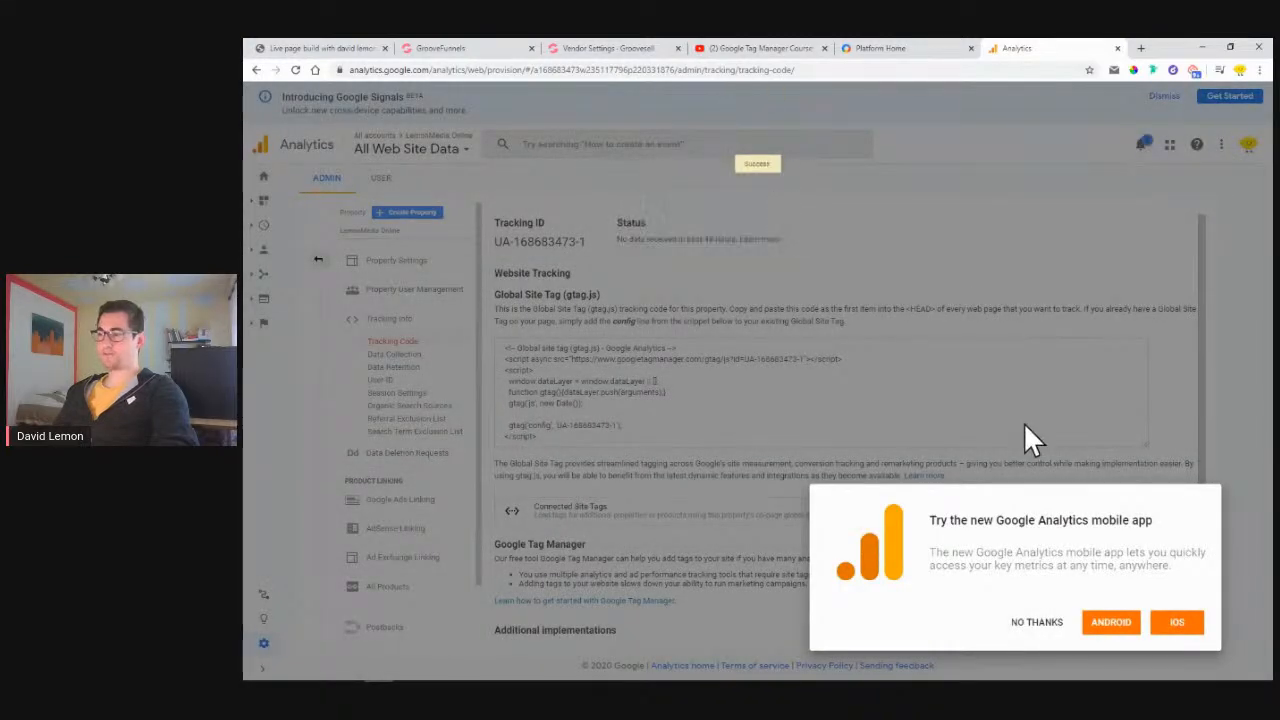
click(1025, 624)
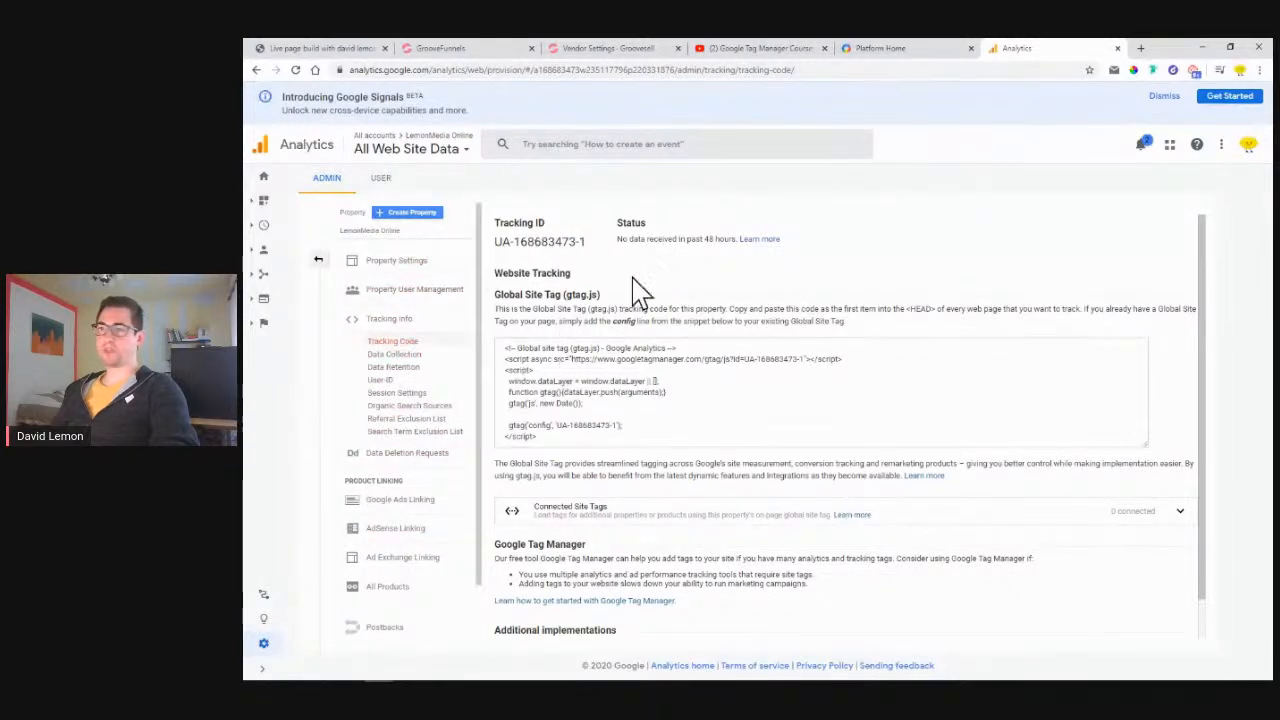
click(528, 362)
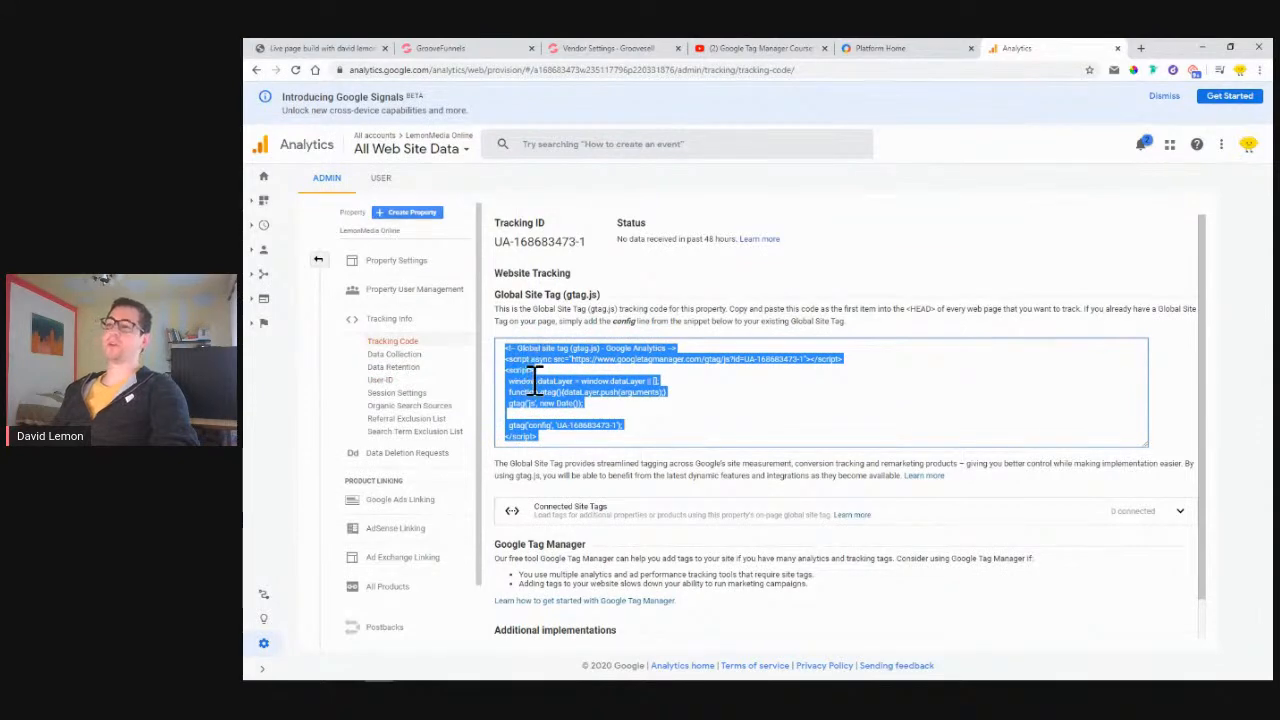
Visit the Analytics home page and return to the LemonMedia Online property's tracking code through its admin settings
click(263, 185)
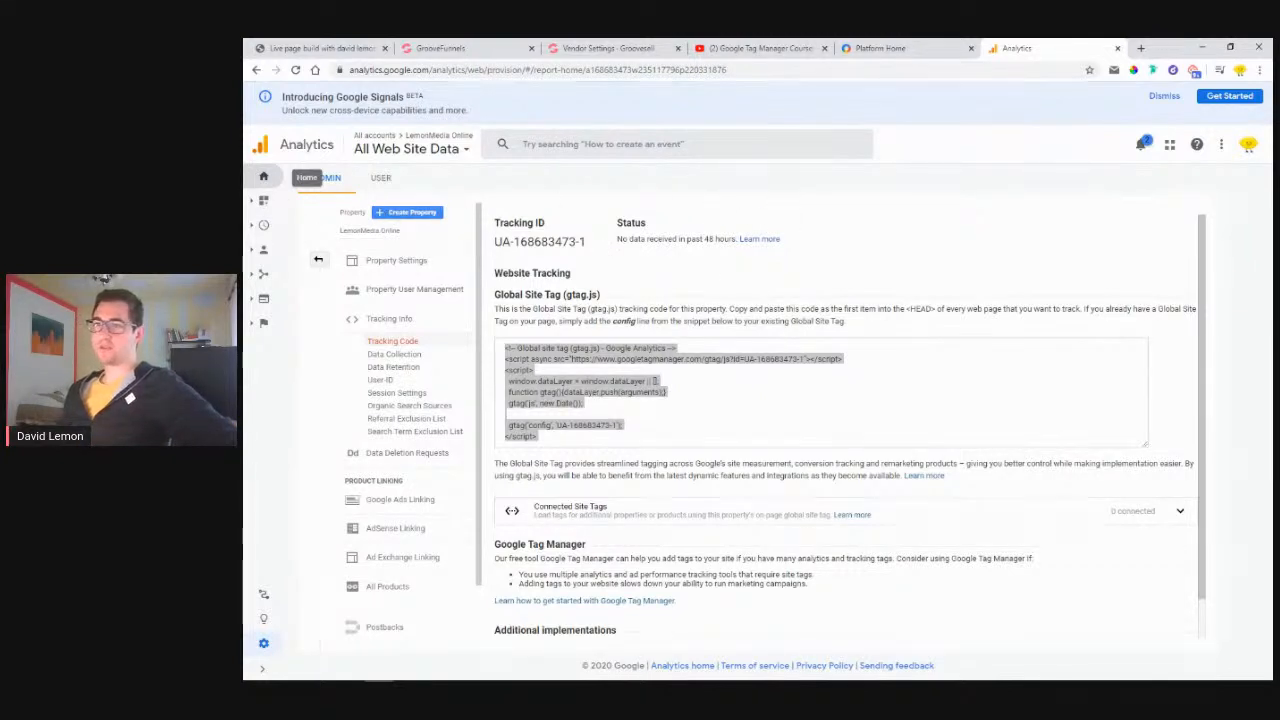
click(268, 178)
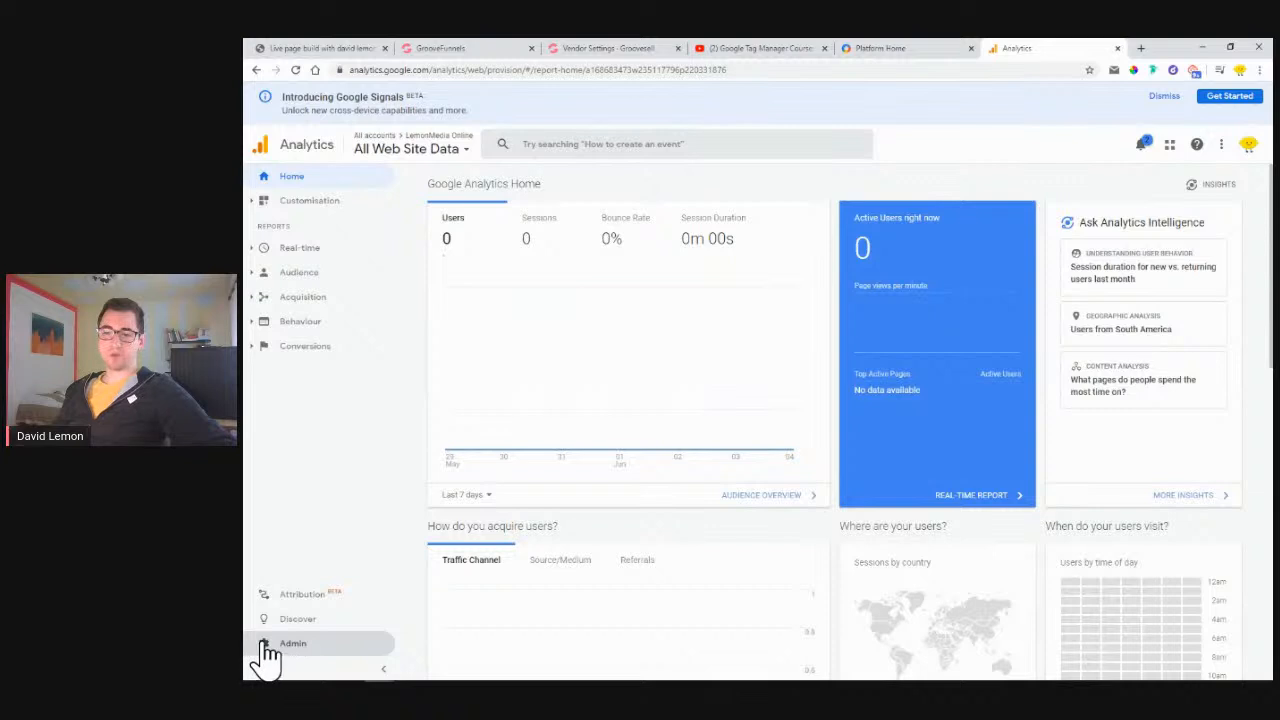
click(295, 652)
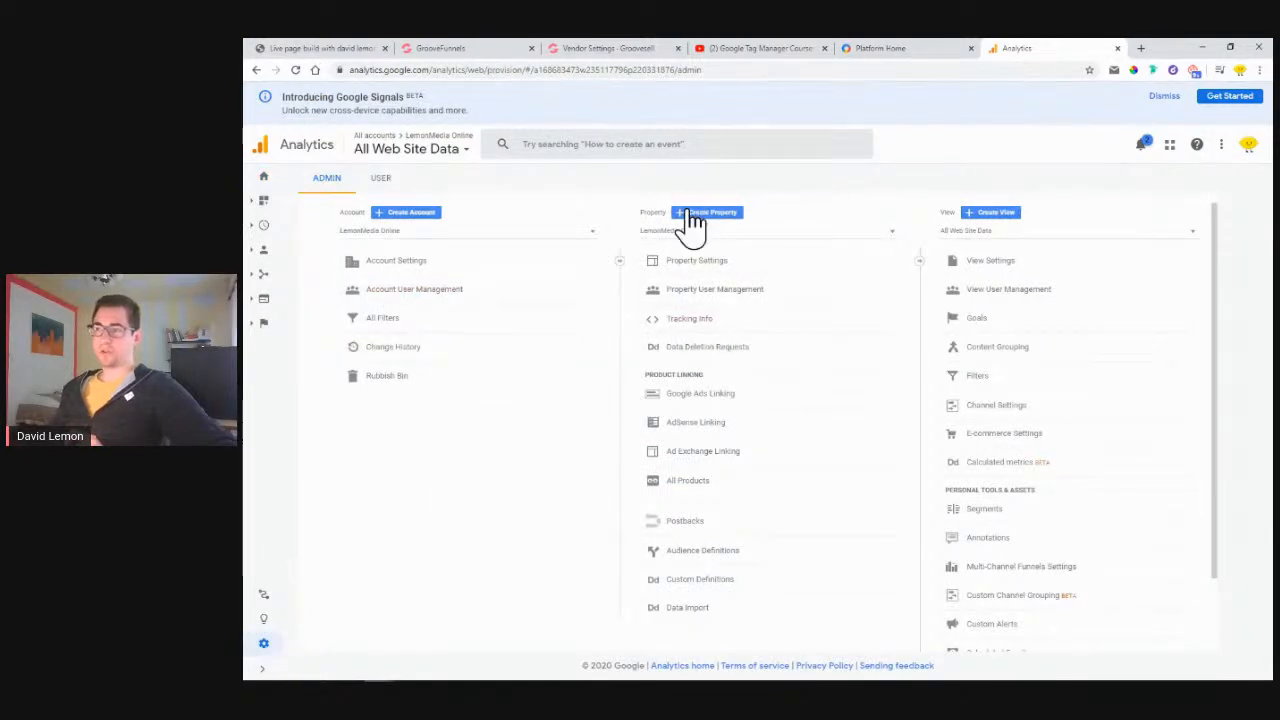
click(691, 322)
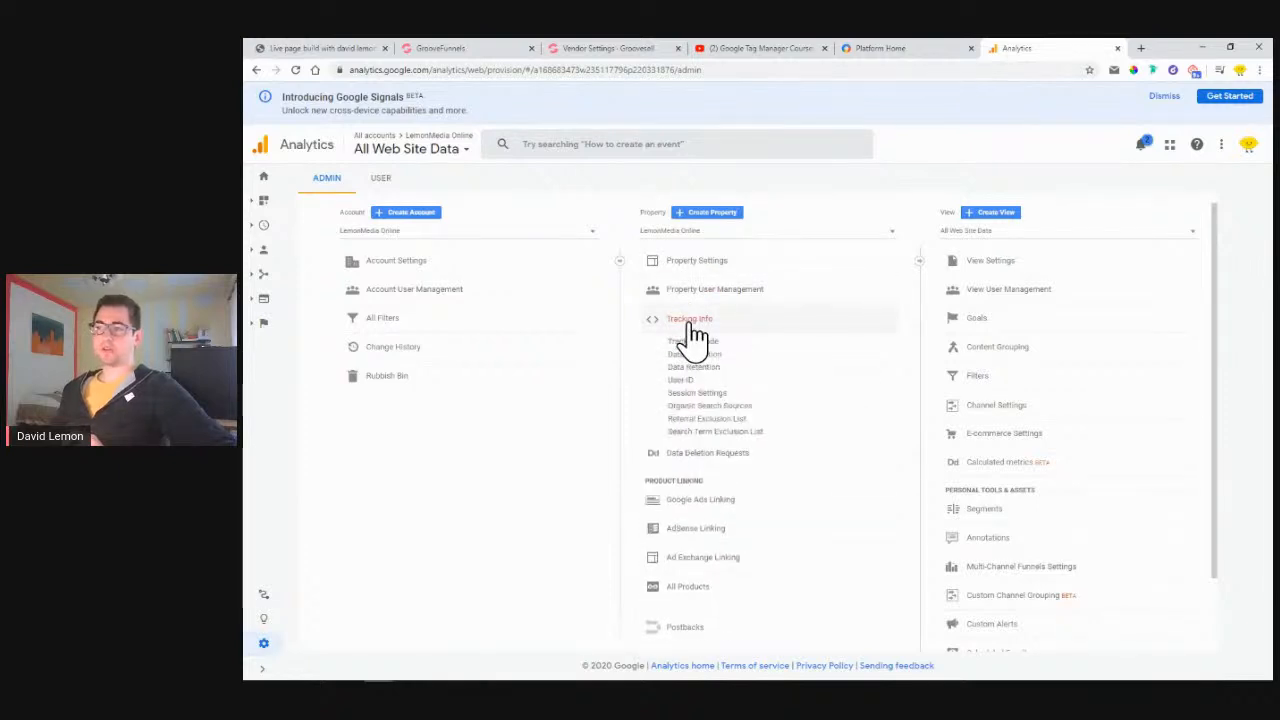
click(691, 342)
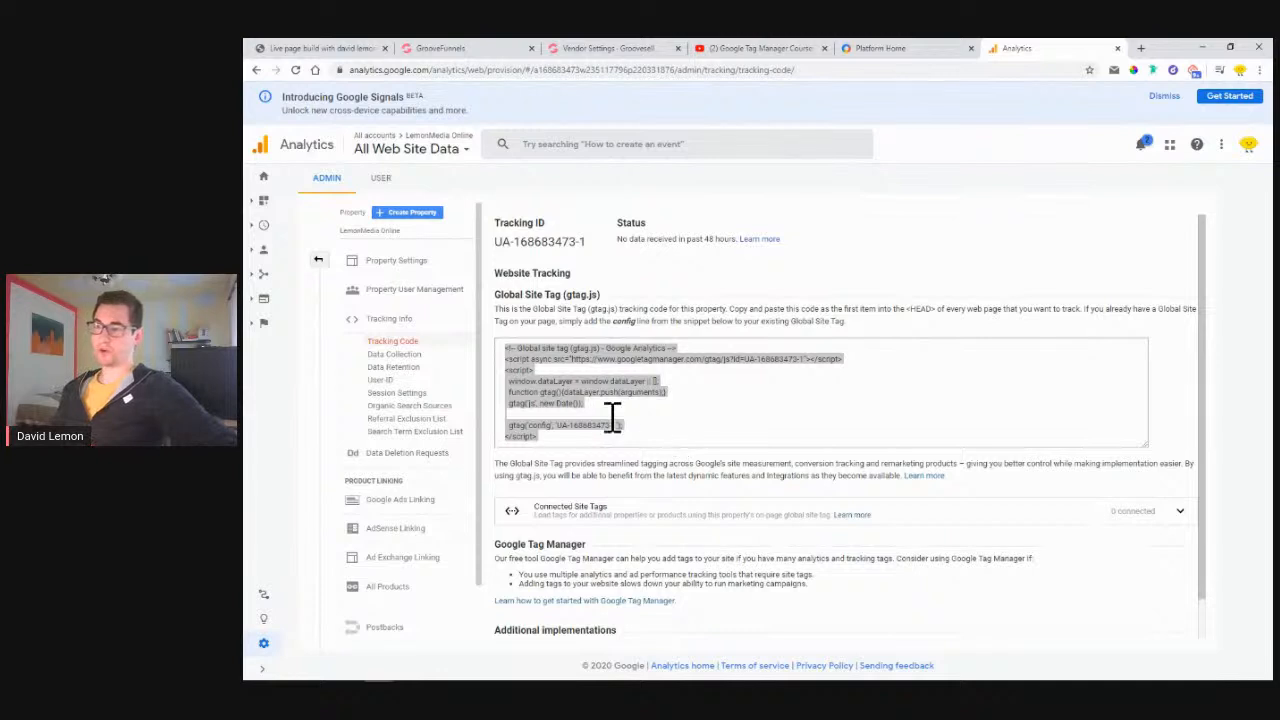
Copy the entire Global Site Tag (gtag.js) snippet to the clipboard
click(528, 352)
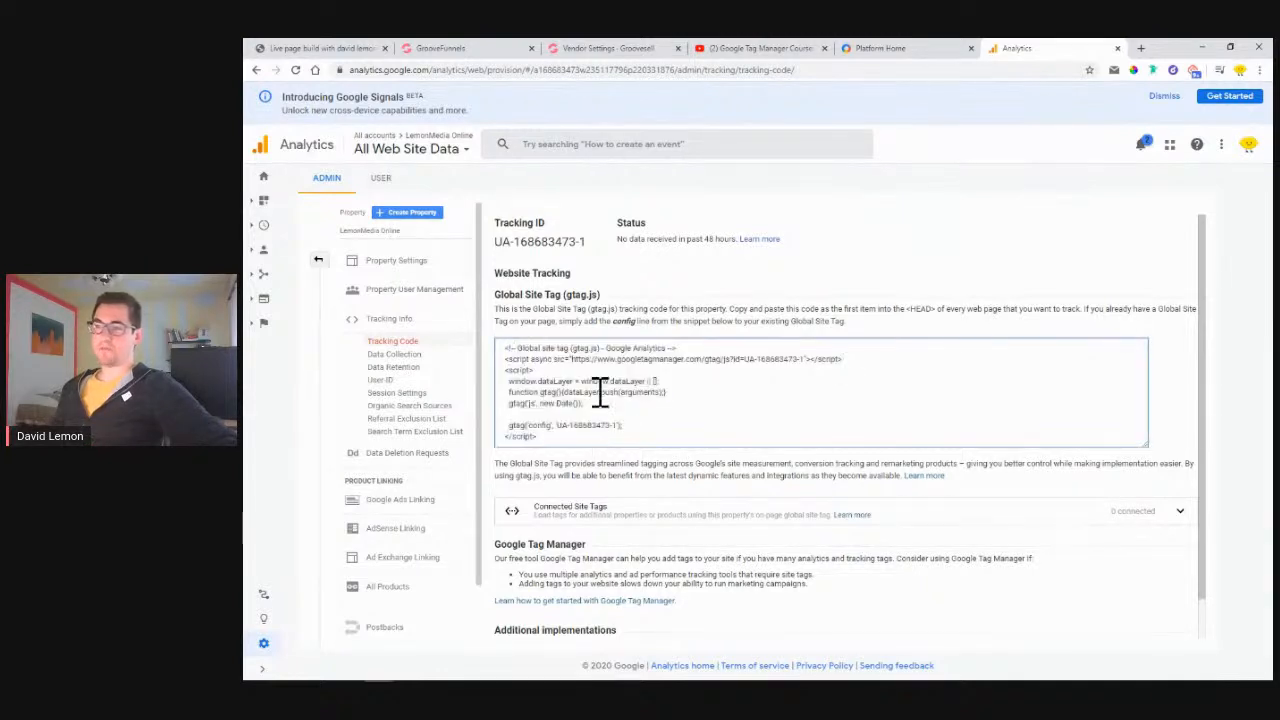
key(ctrl+a)
right_click(537, 378)
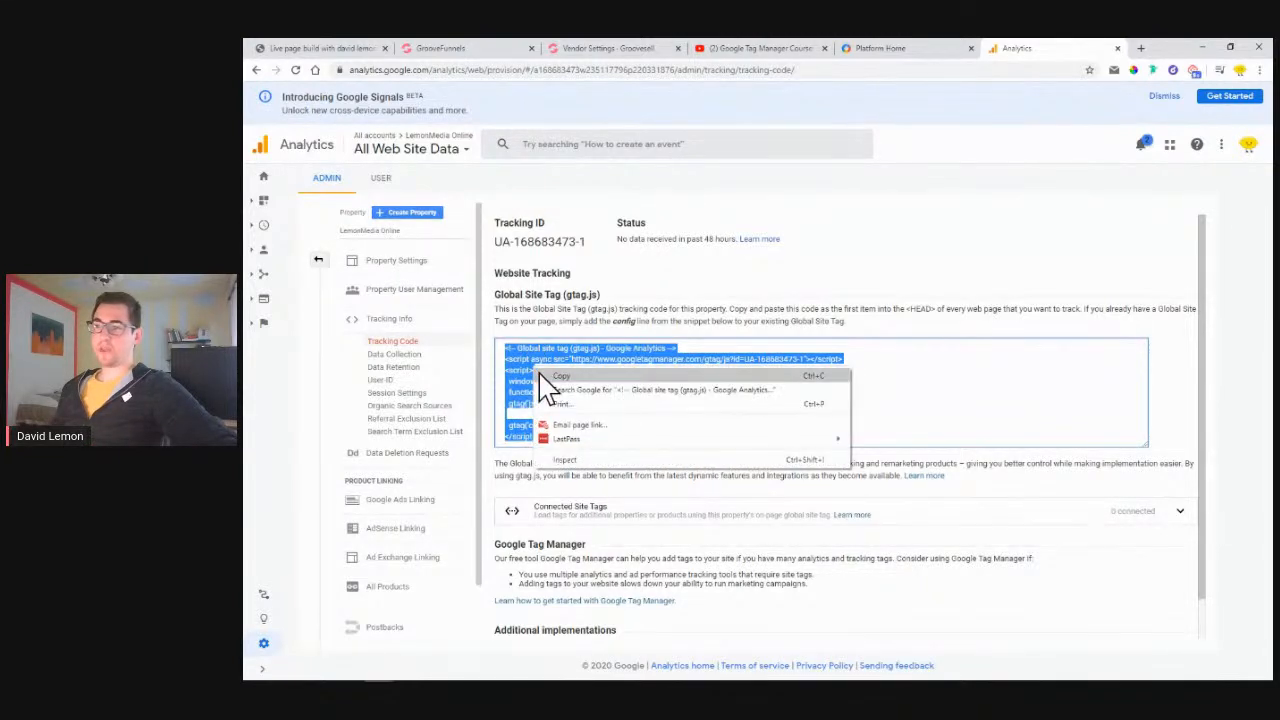
click(626, 405)
Switch to GrooveFunnels, examine the code includes in the Lemon Lead gen page's own settings, and close them unchanged
click(462, 48)
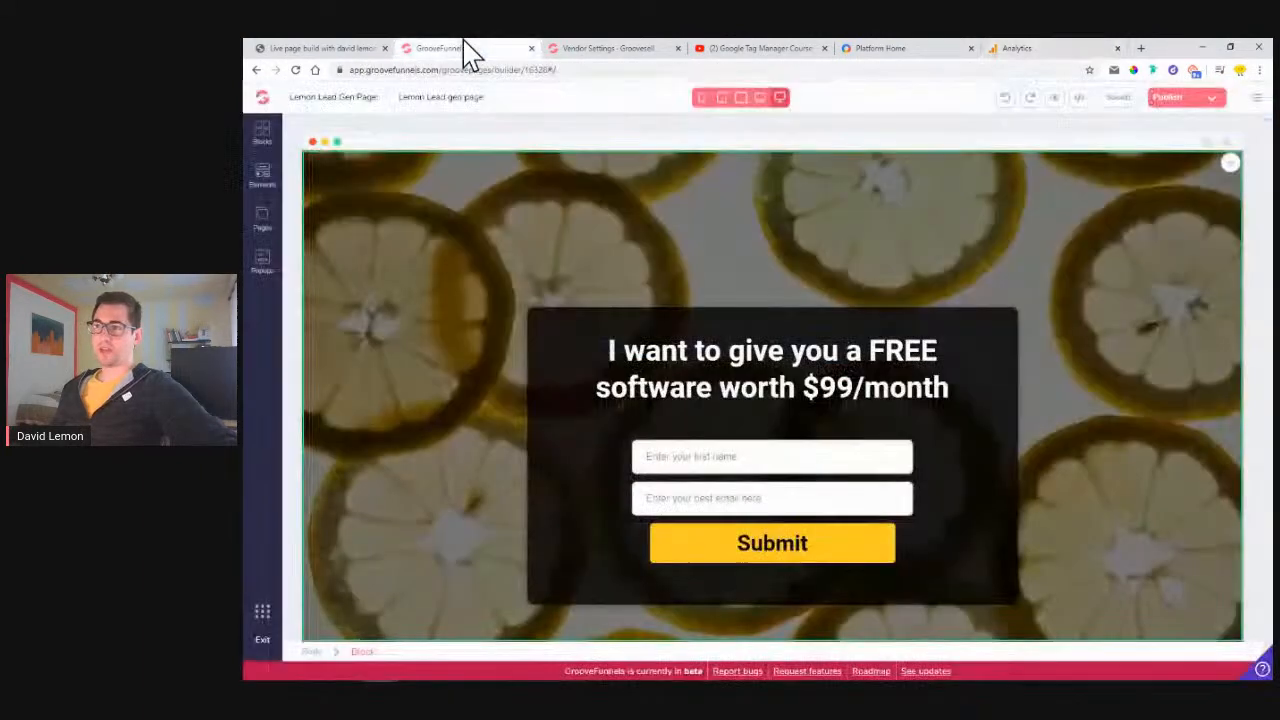
click(1014, 48)
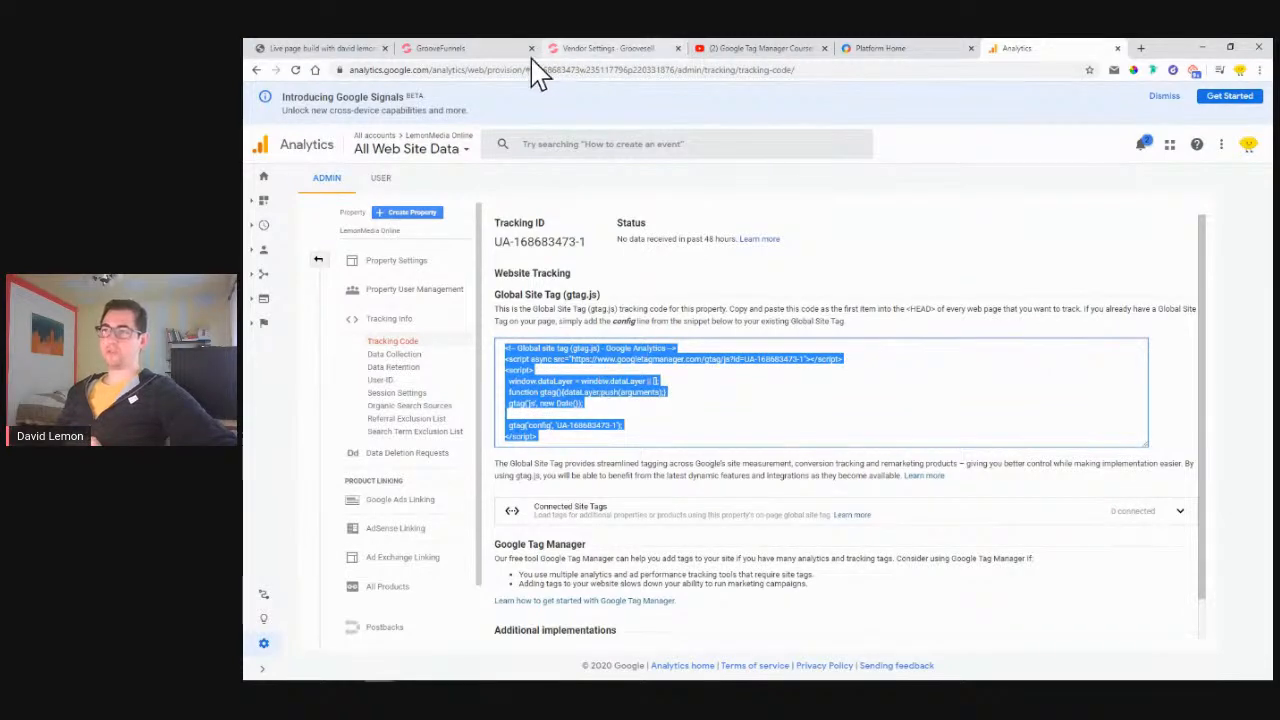
click(466, 52)
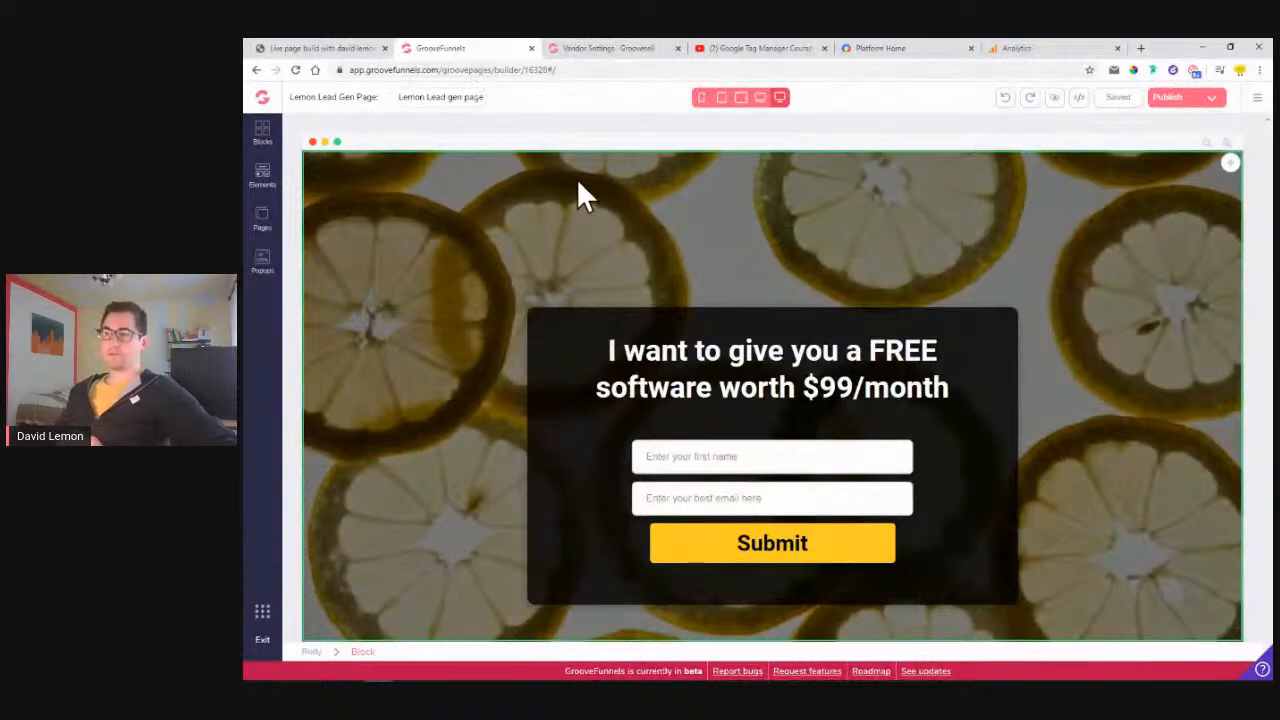
click(264, 220)
click(432, 203)
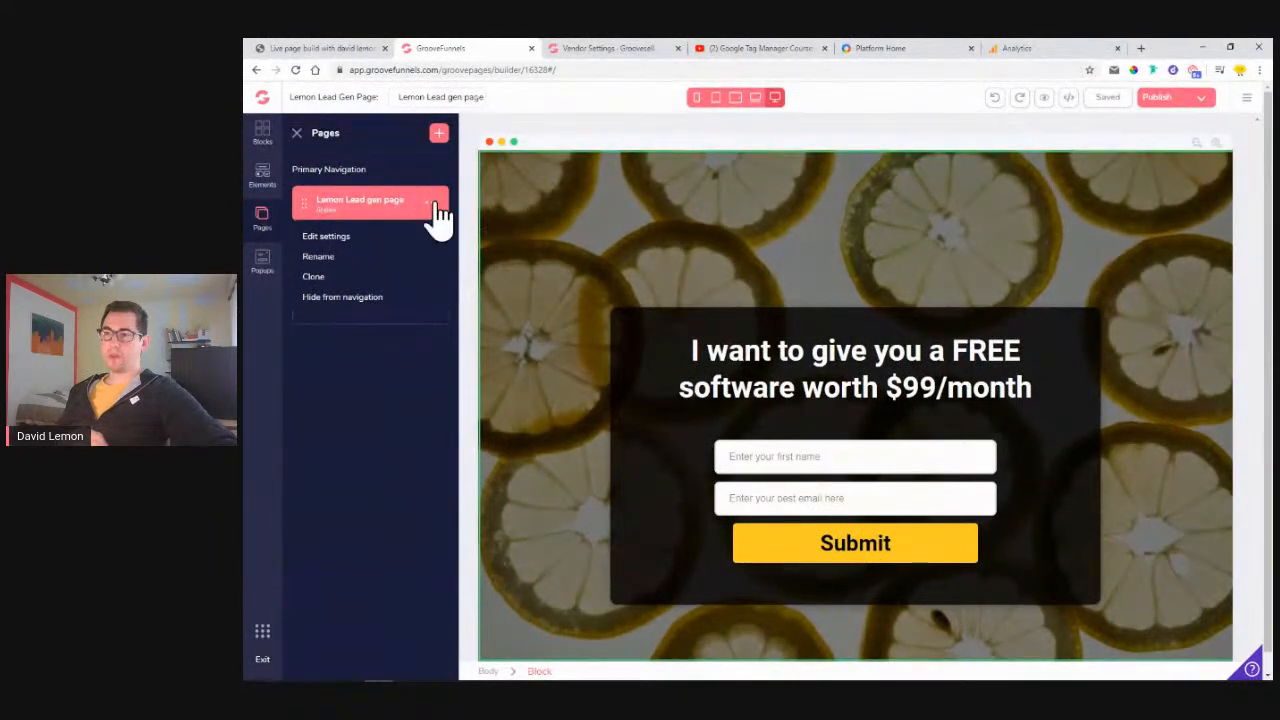
click(338, 242)
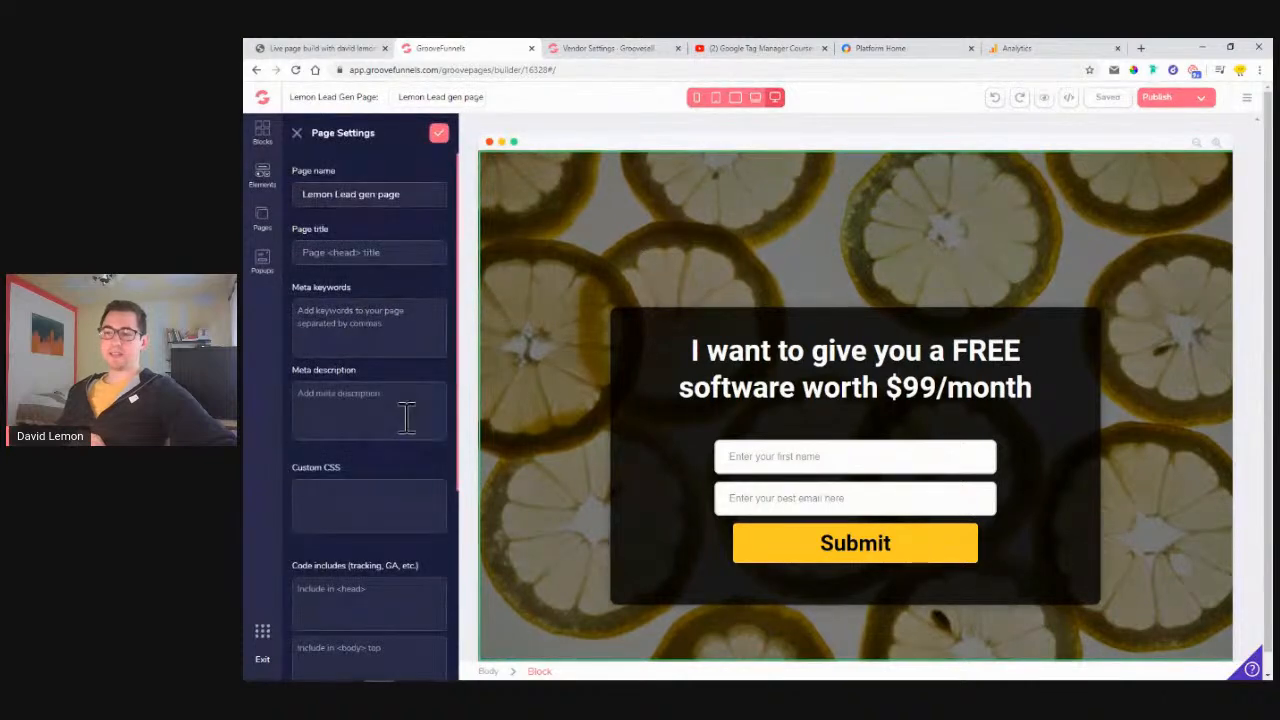
scroll(397, 440, down, 1)
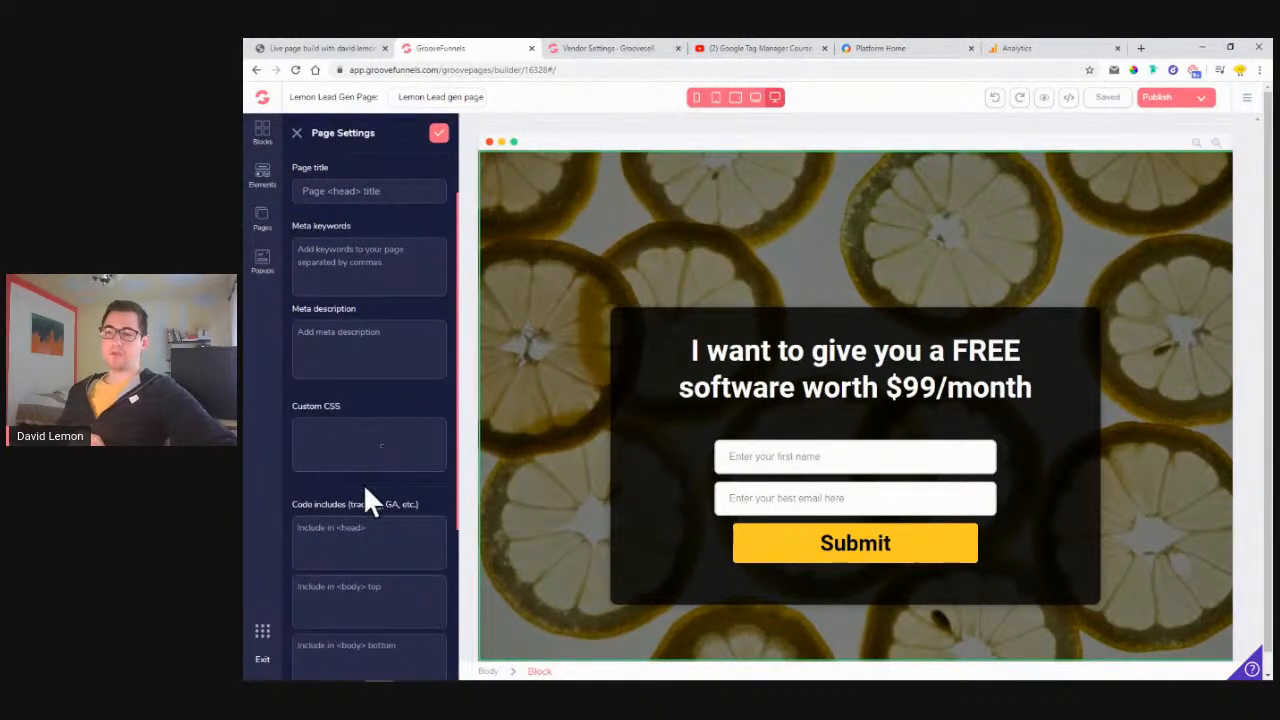
click(344, 535)
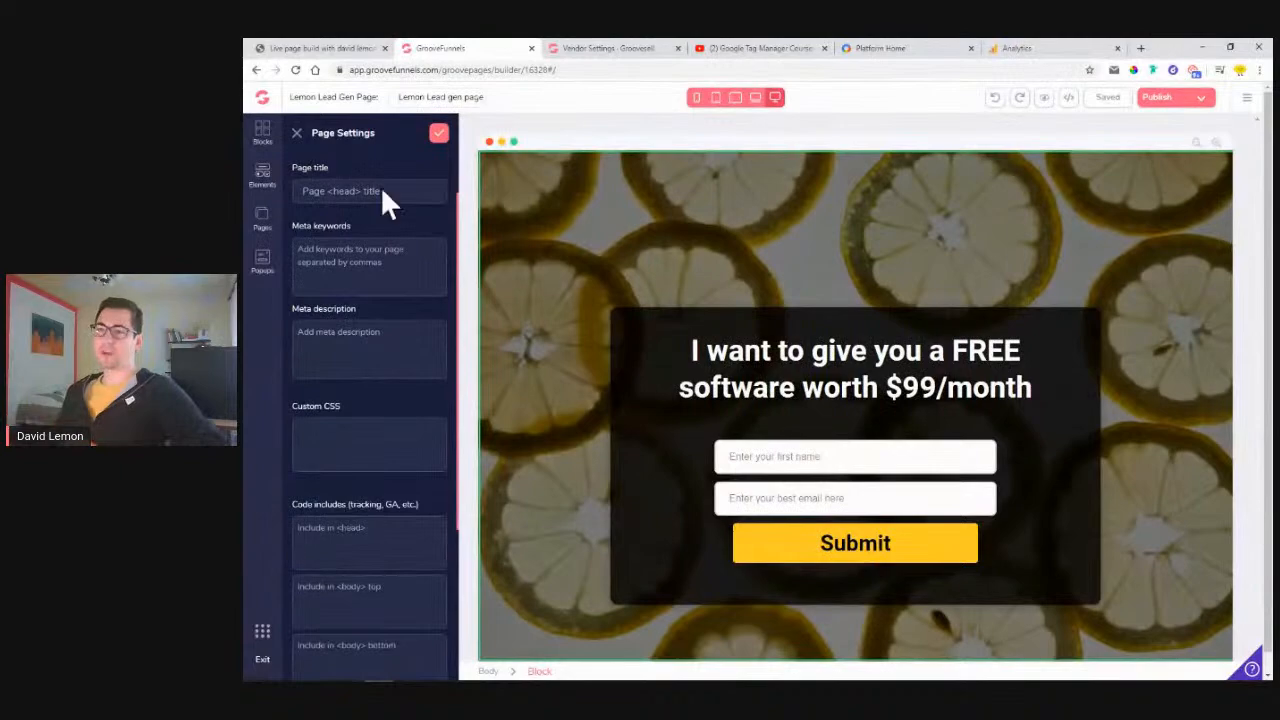
click(297, 133)
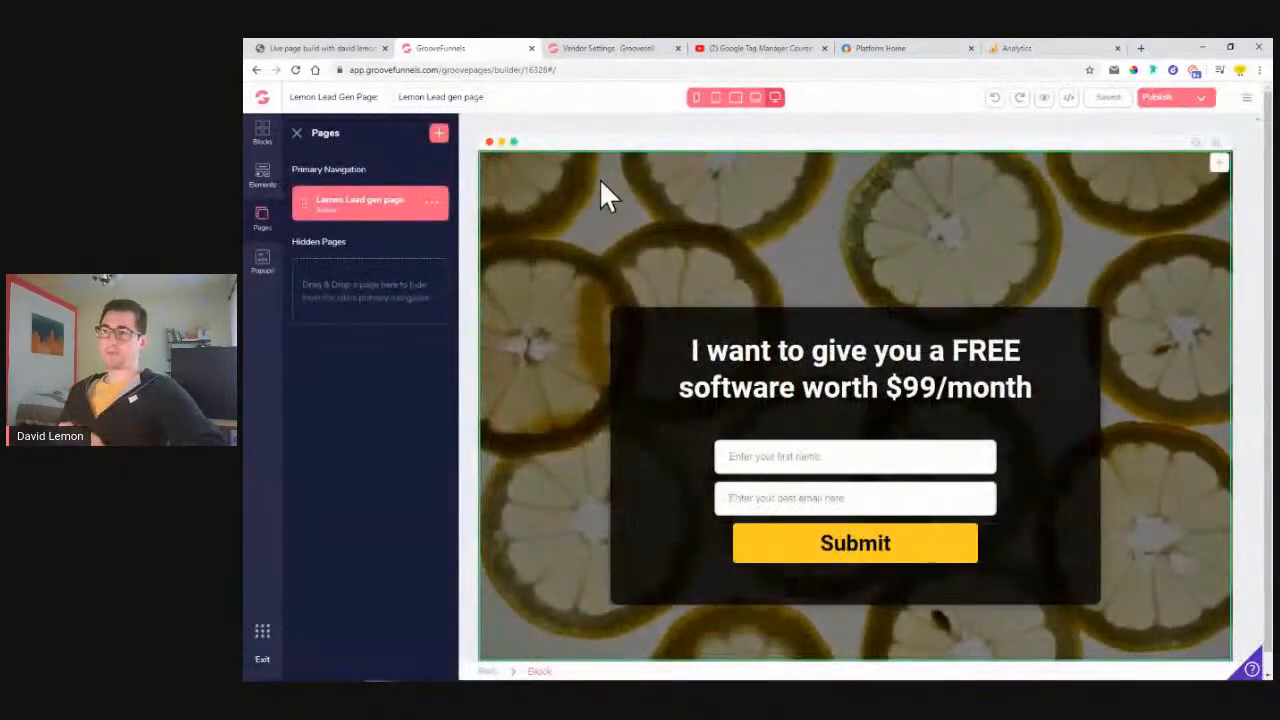
click(298, 136)
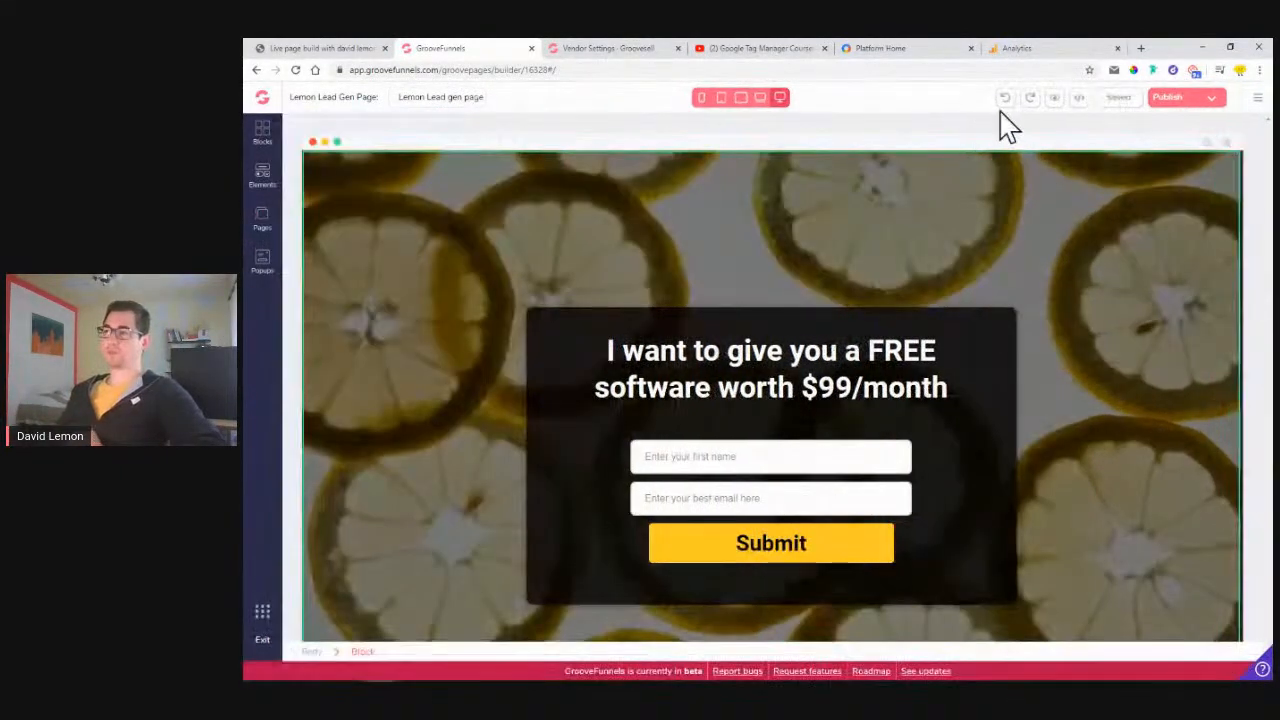
Paste the copied Global Site Tag into the head code includes of the site-wide settings, save, and close the settings
click(1257, 98)
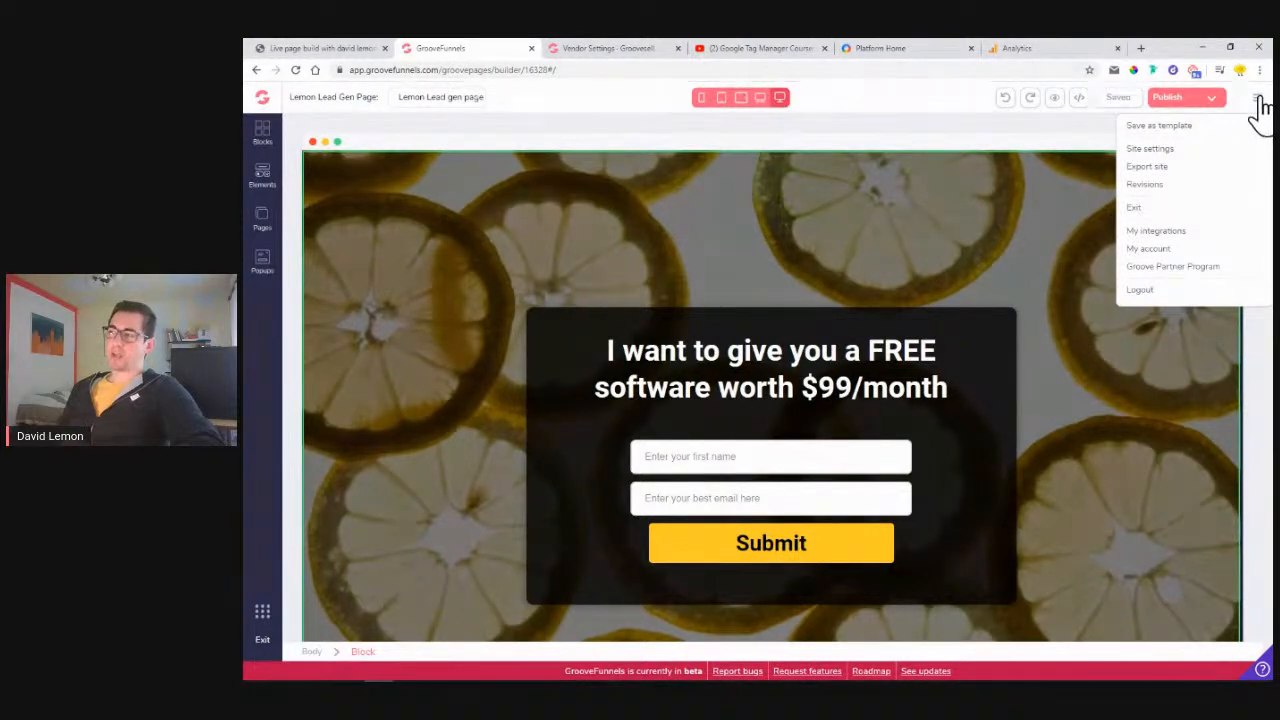
click(1152, 149)
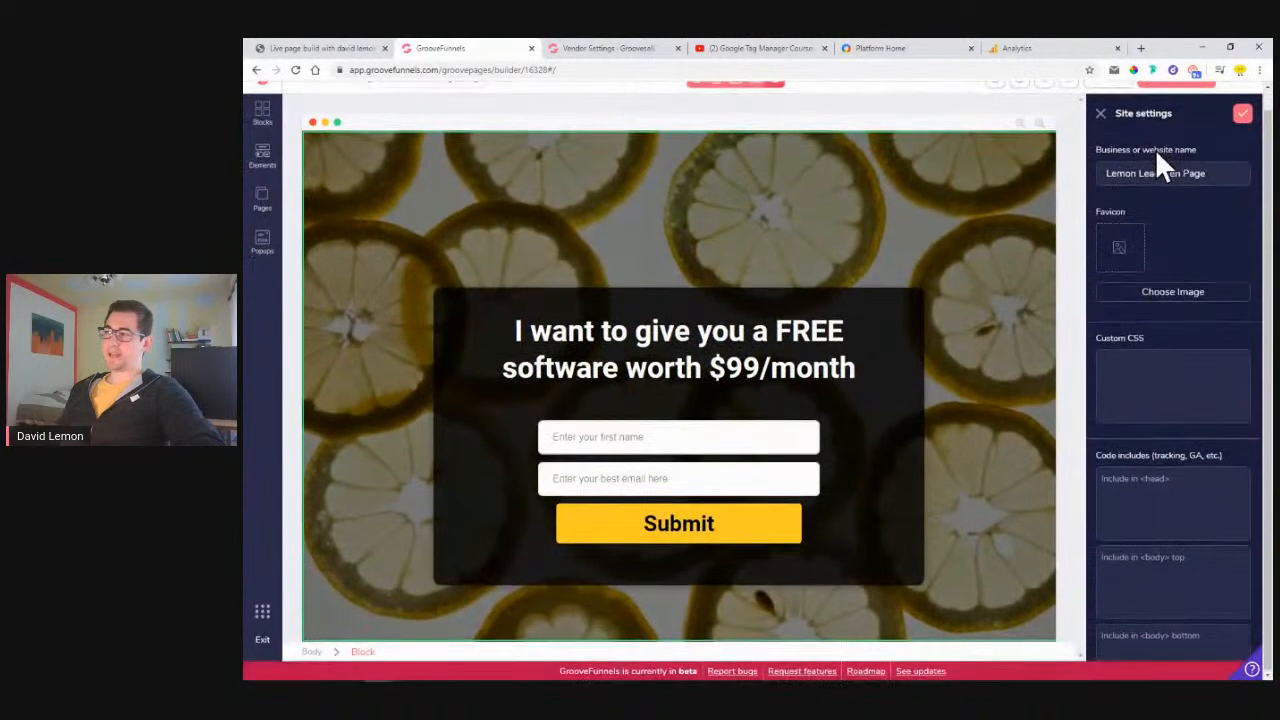
scroll(1160, 200, down, 2)
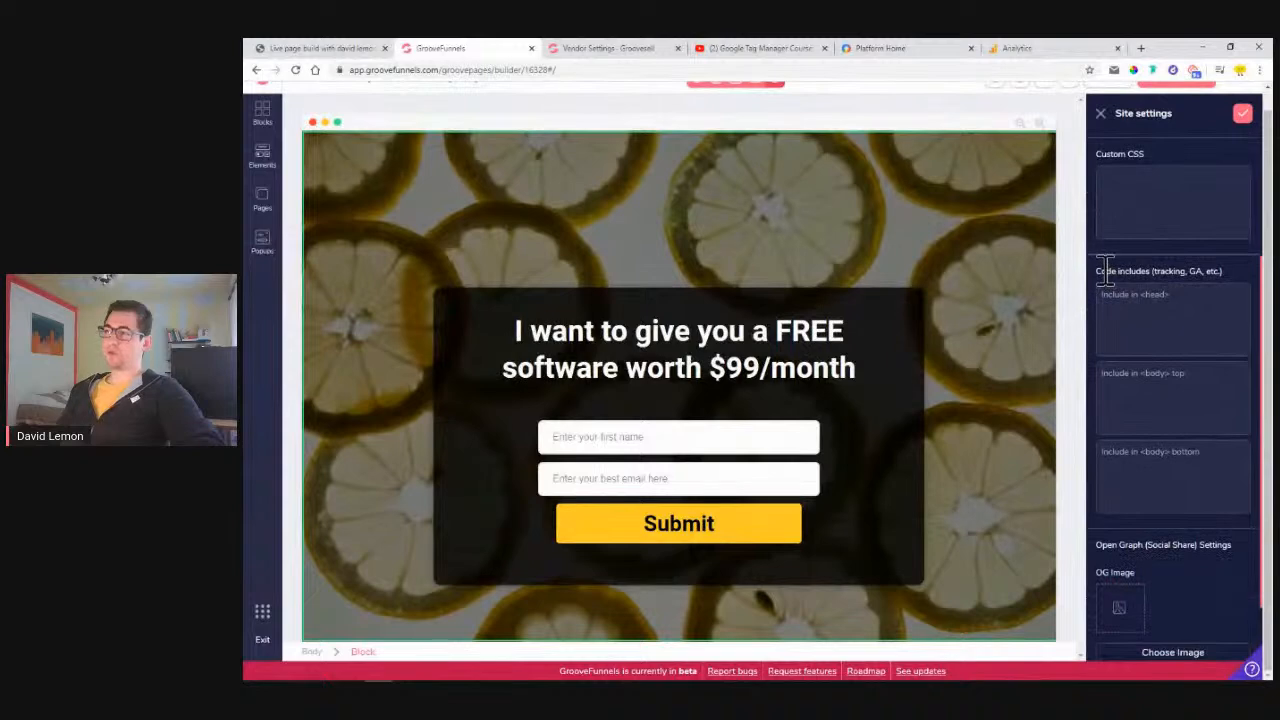
double_click(1197, 271)
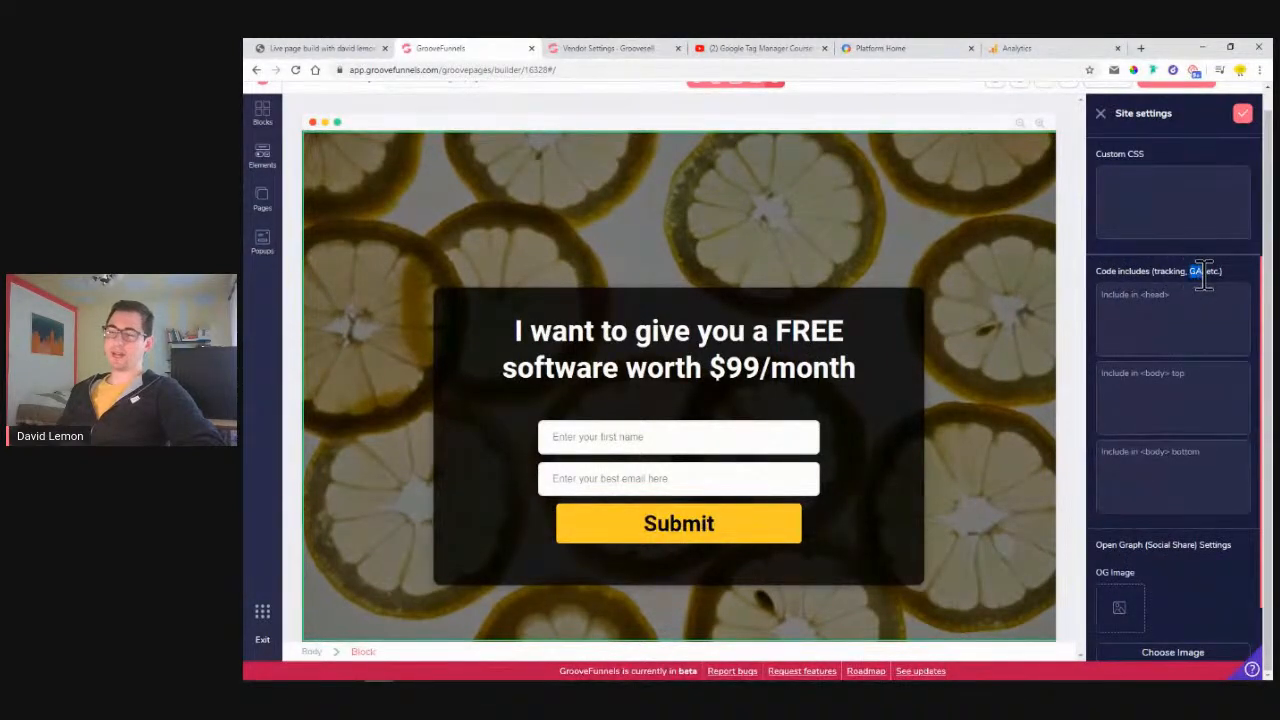
click(1148, 314)
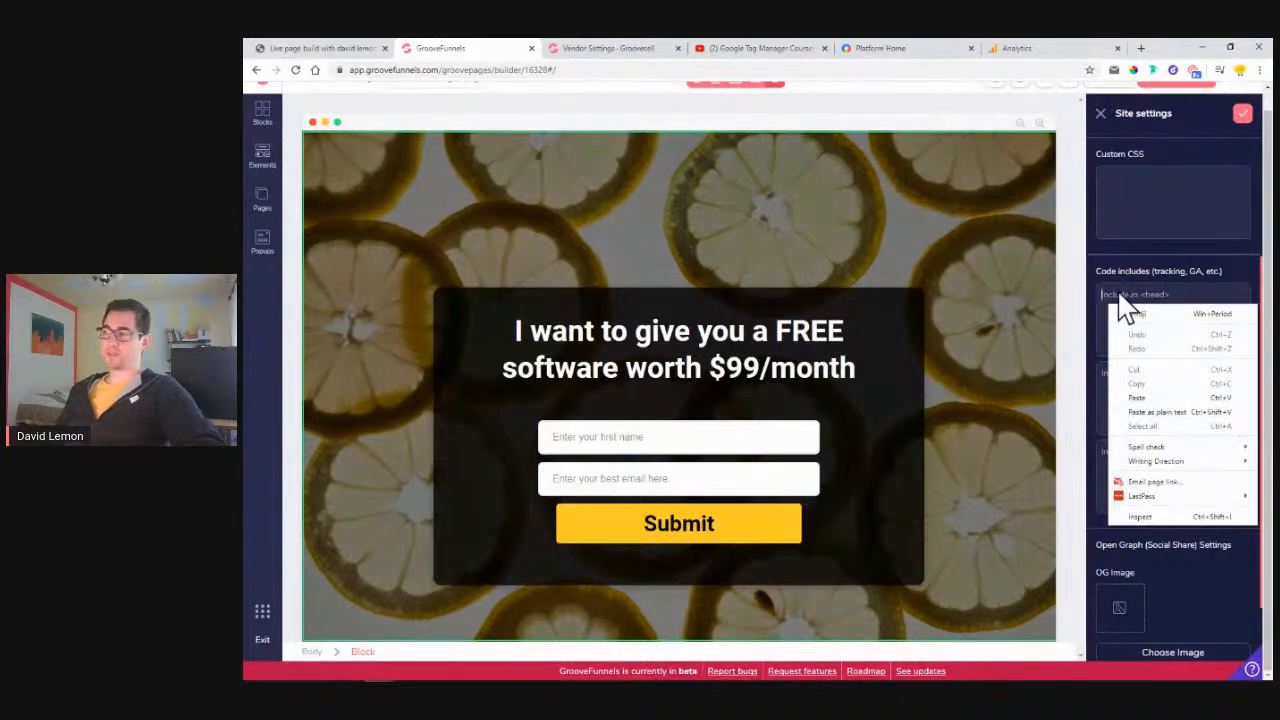
click(1166, 409)
click(1242, 116)
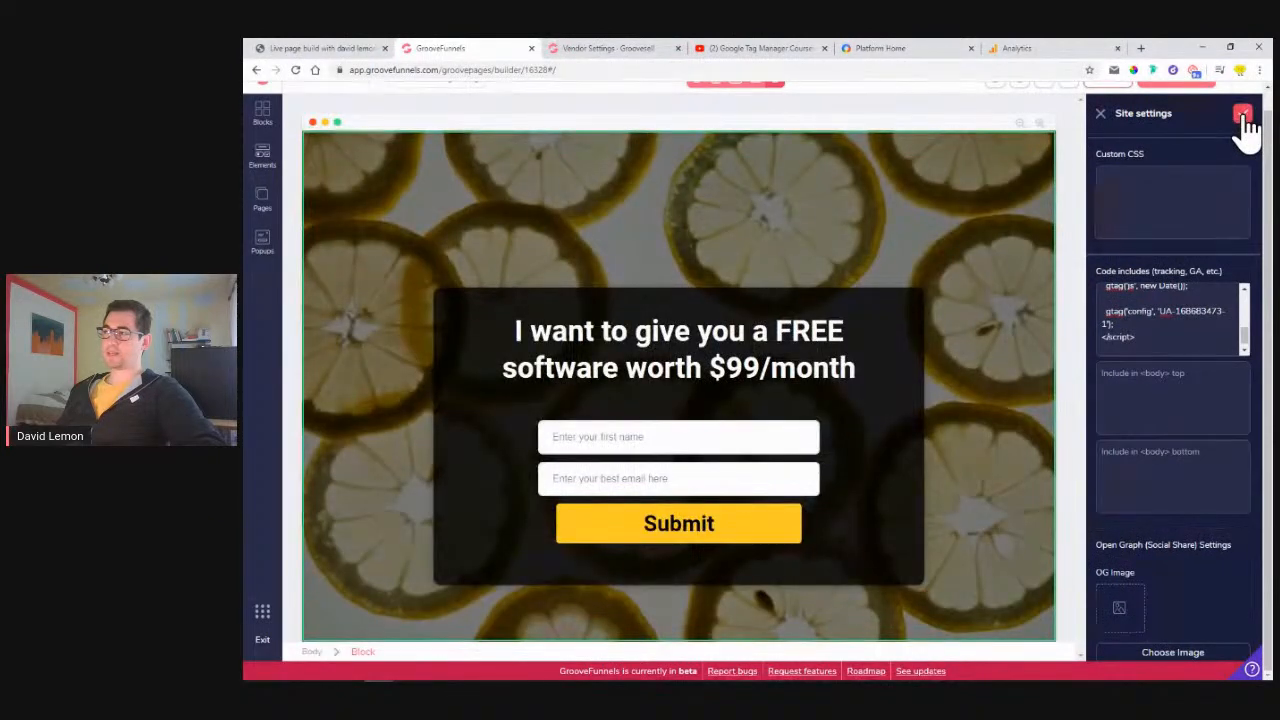
scroll(1075, 180, up, 1)
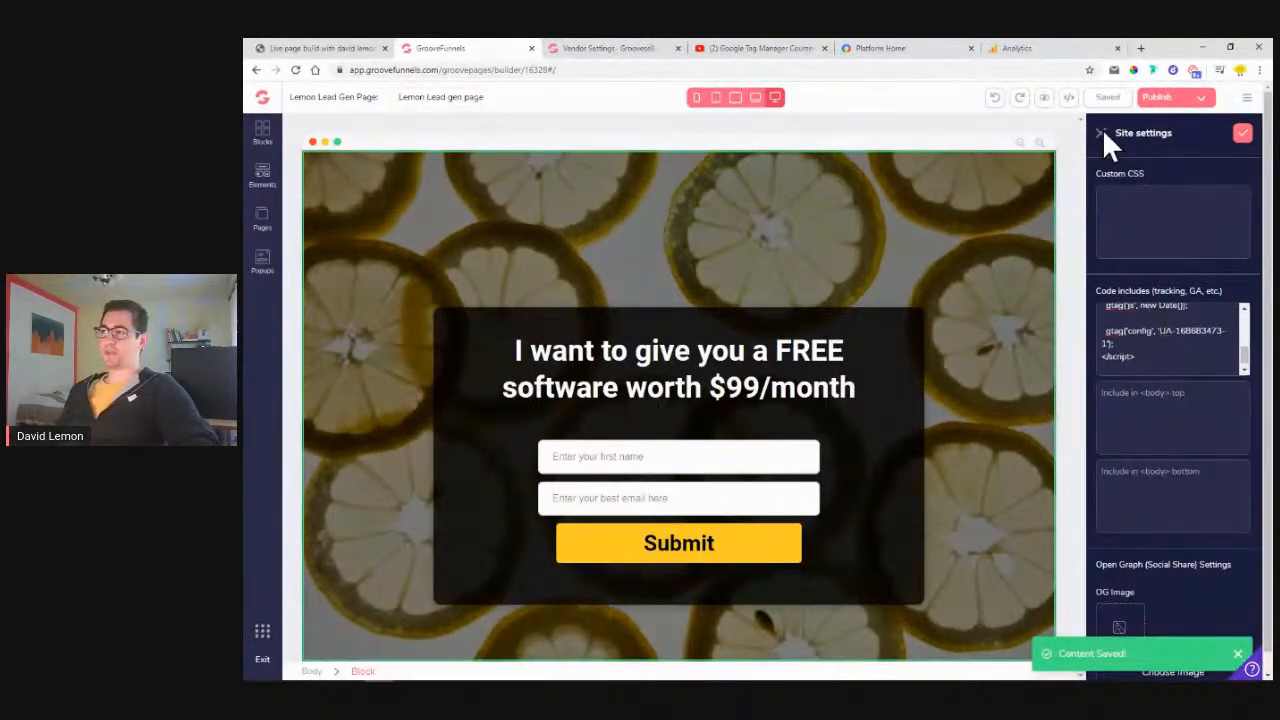
click(1102, 134)
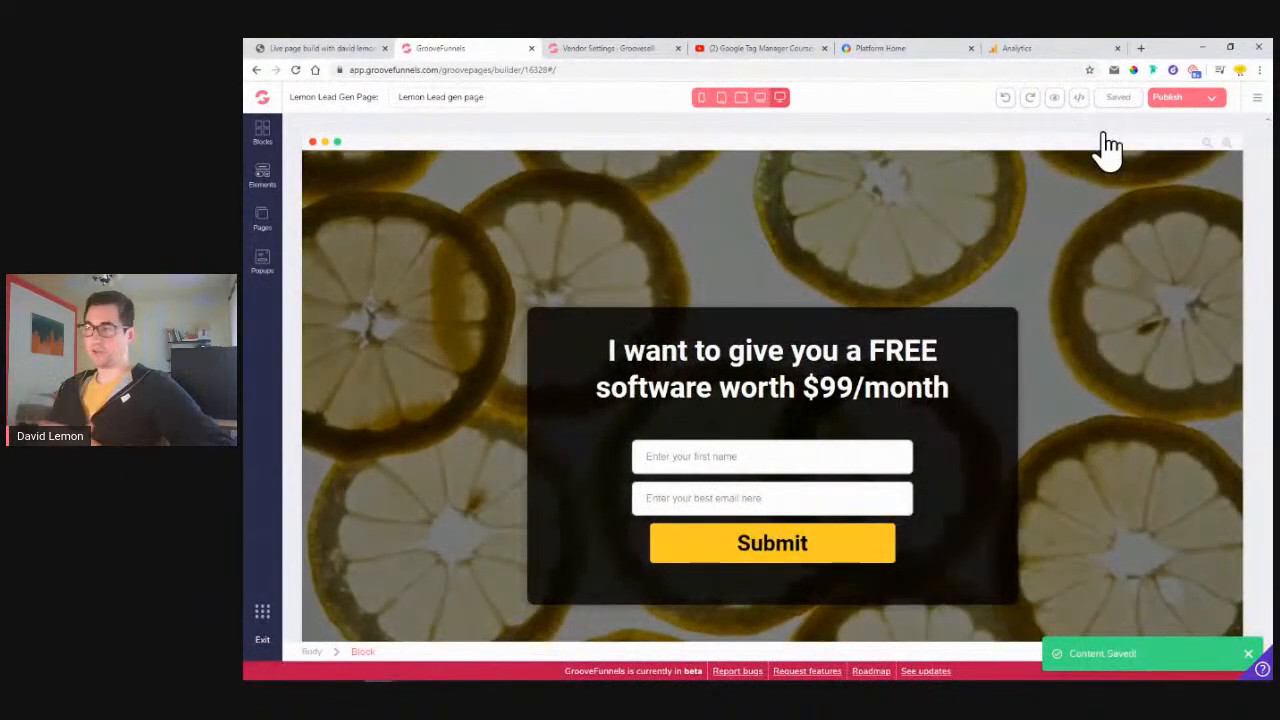
Switch to Google Analytics and check the Connected Site Tags entry on the tracking code page
click(1040, 48)
scroll(714, 443, down, 1)
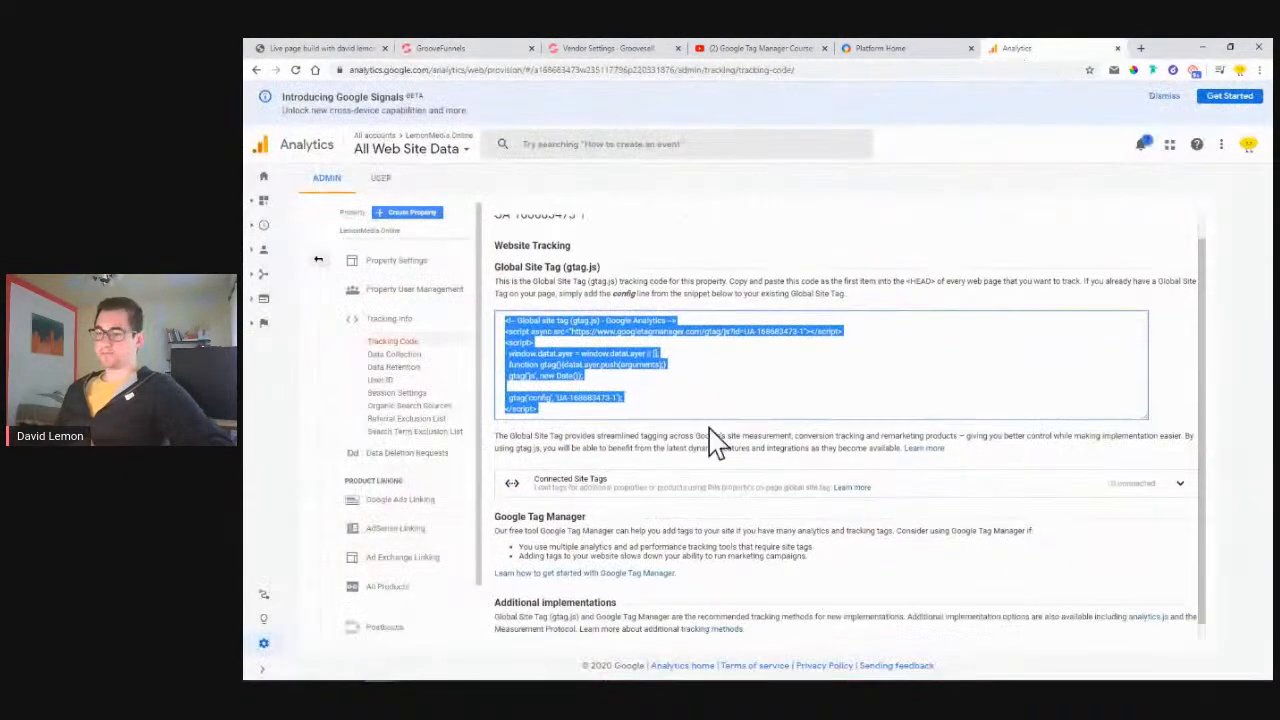
scroll(880, 485, up, 1)
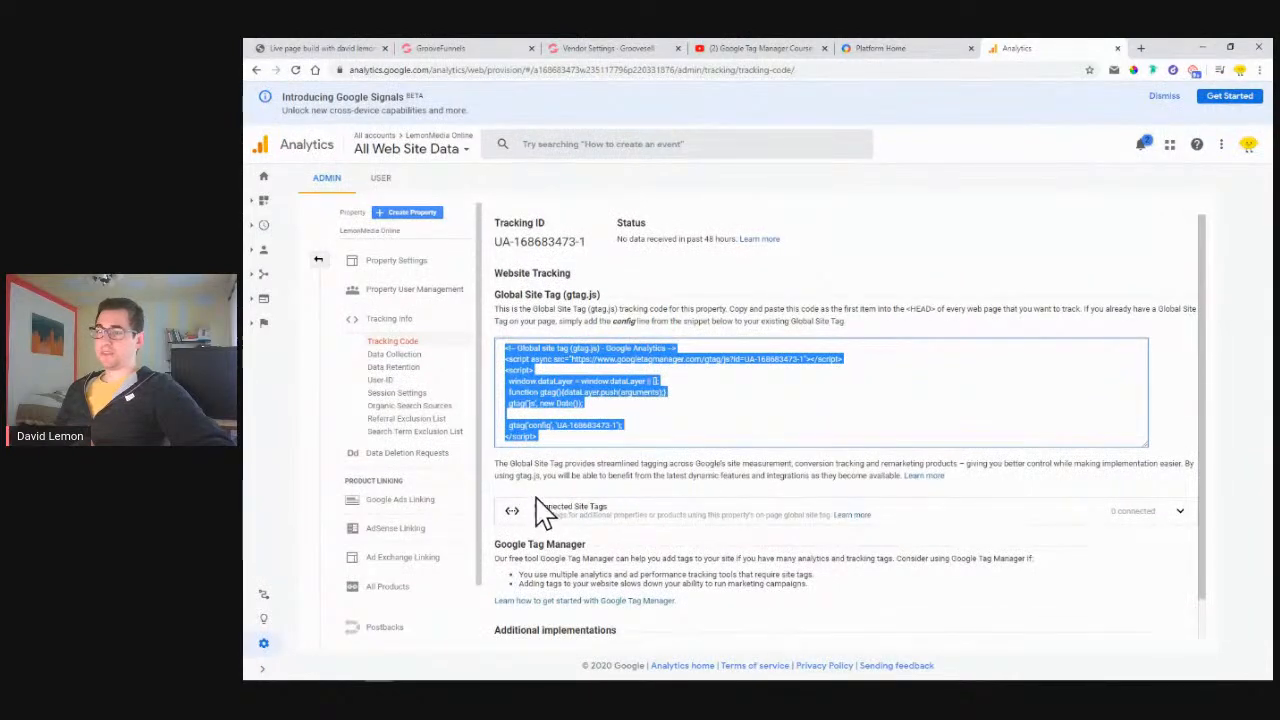
double_click(1140, 511)
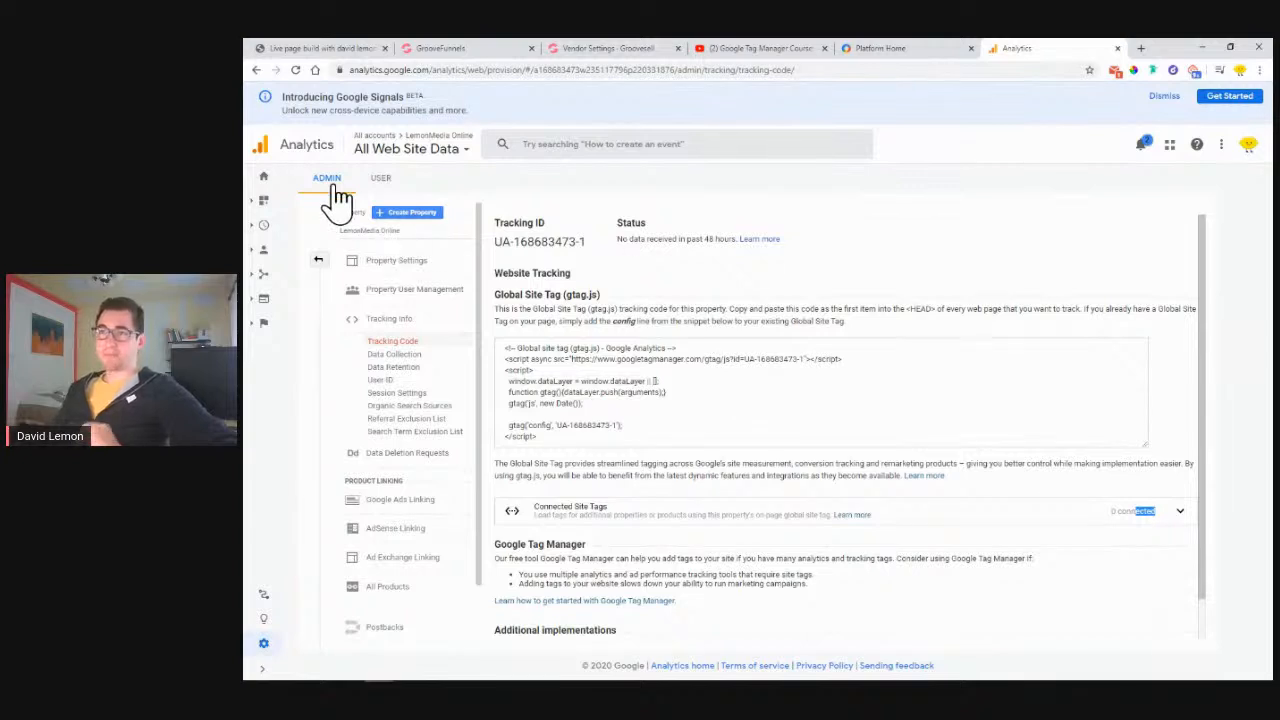
Leave the admin settings, dismiss the Google Signals banner, and examine the Real-time Overview report for active users
click(264, 180)
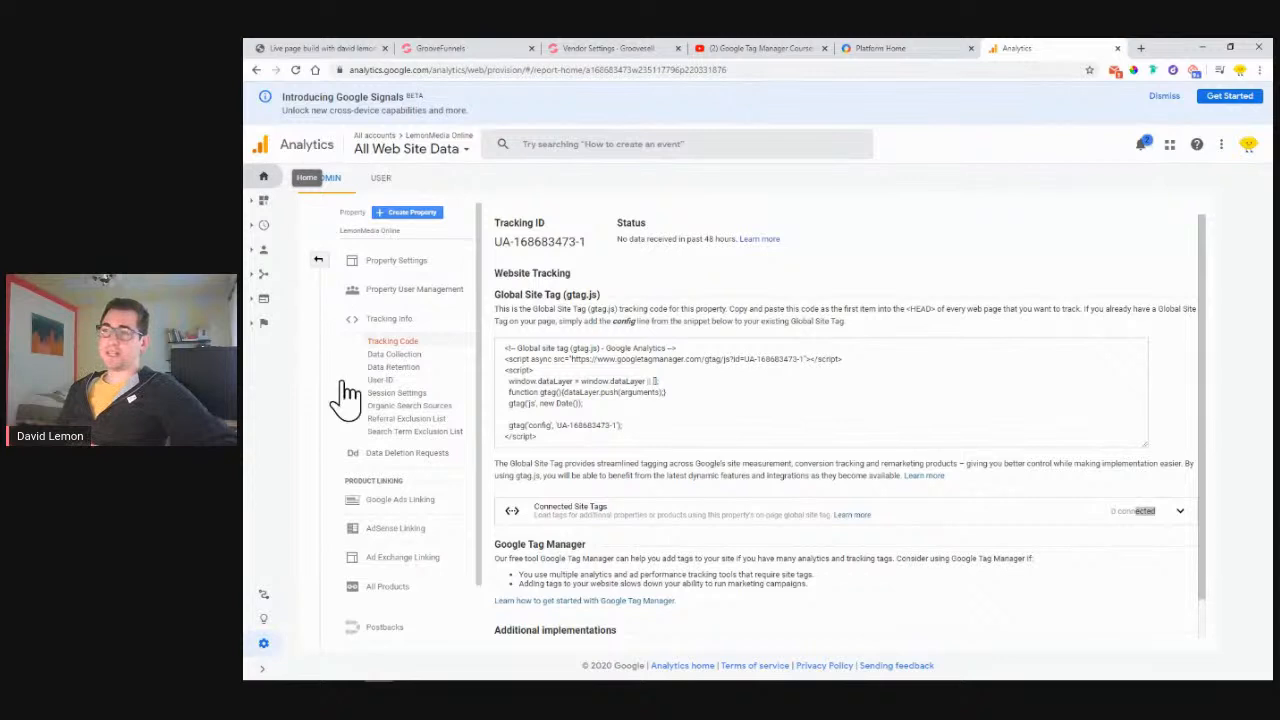
click(1165, 97)
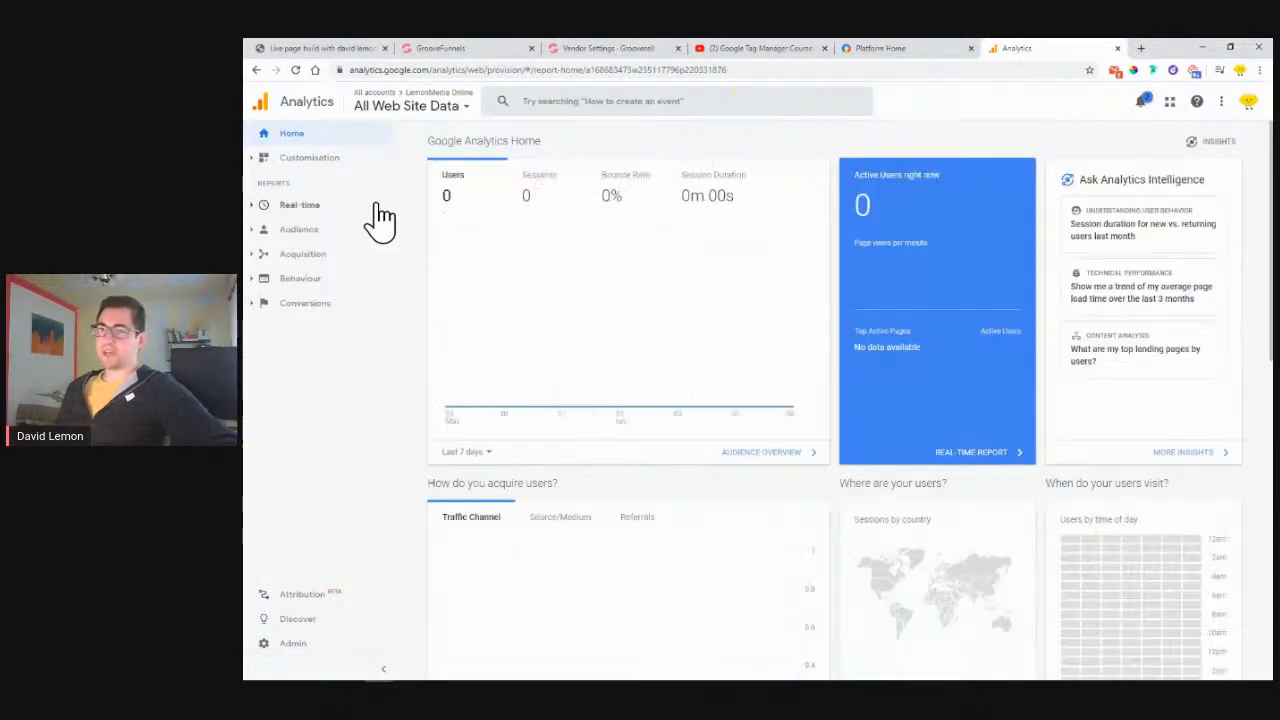
click(286, 208)
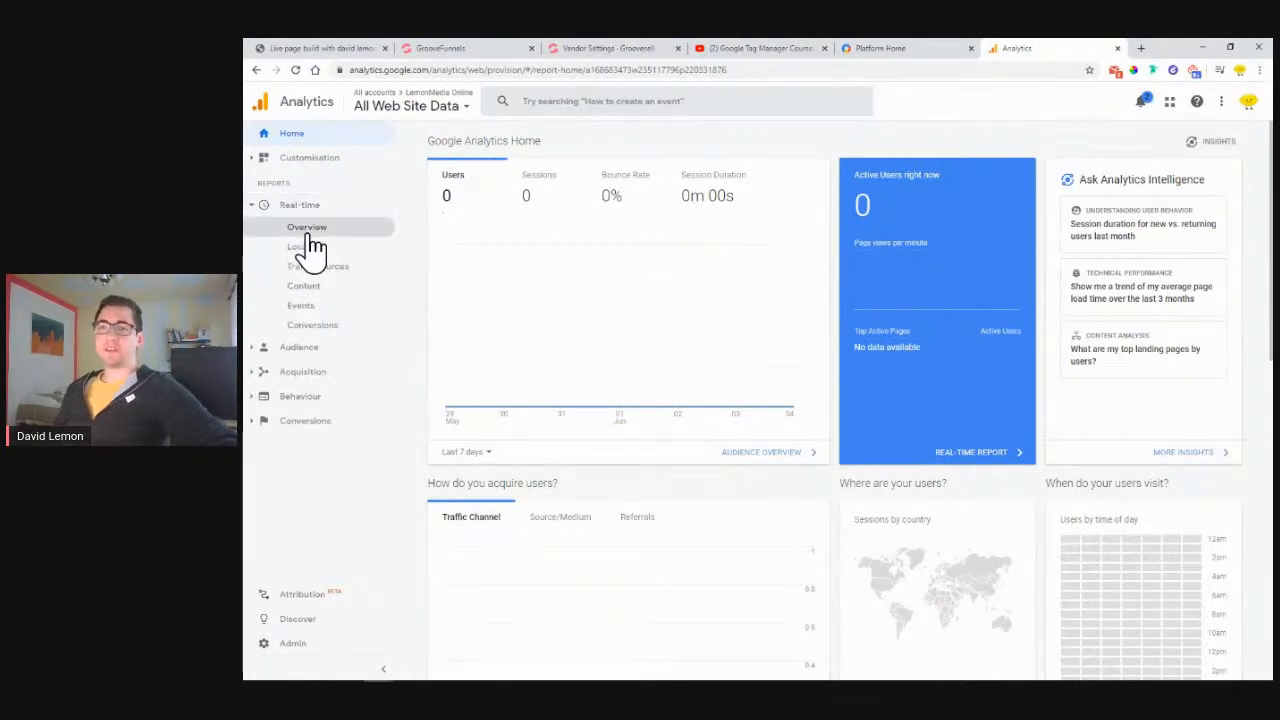
click(308, 238)
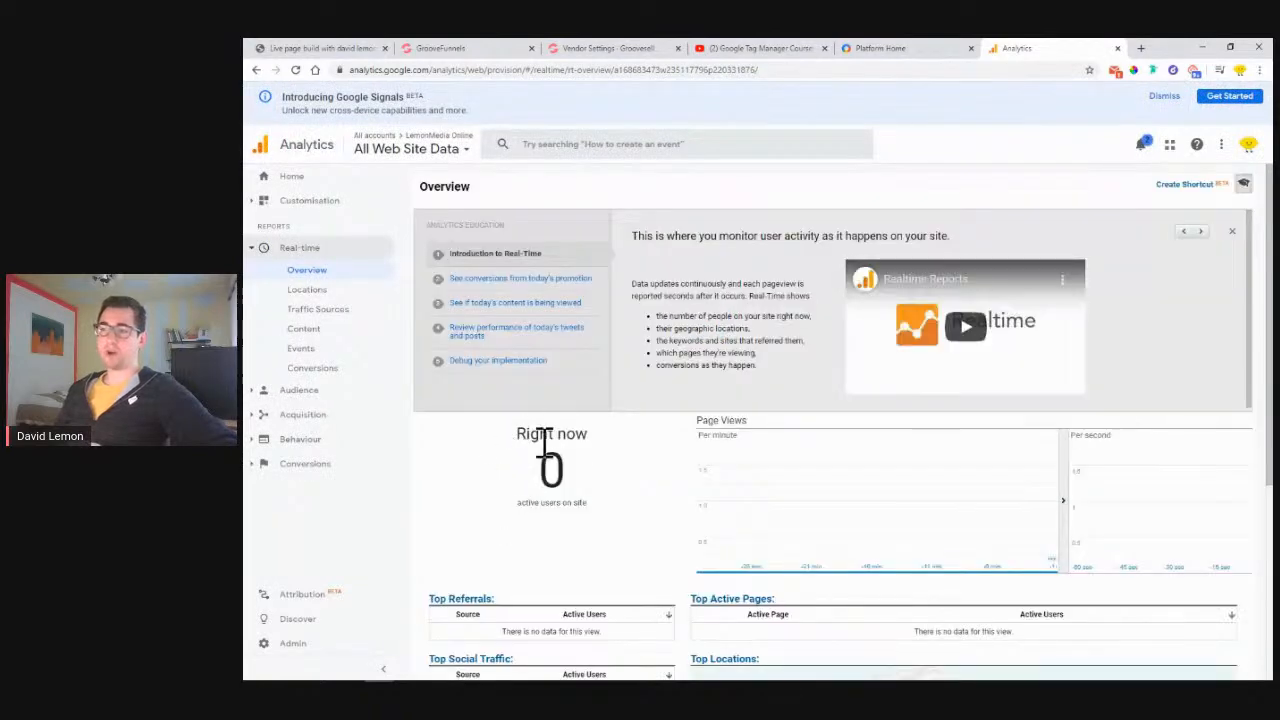
scroll(503, 491, down, 2)
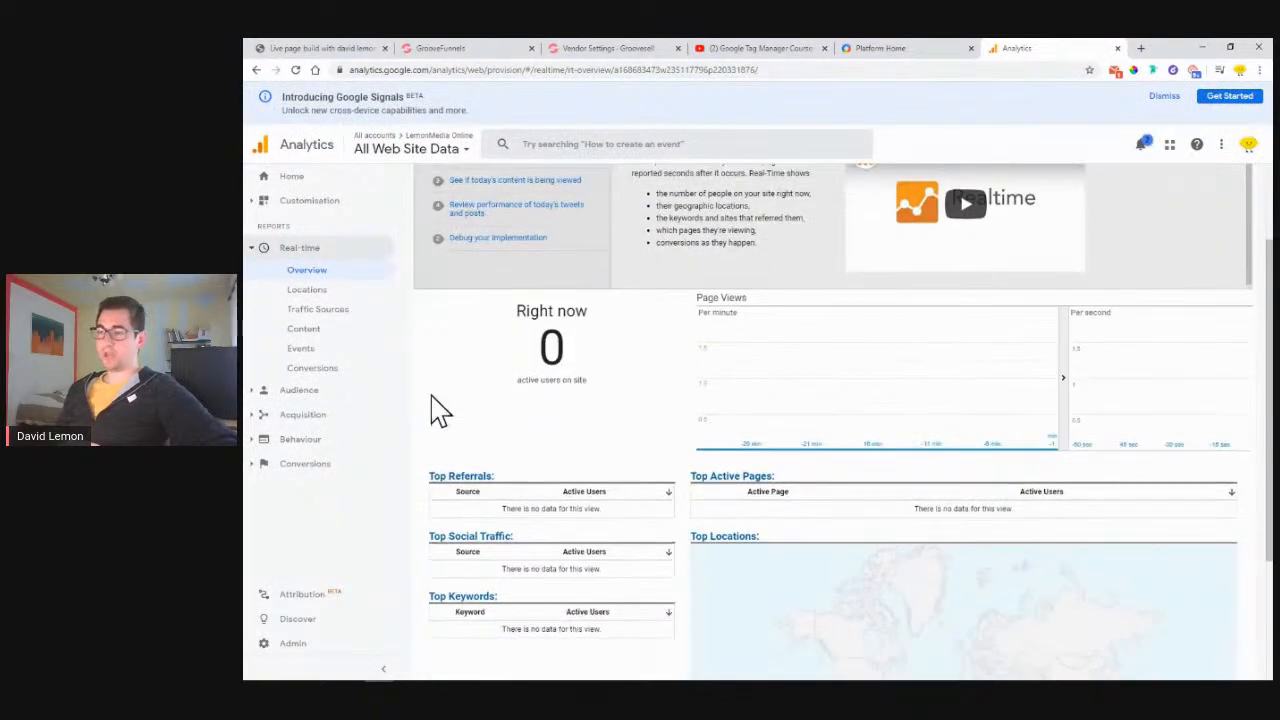
Examine the Real-time Overview, Locations and Traffic Sources reports and the list of Audience reports
scroll(560, 410, down, 3)
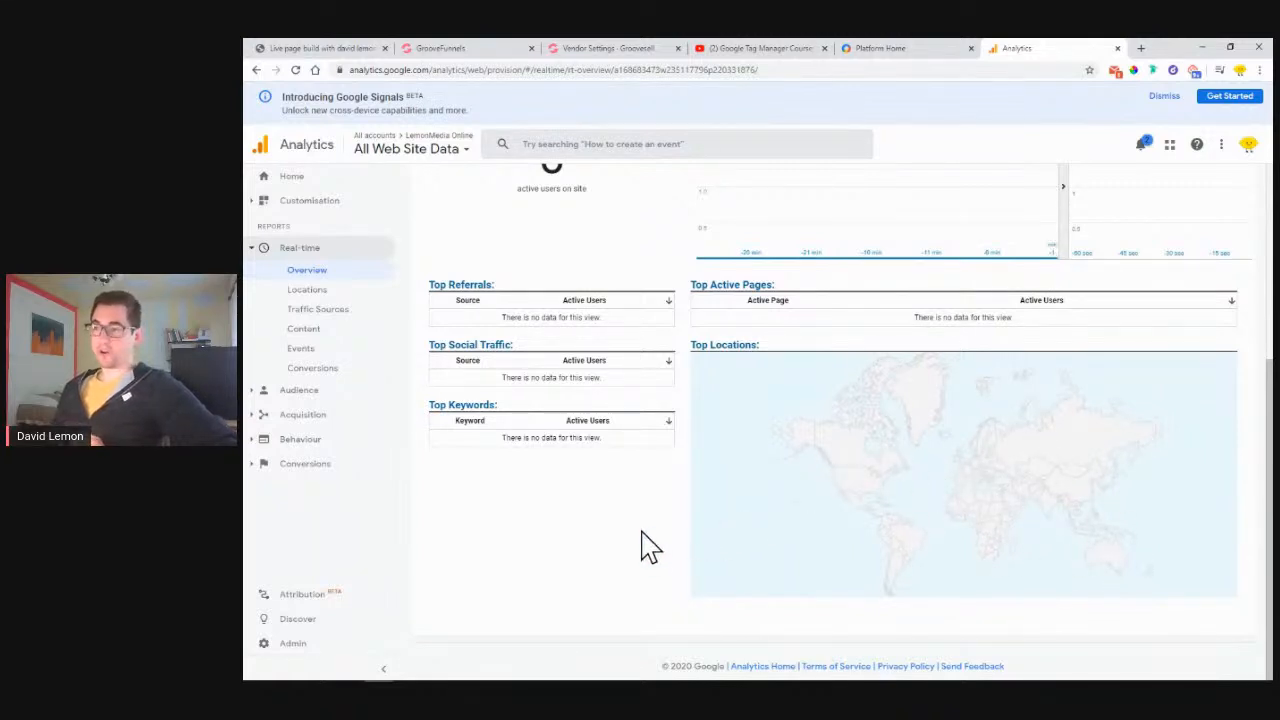
click(320, 292)
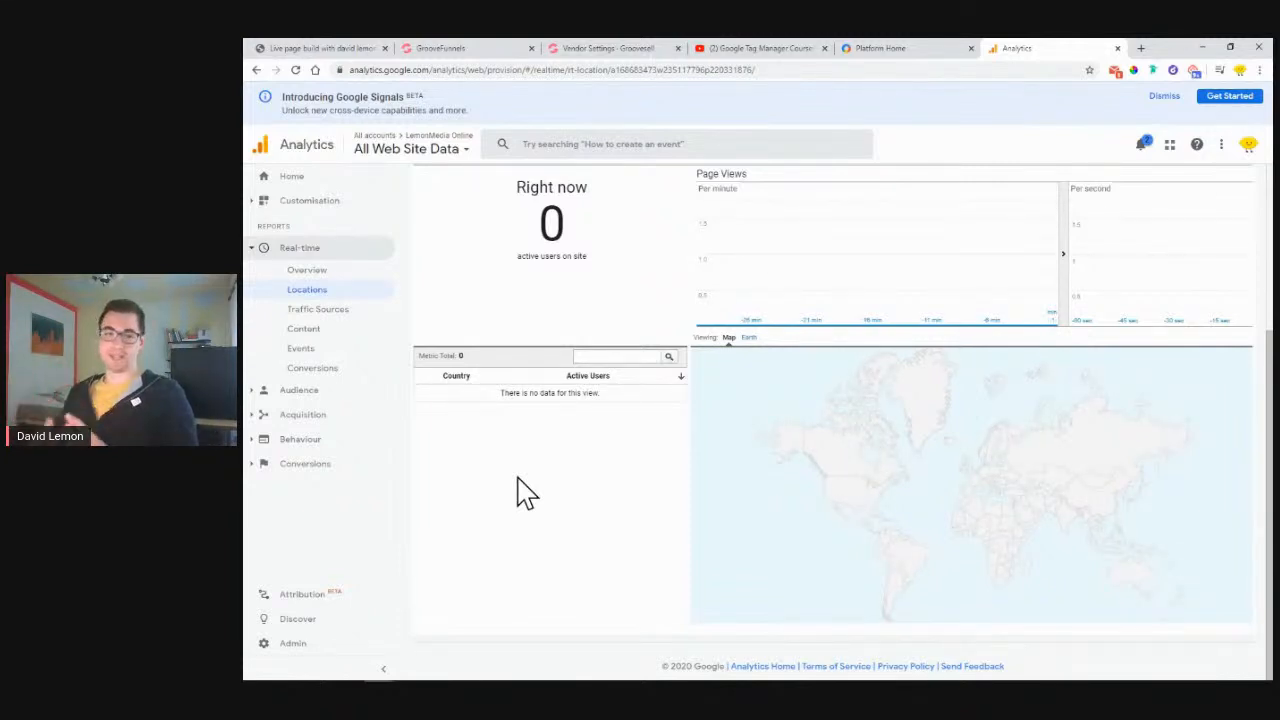
click(340, 312)
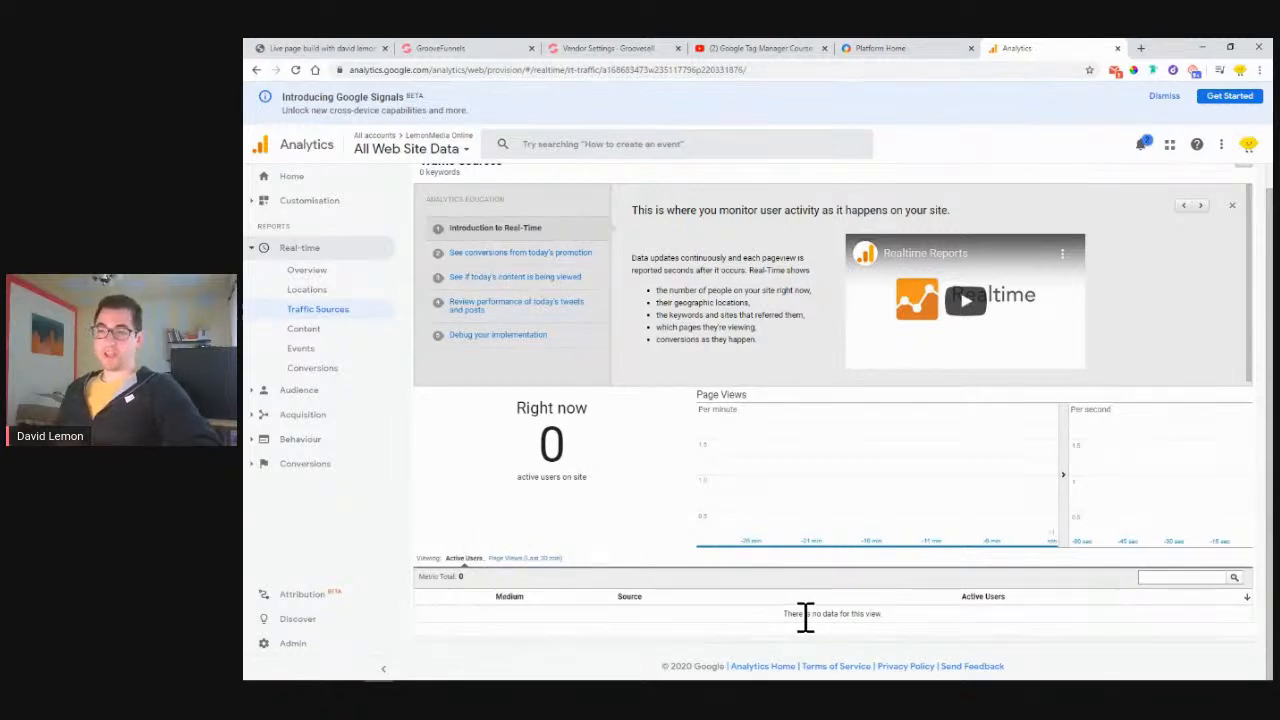
click(298, 391)
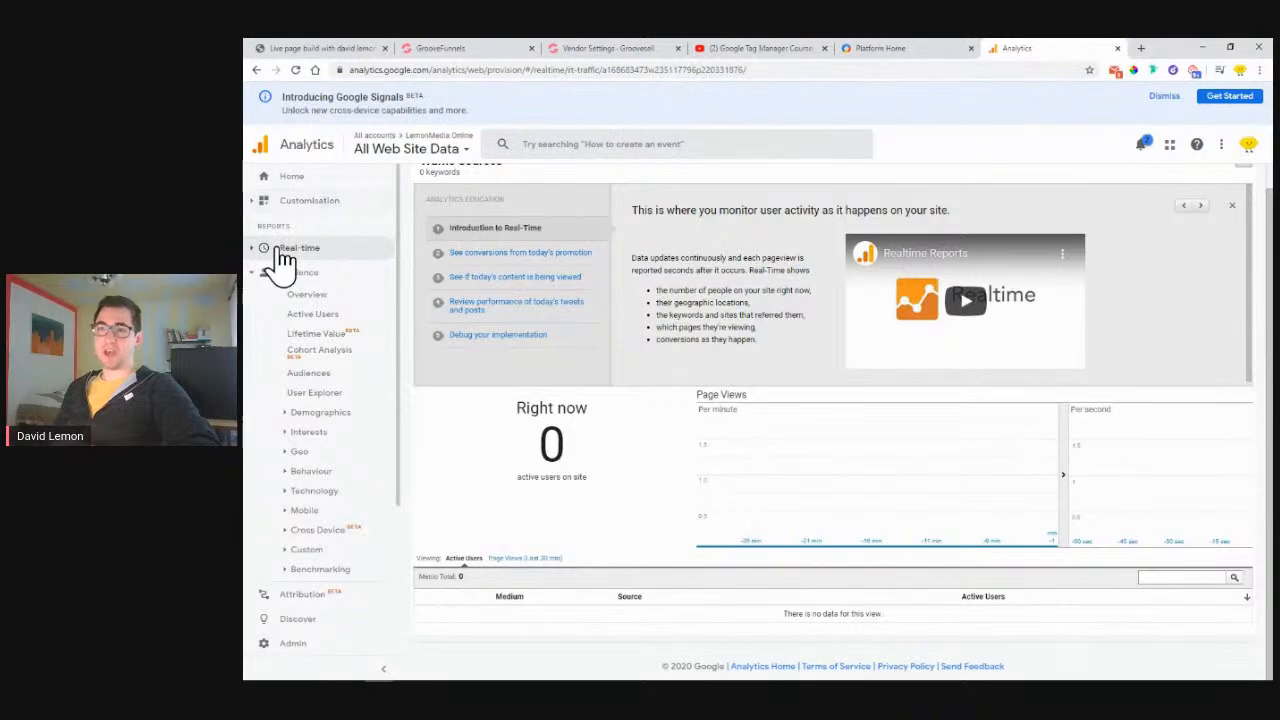
click(257, 280)
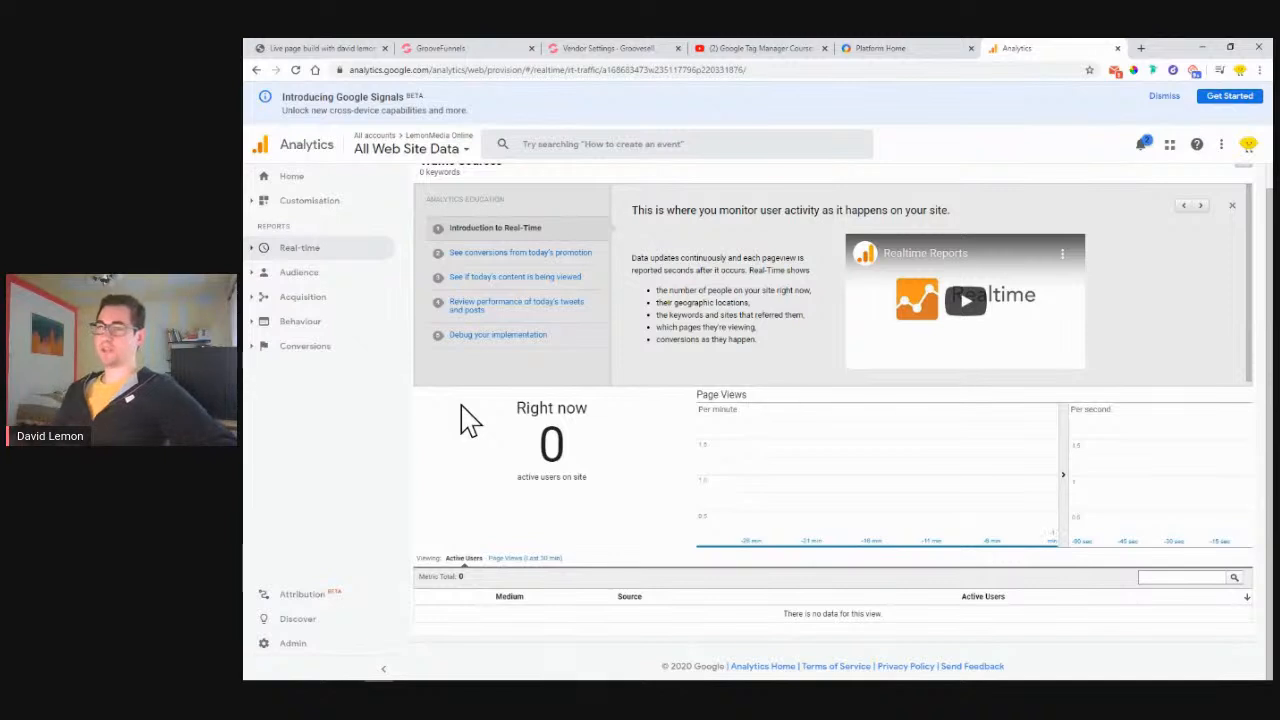
Switch to Google Tag Manager and set up a new account named LemonMedia, with country Croatia and anonymous data sharing enabled
click(898, 54)
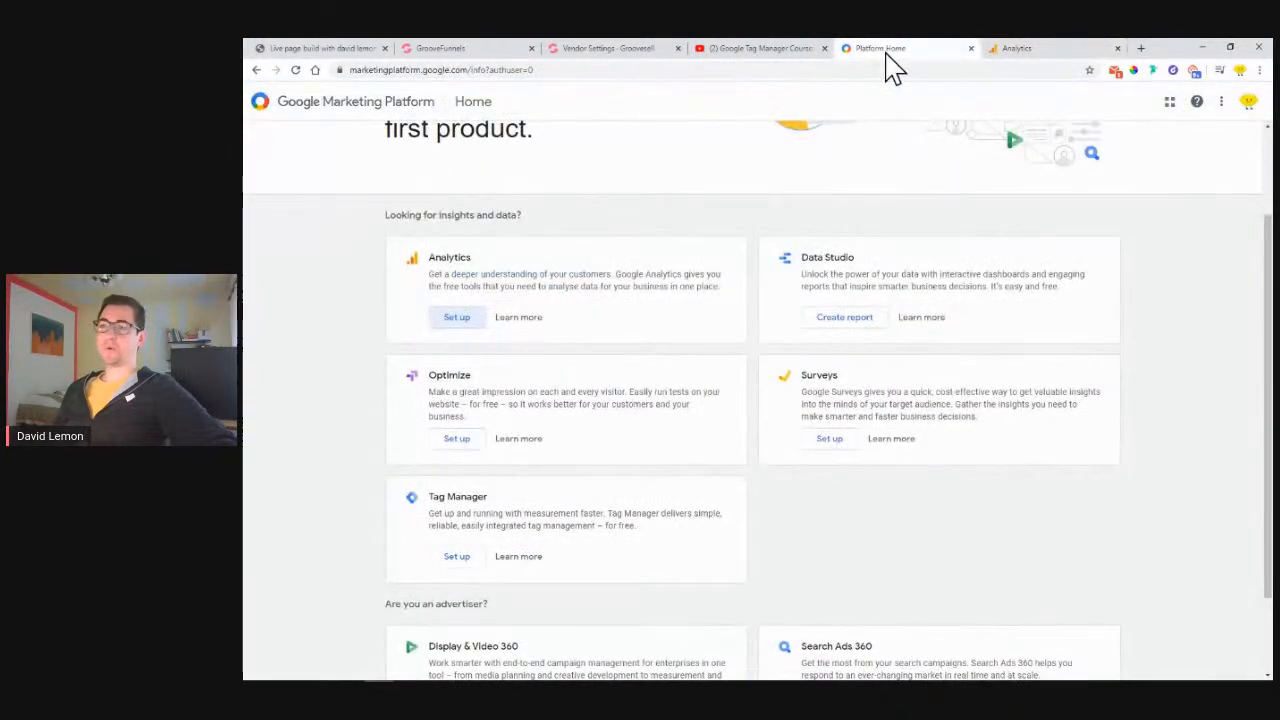
click(366, 48)
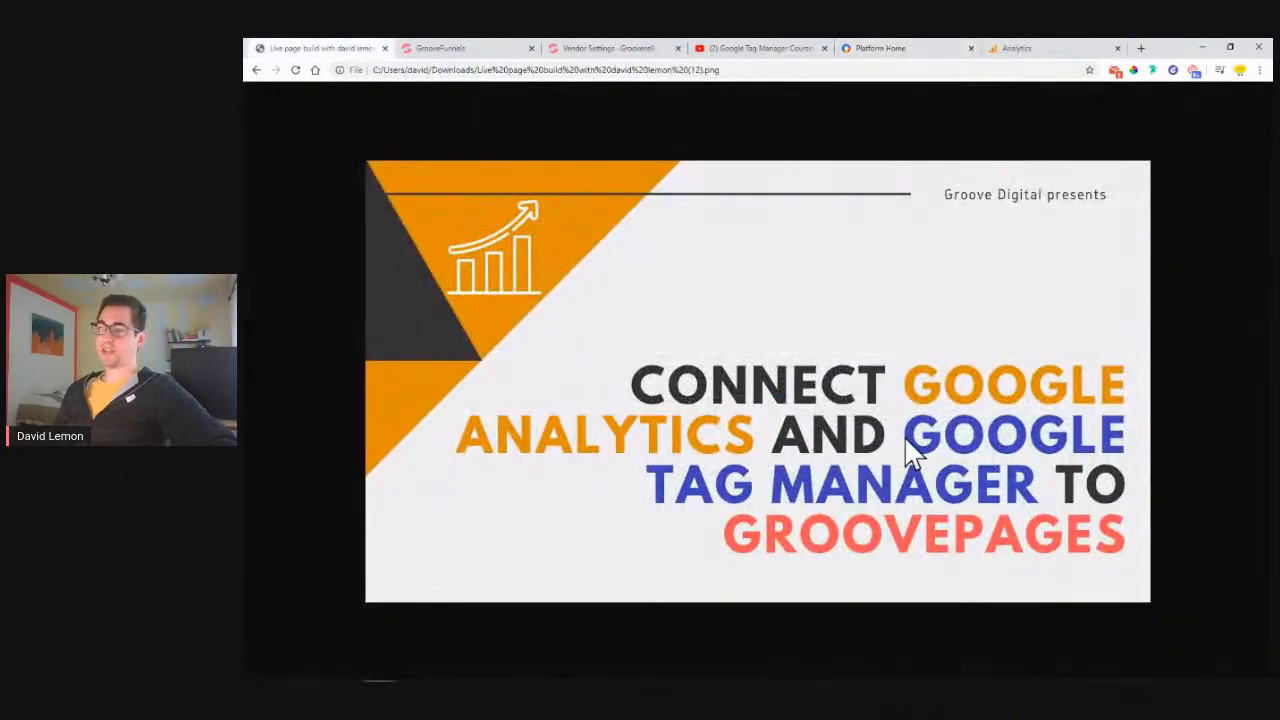
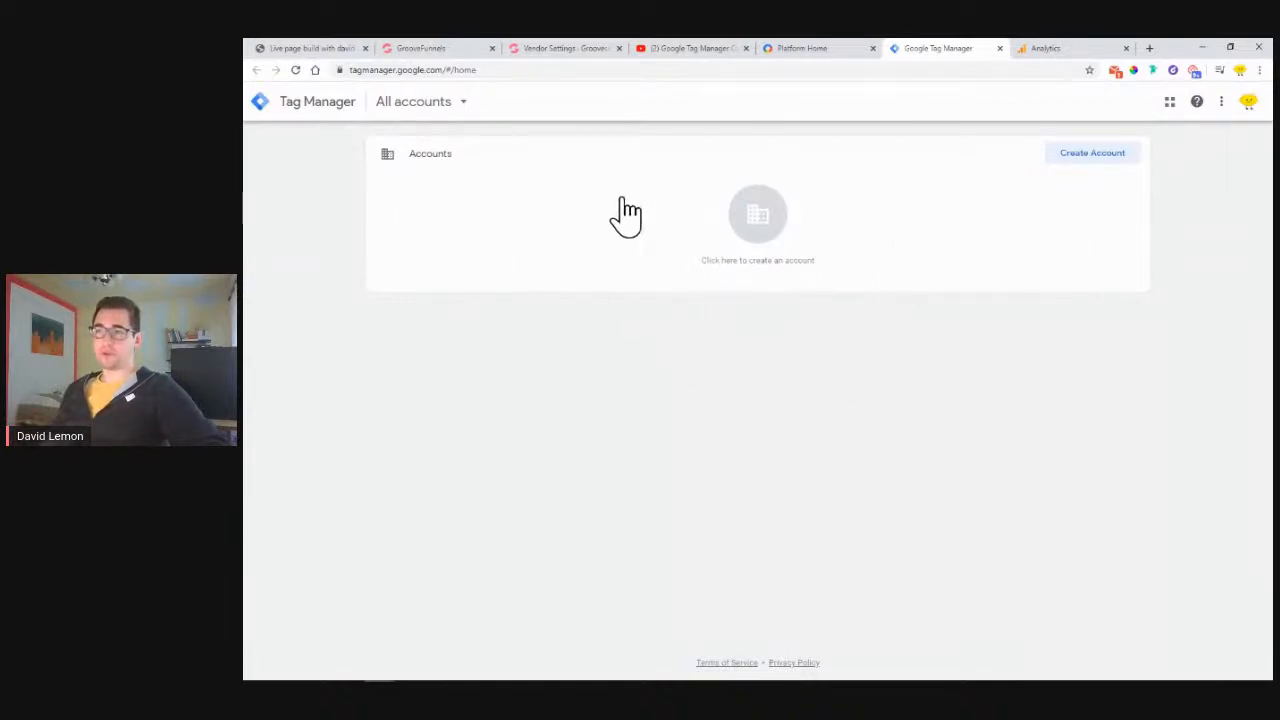
click(1103, 168)
click(500, 277)
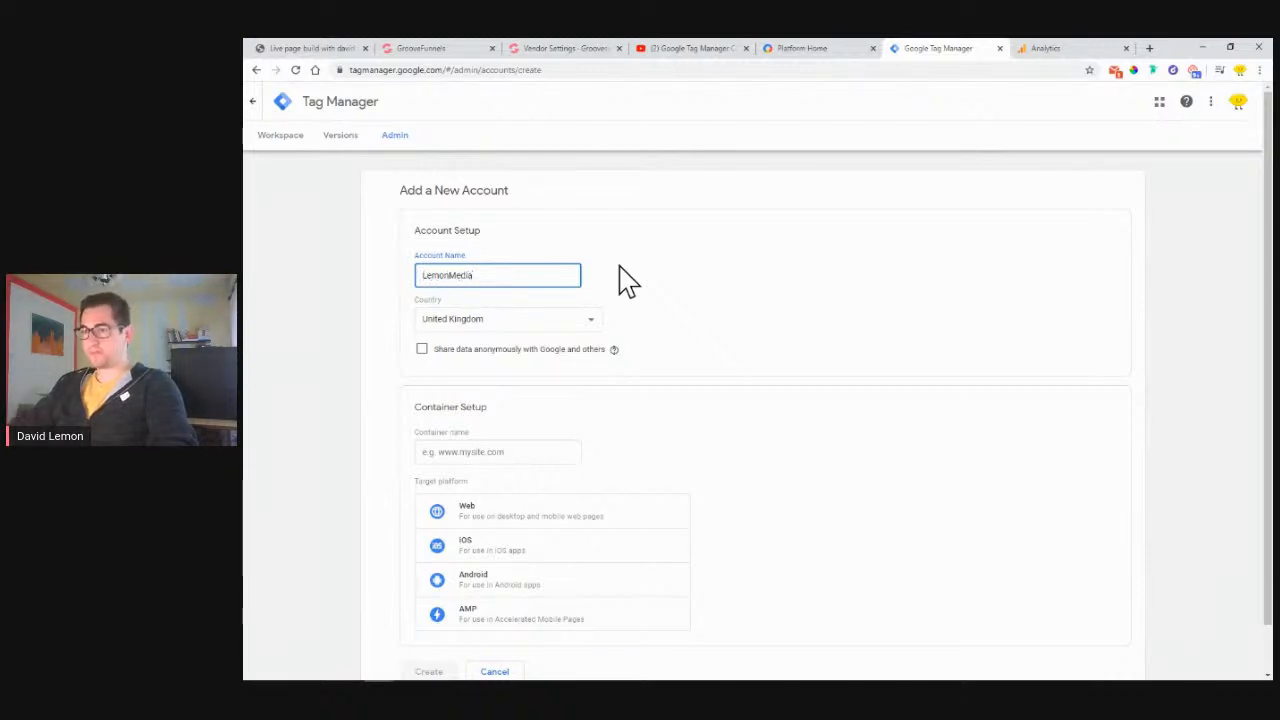
click(568, 316)
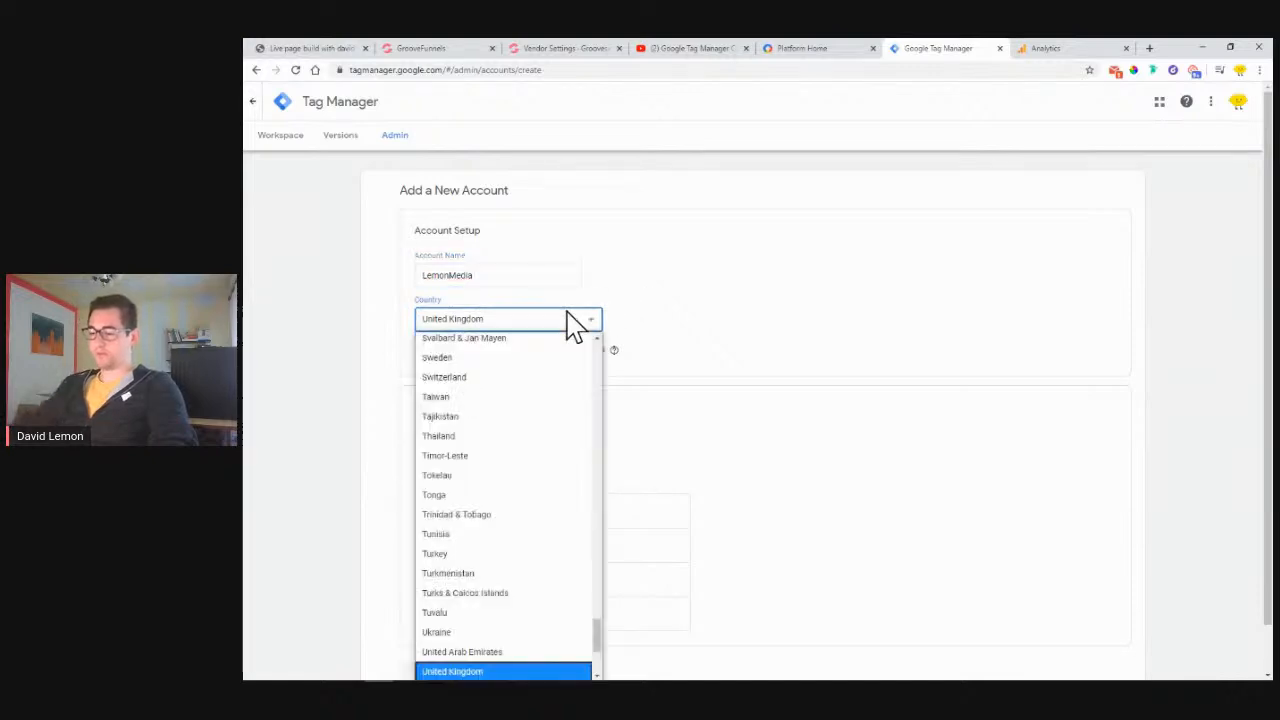
text(cr)
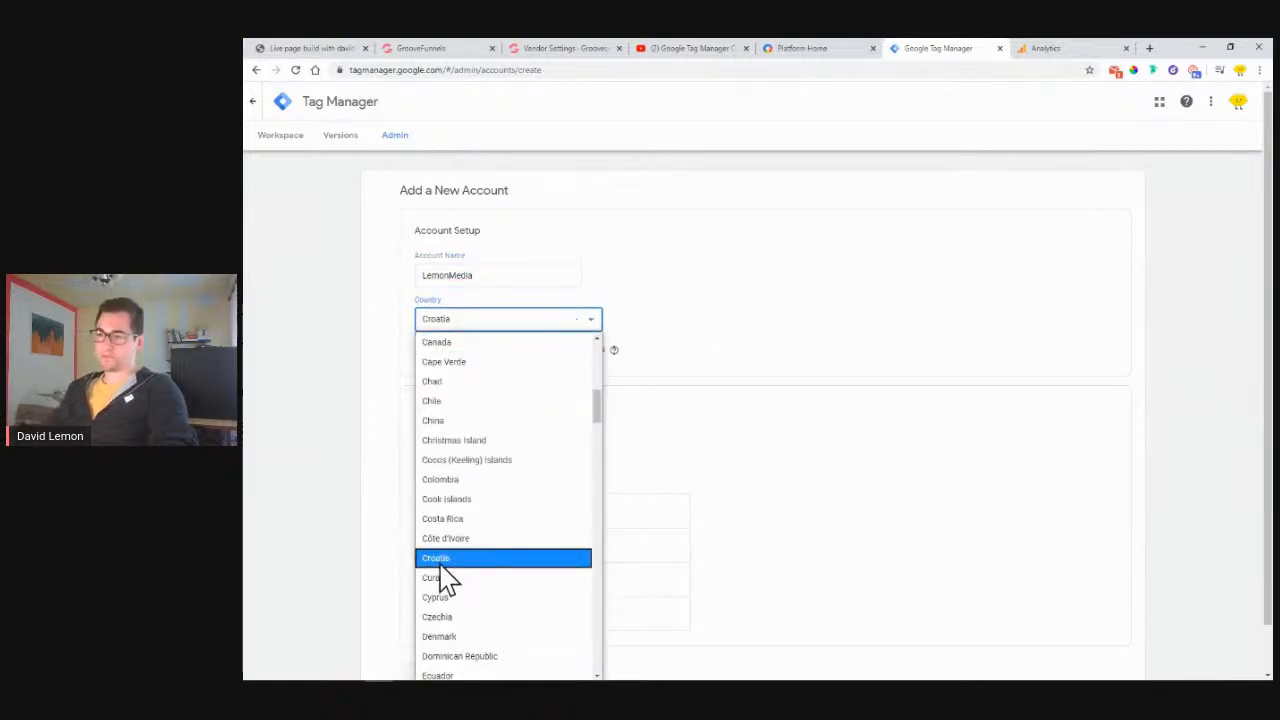
click(440, 560)
click(421, 350)
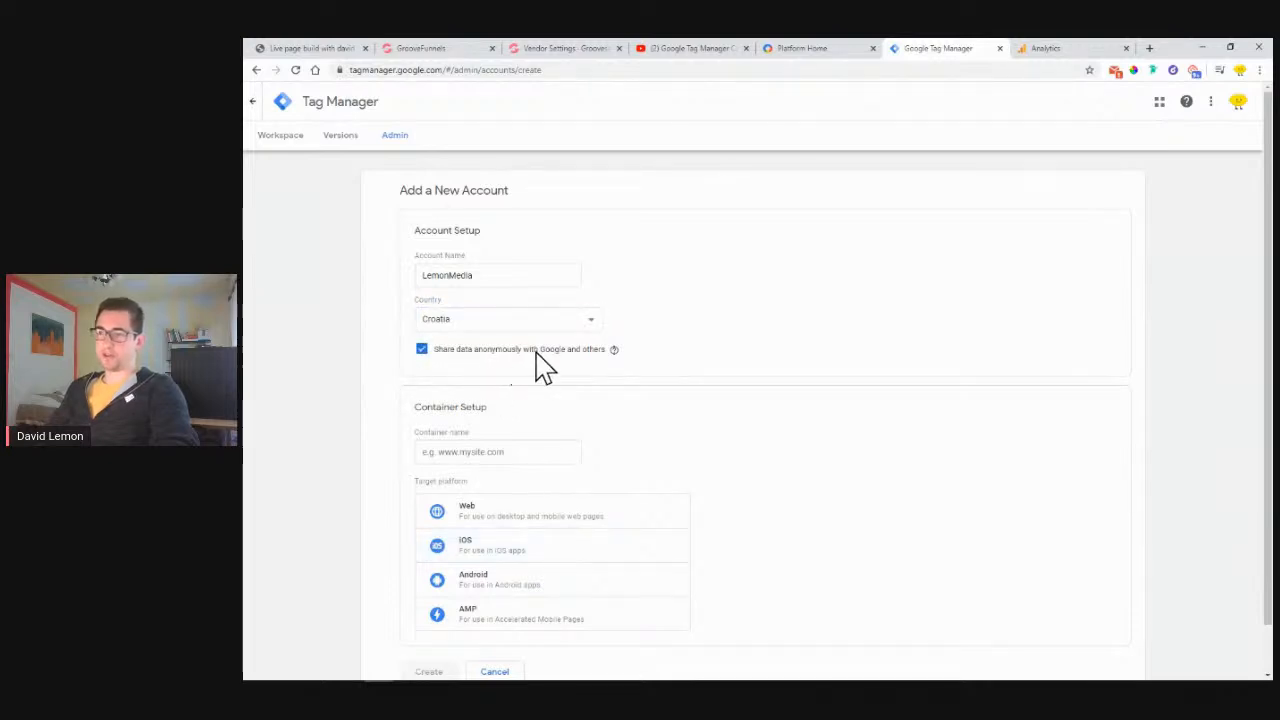
Name the container lemonmedia.online, choose Web as its target platform, and submit the new account for creation
click(531, 453)
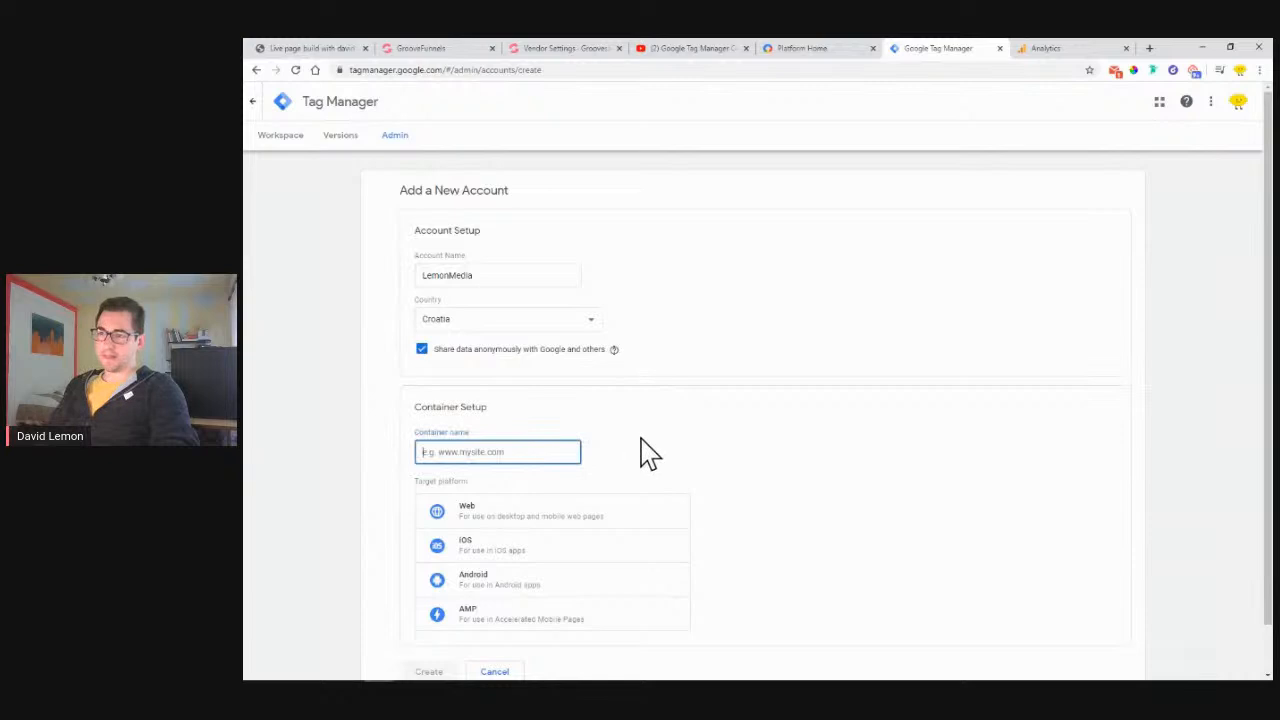
scroll(740, 437, down, 1)
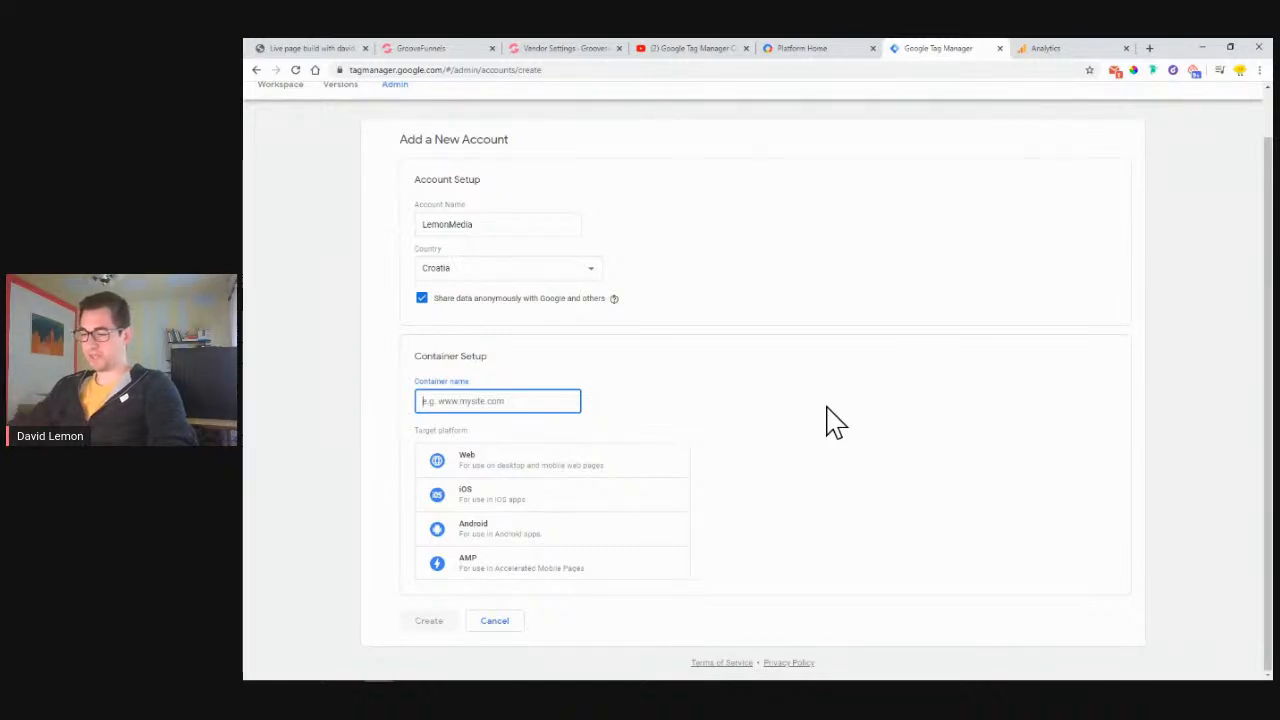
text(mon)
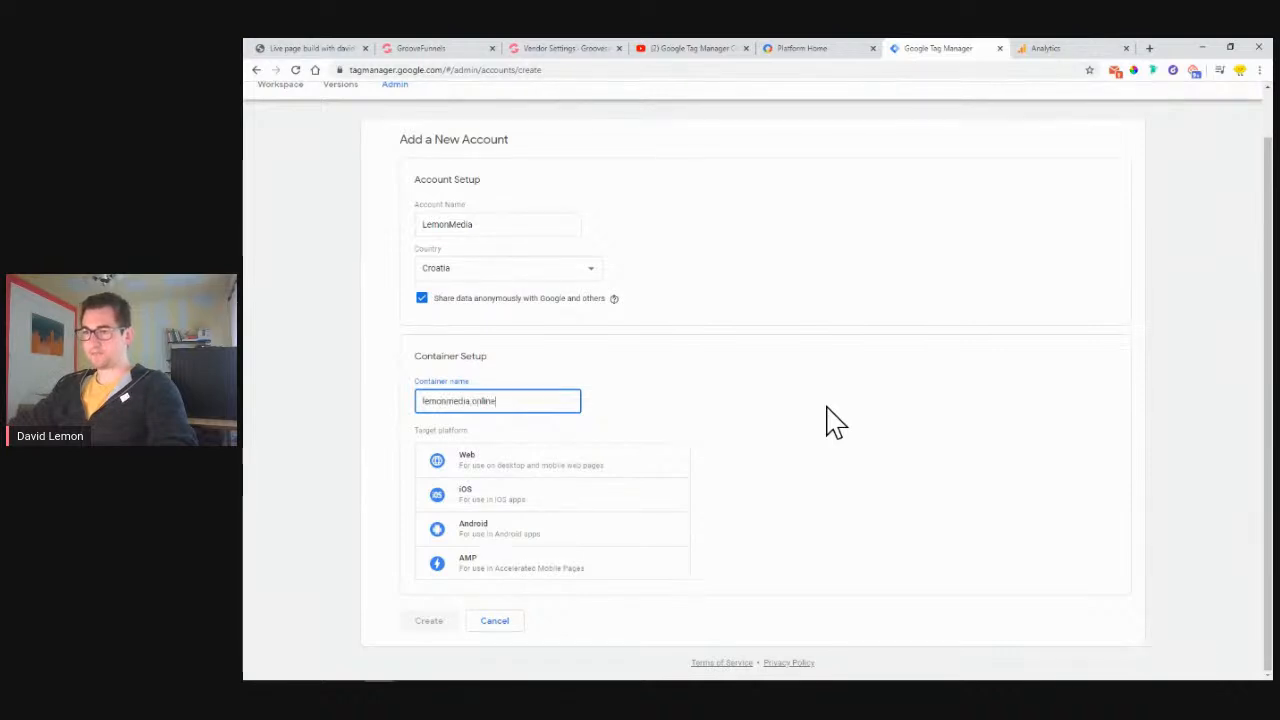
text(media.online)
click(482, 478)
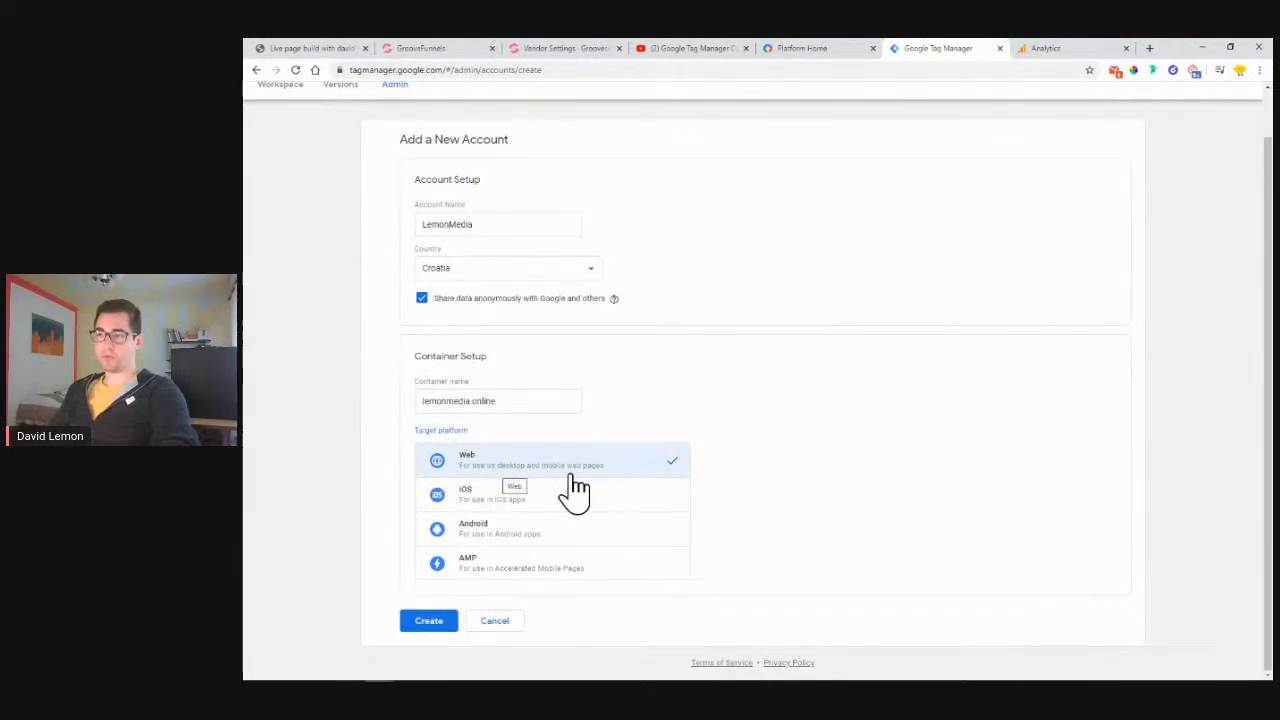
click(426, 621)
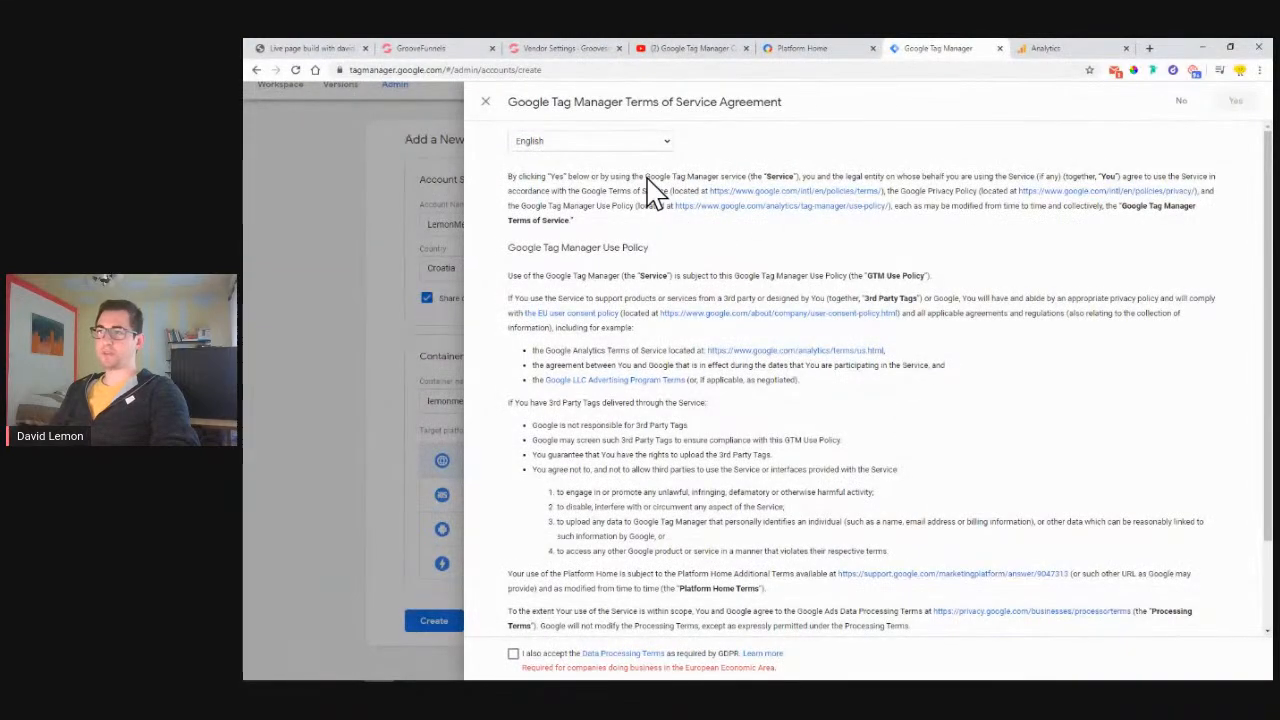
Review and accept the Google Tag Manager Terms of Service, including the Data Processing Terms required by GDPR
scroll(720, 223, down, 2)
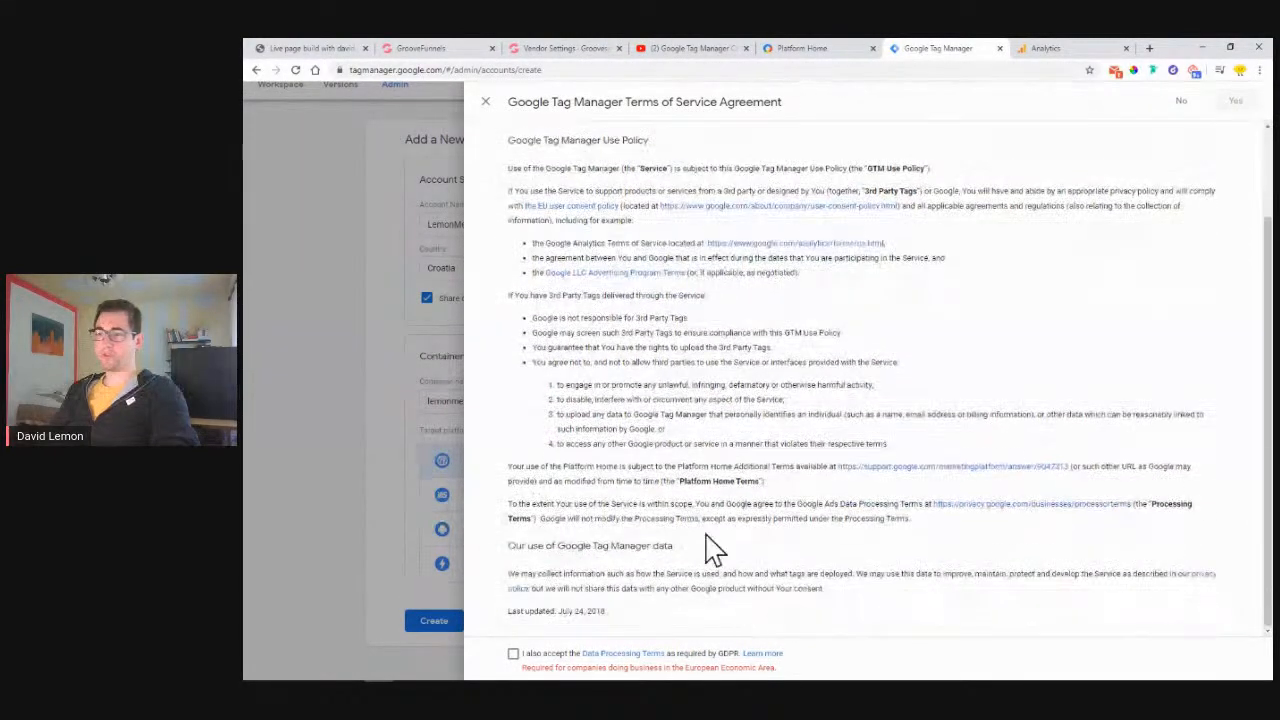
click(513, 653)
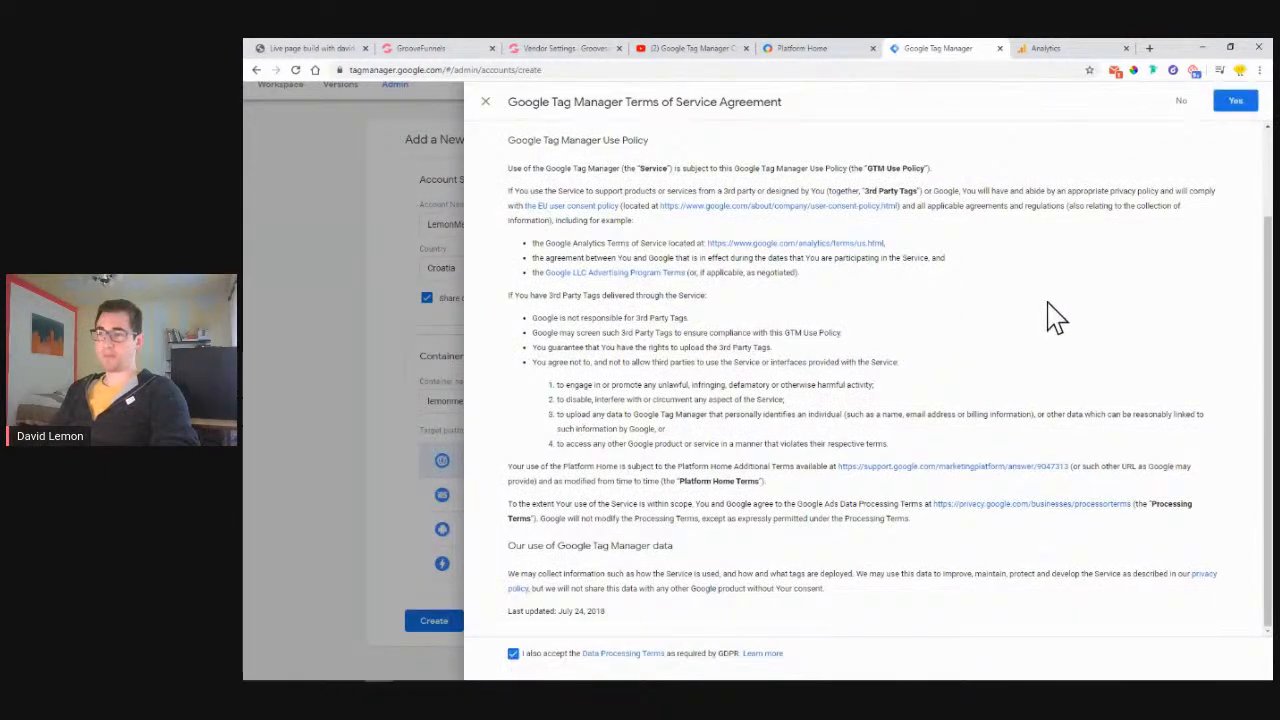
scroll(1177, 306, up, 2)
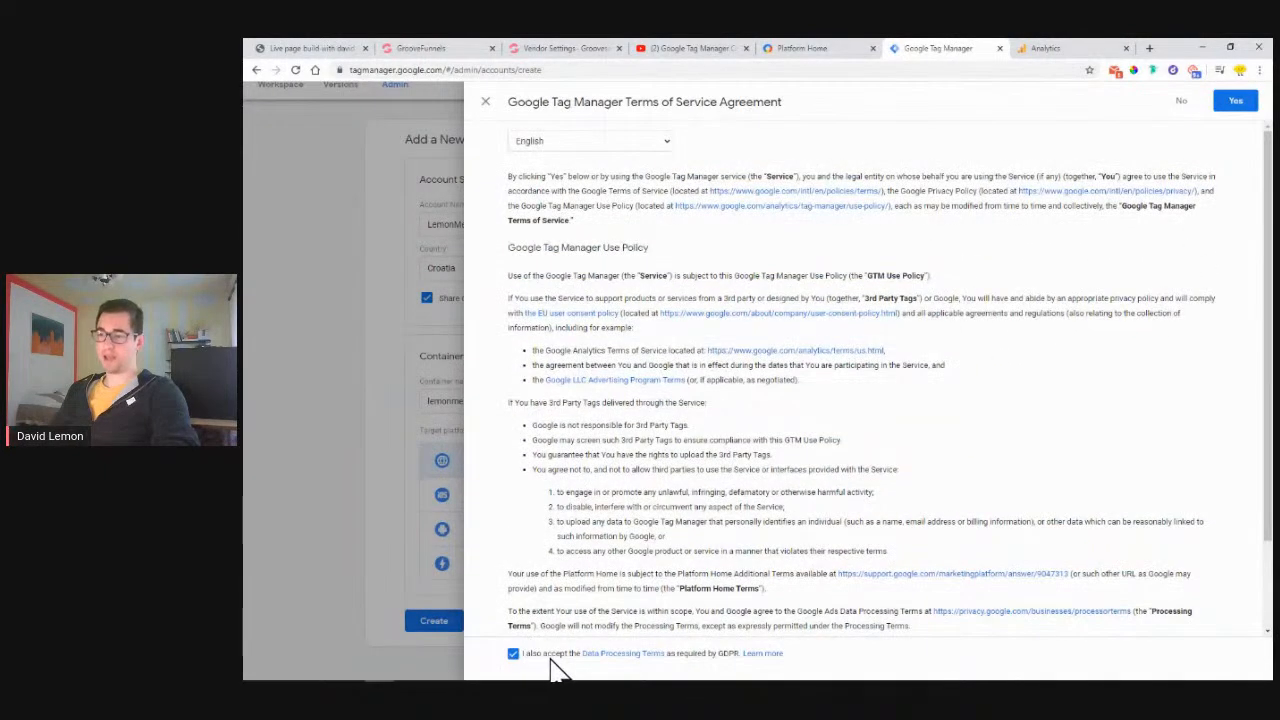
click(1240, 103)
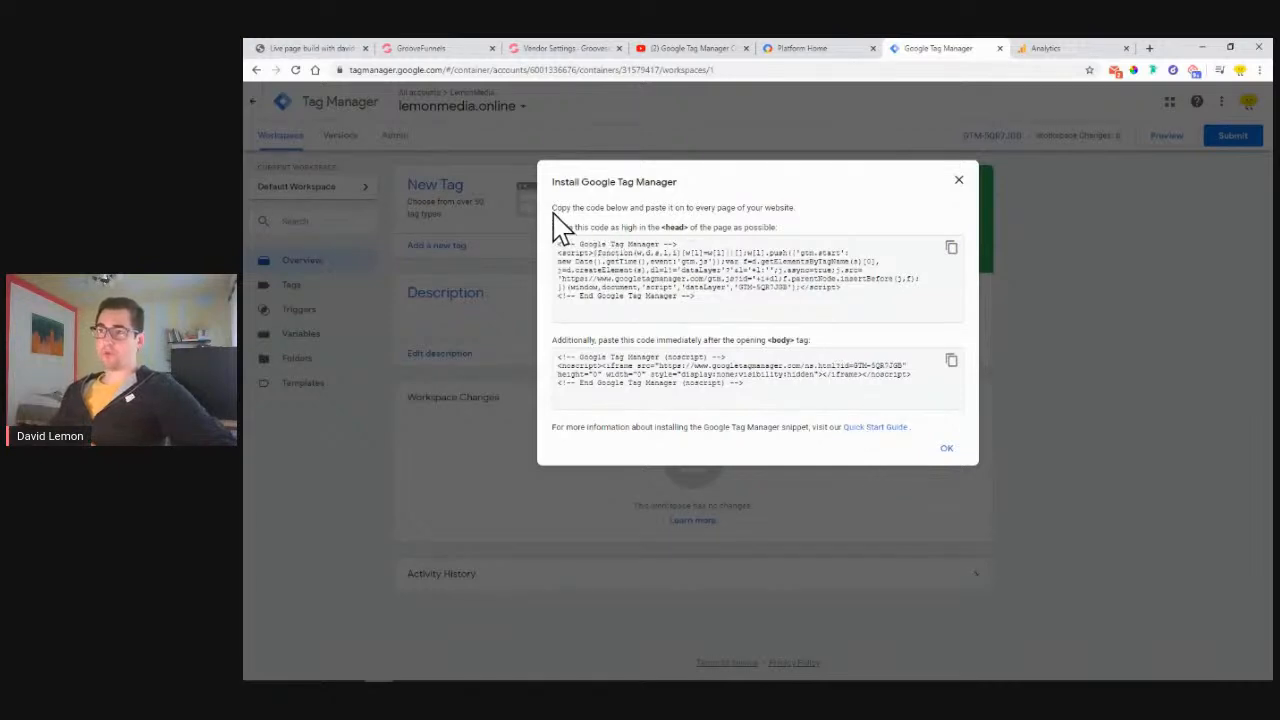
Copy the Tag Manager head snippet, switch to the GrooveFunnels page builder, and open its site-wide settings
drag(553, 212, 785, 214)
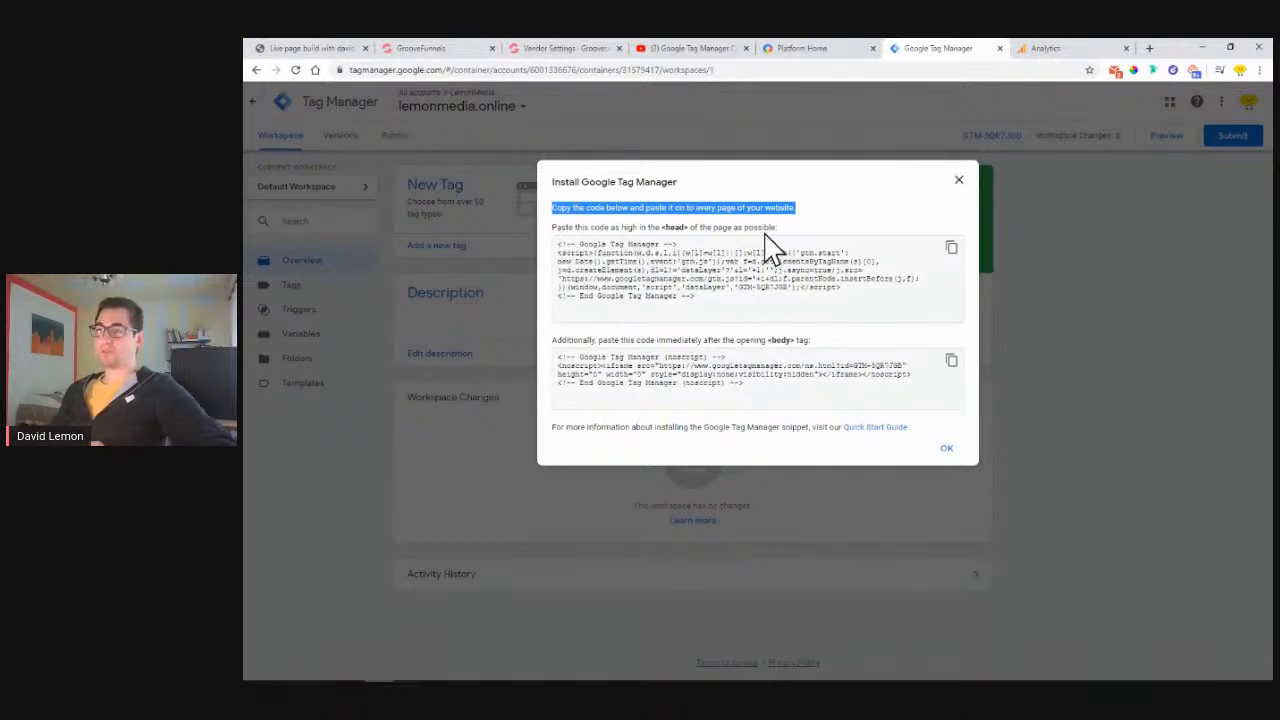
click(950, 250)
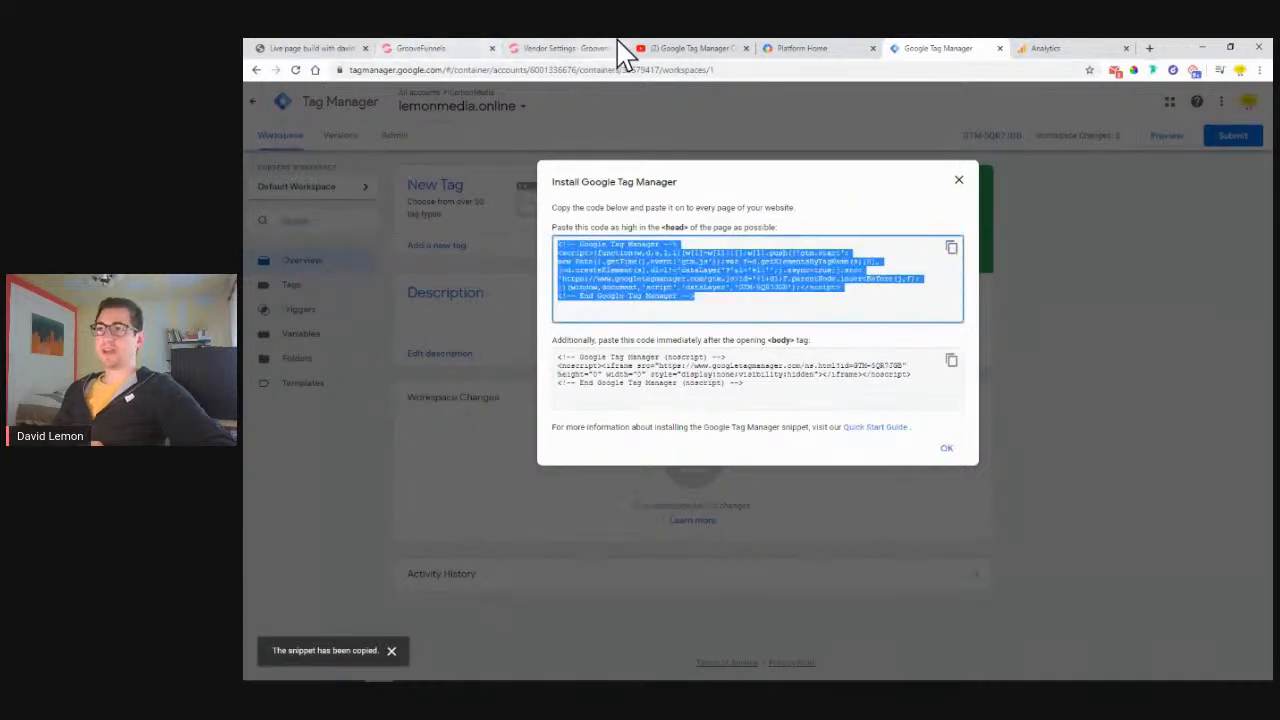
click(440, 48)
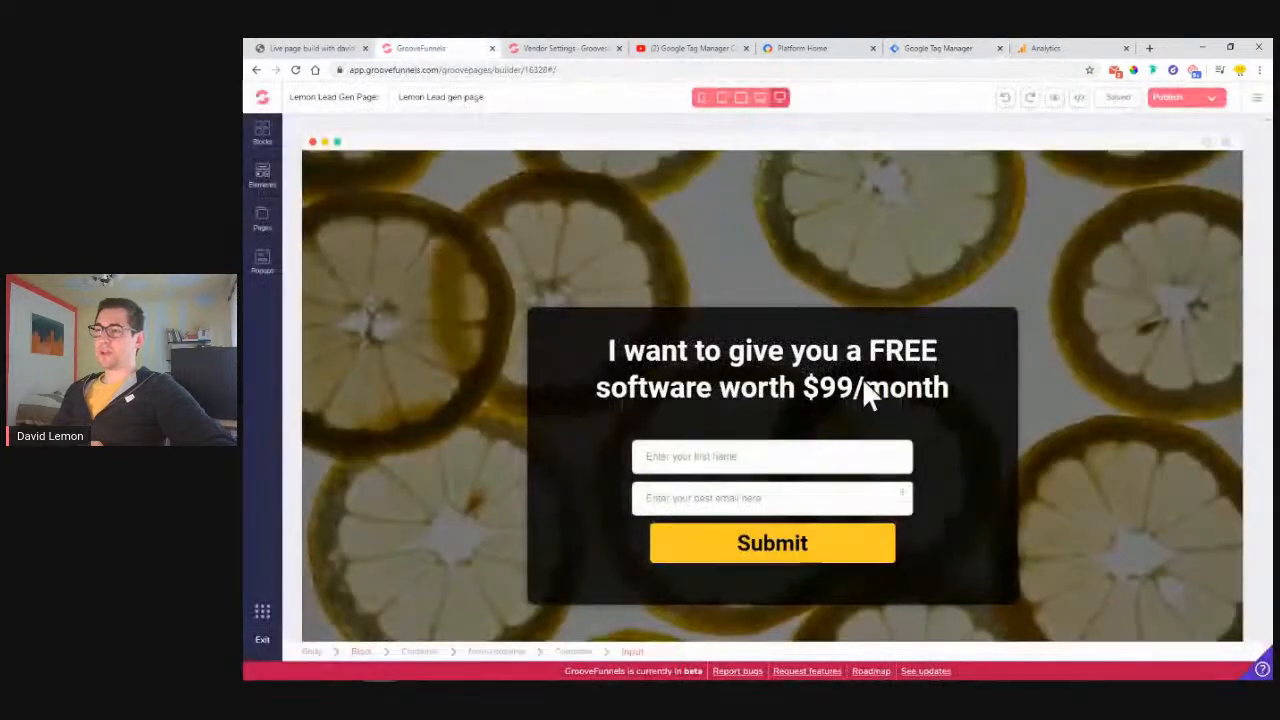
click(708, 280)
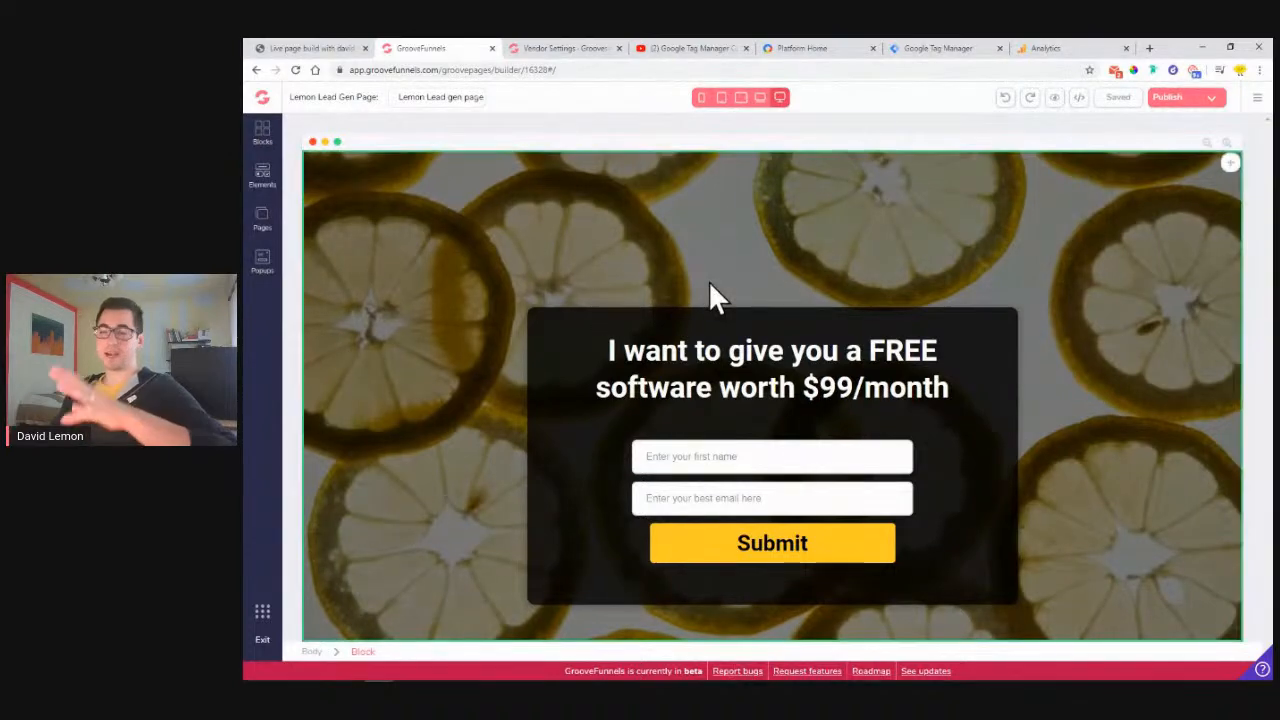
click(1257, 98)
click(1160, 148)
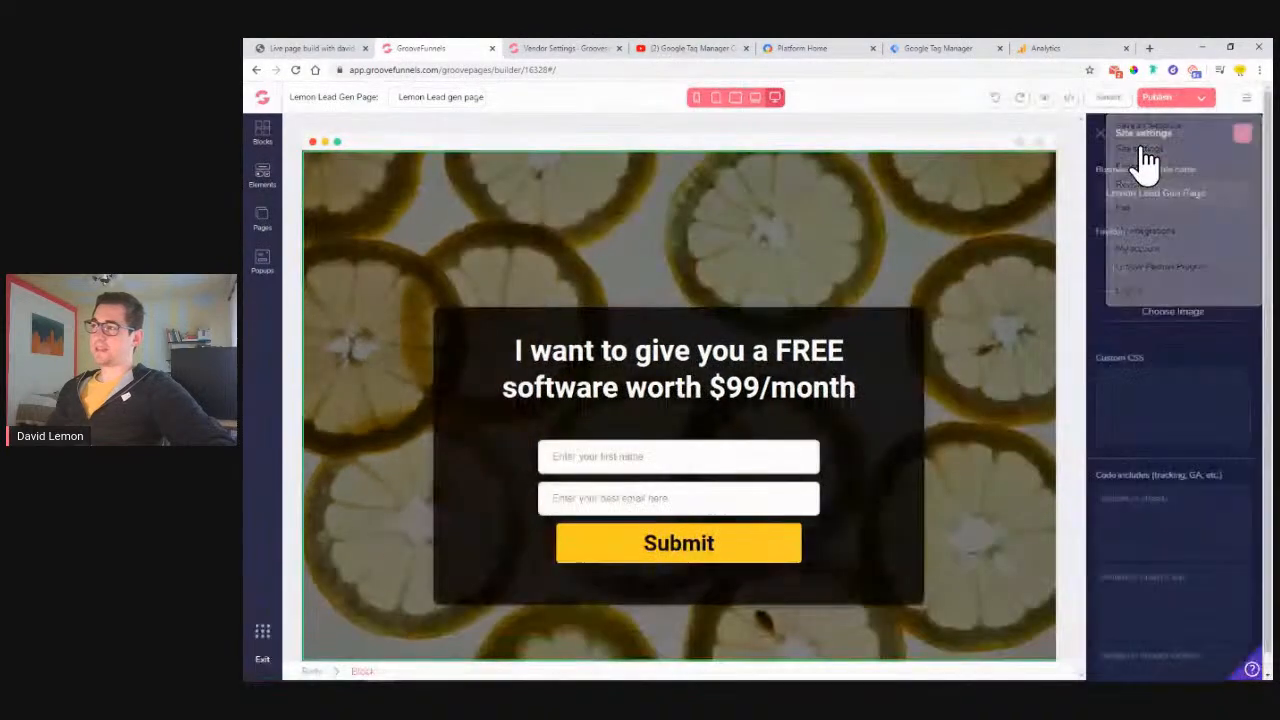
Paste the Tag Manager snippet into the head code includes of the site settings and apply the change
click(1139, 507)
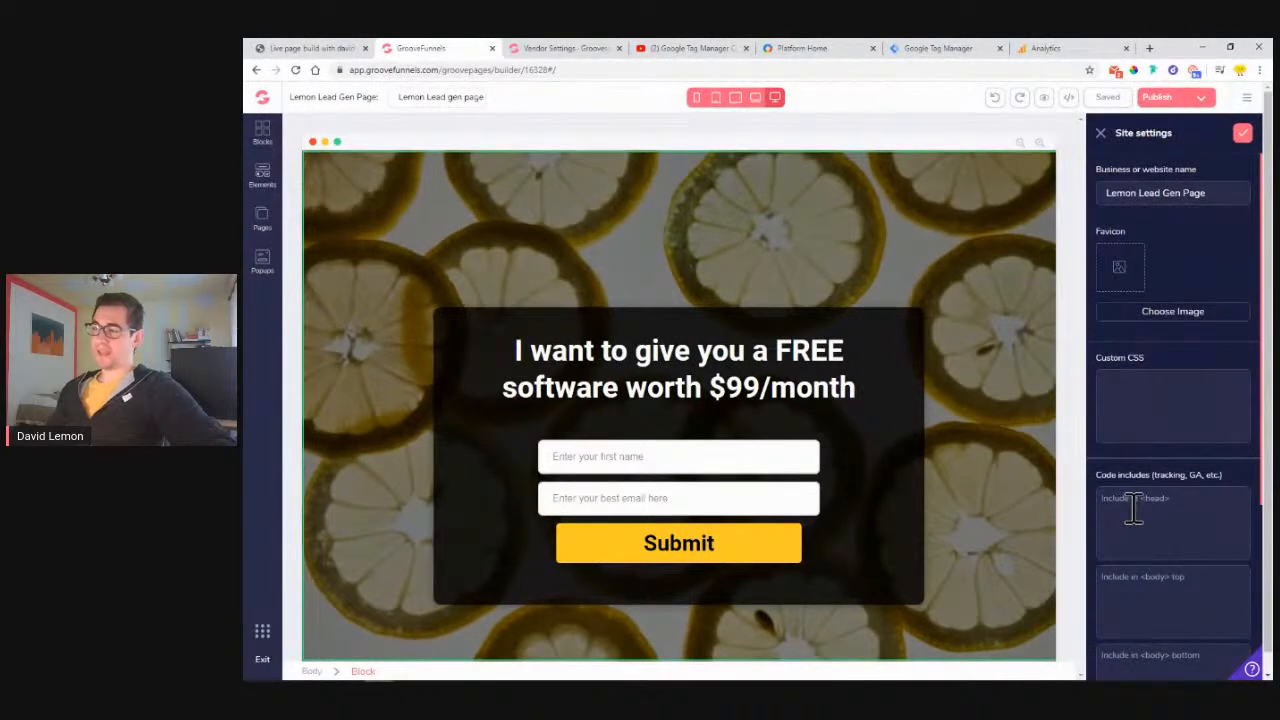
right_click(1133, 510)
click(1211, 400)
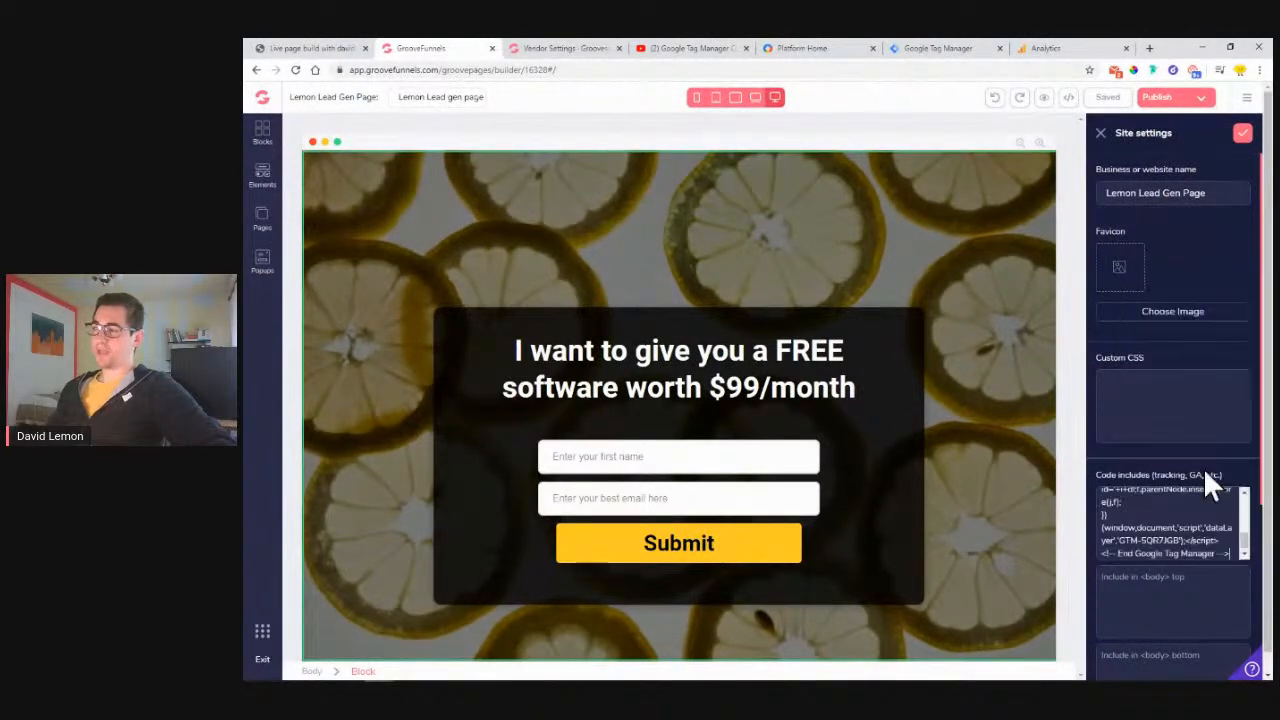
scroll(1184, 536, down, 1)
click(1245, 138)
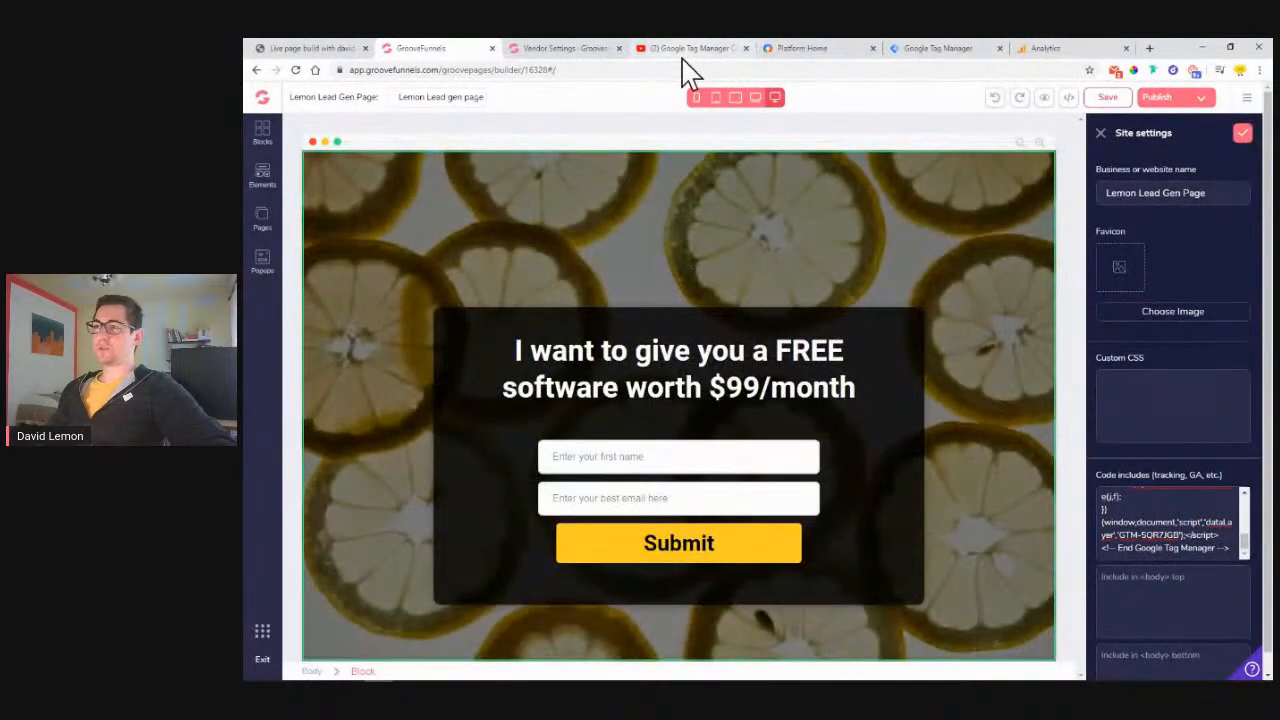
Switch back to Google Tag Manager and copy the noscript snippet intended for just after the opening body tag
click(962, 50)
drag(555, 342, 806, 356)
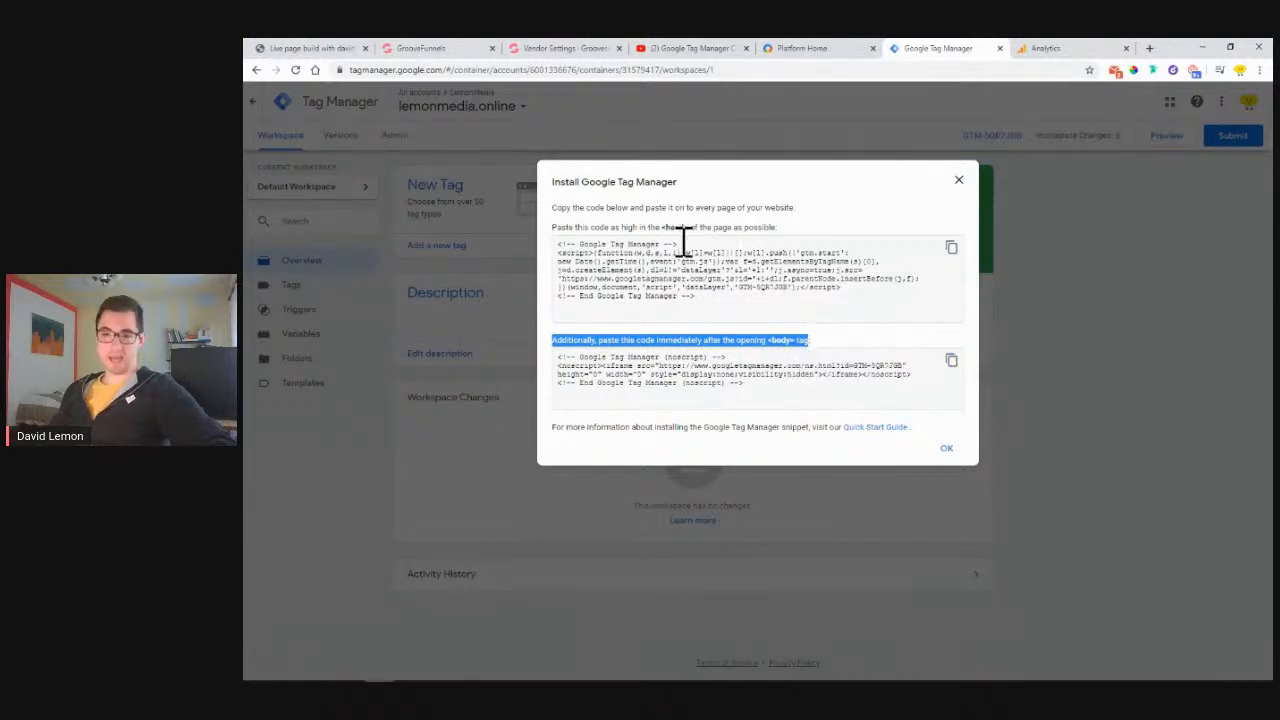
click(951, 362)
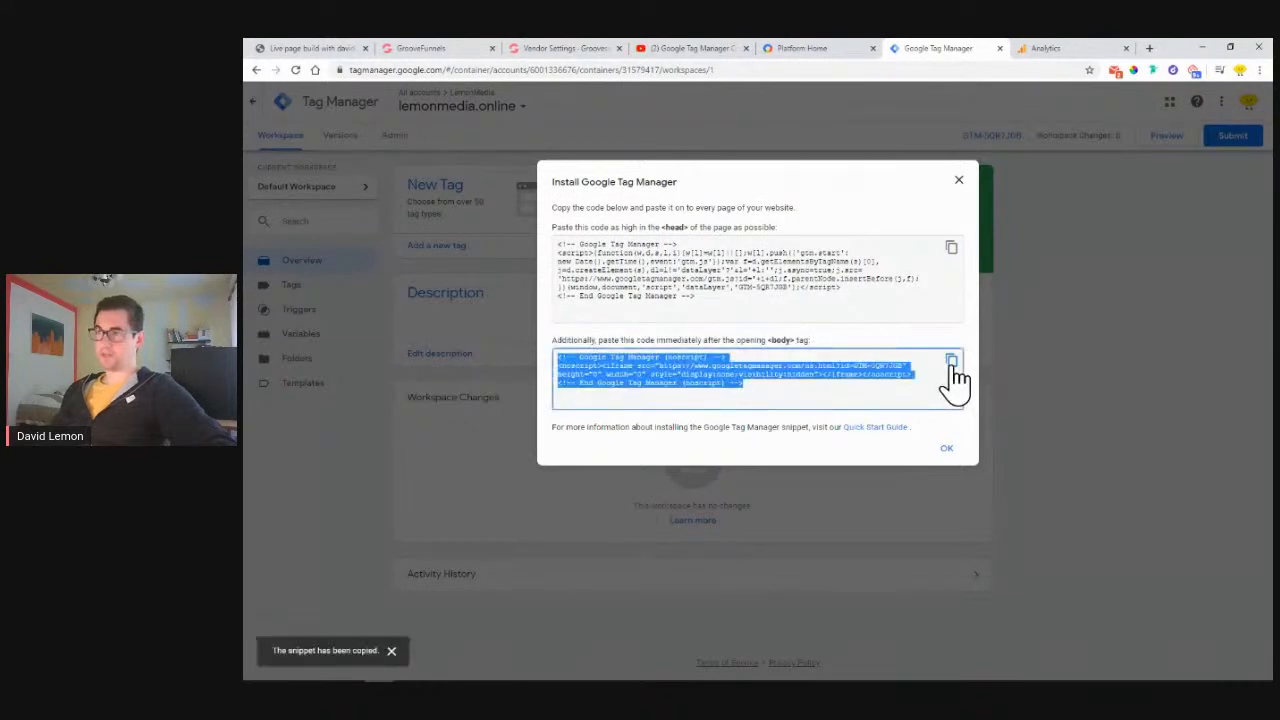
Return to the GrooveFunnels page builder and paste the noscript snippet into the body-top code includes of the site settings
click(563, 49)
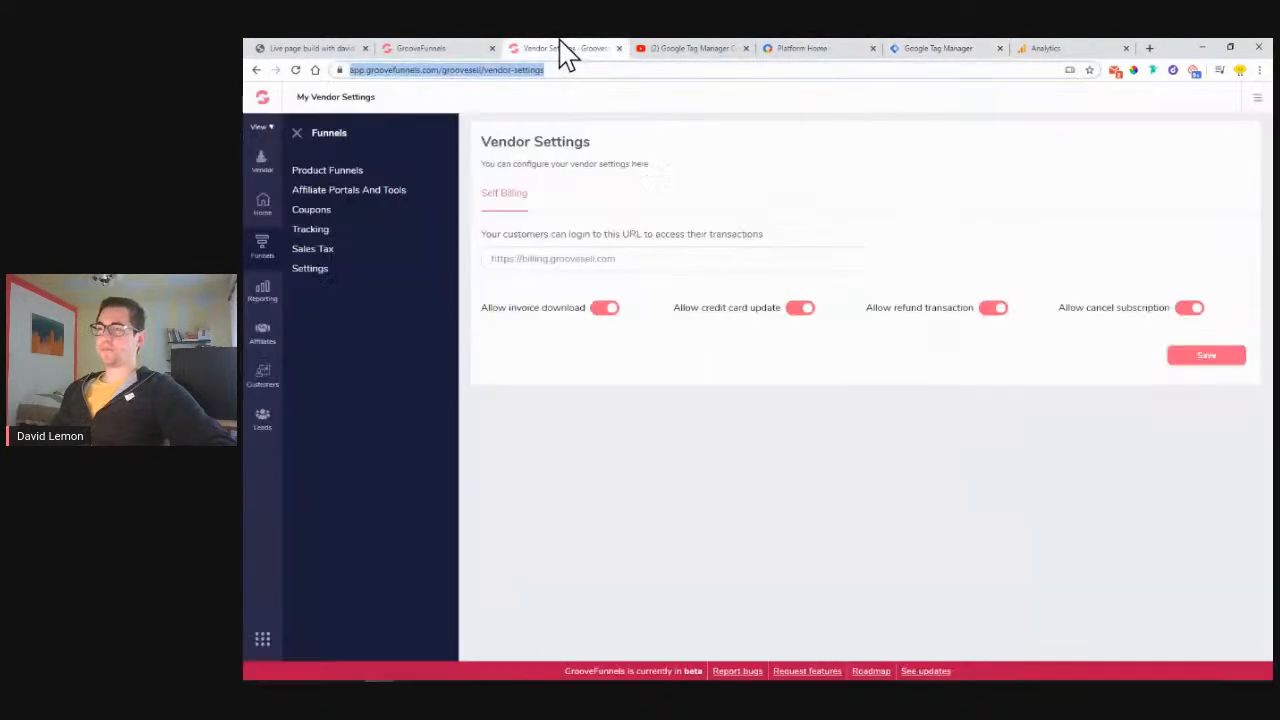
click(470, 50)
scroll(1165, 480, down, 3)
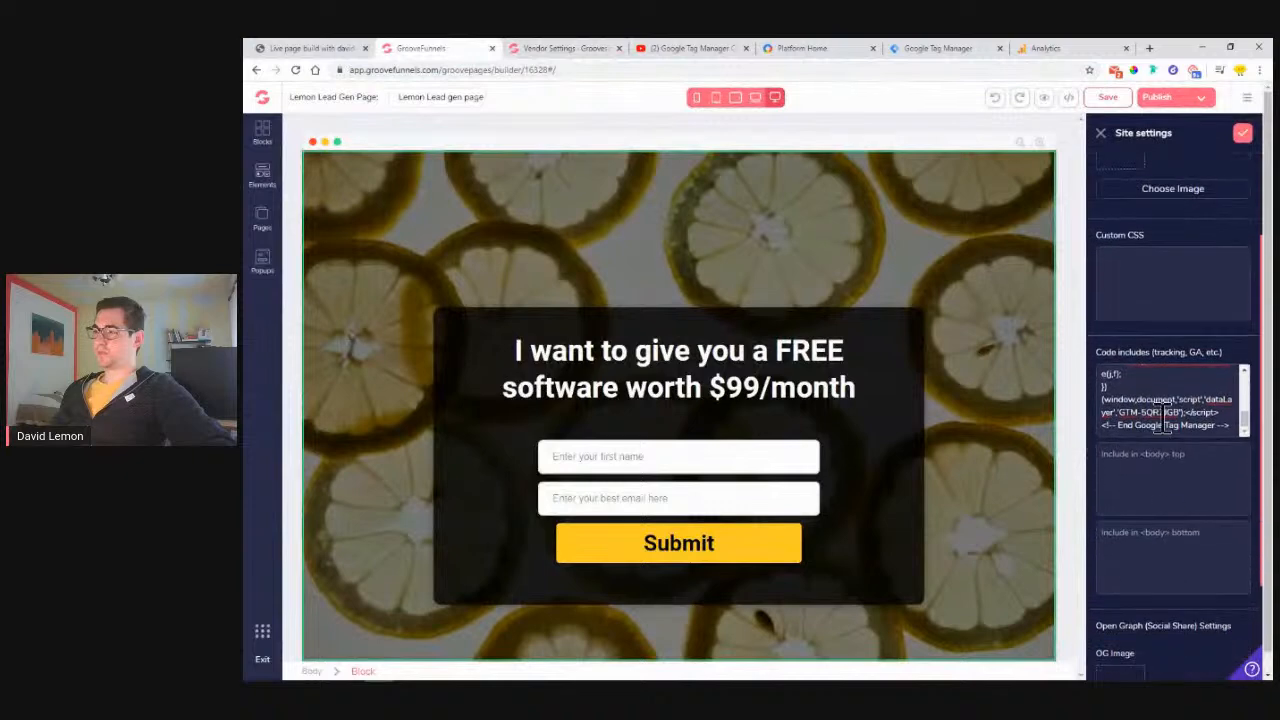
right_click(1125, 477)
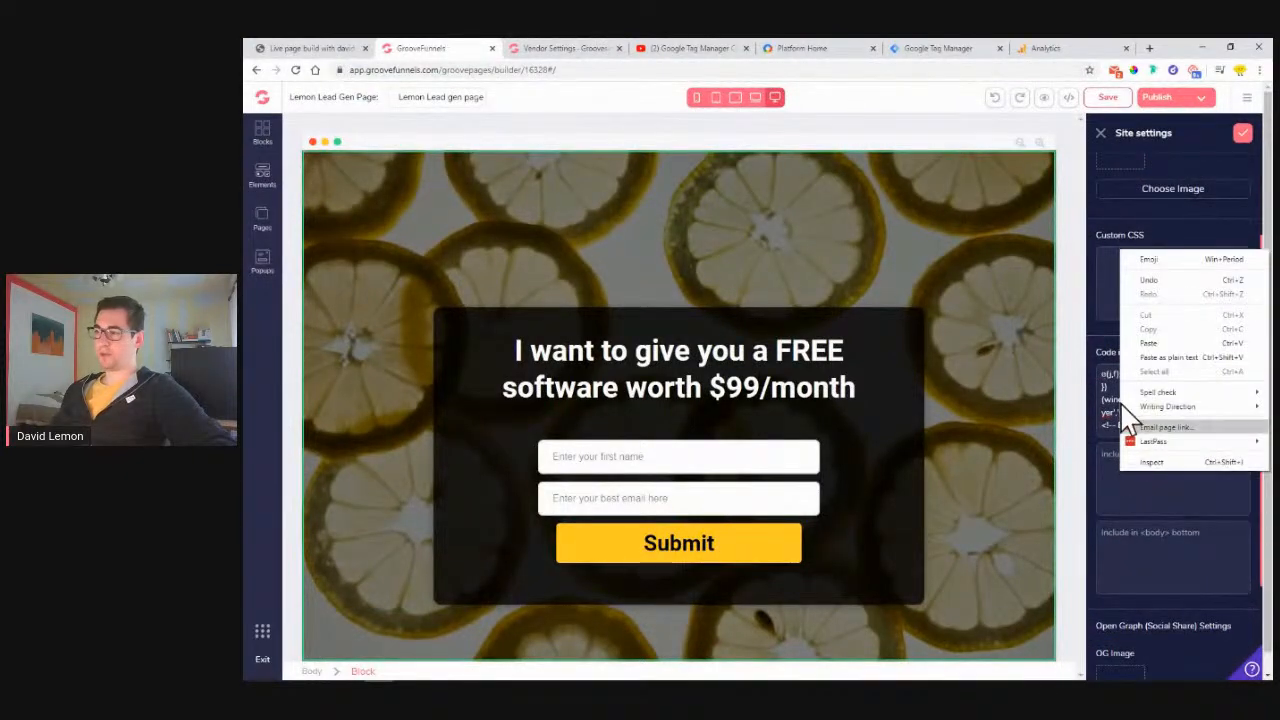
click(1143, 363)
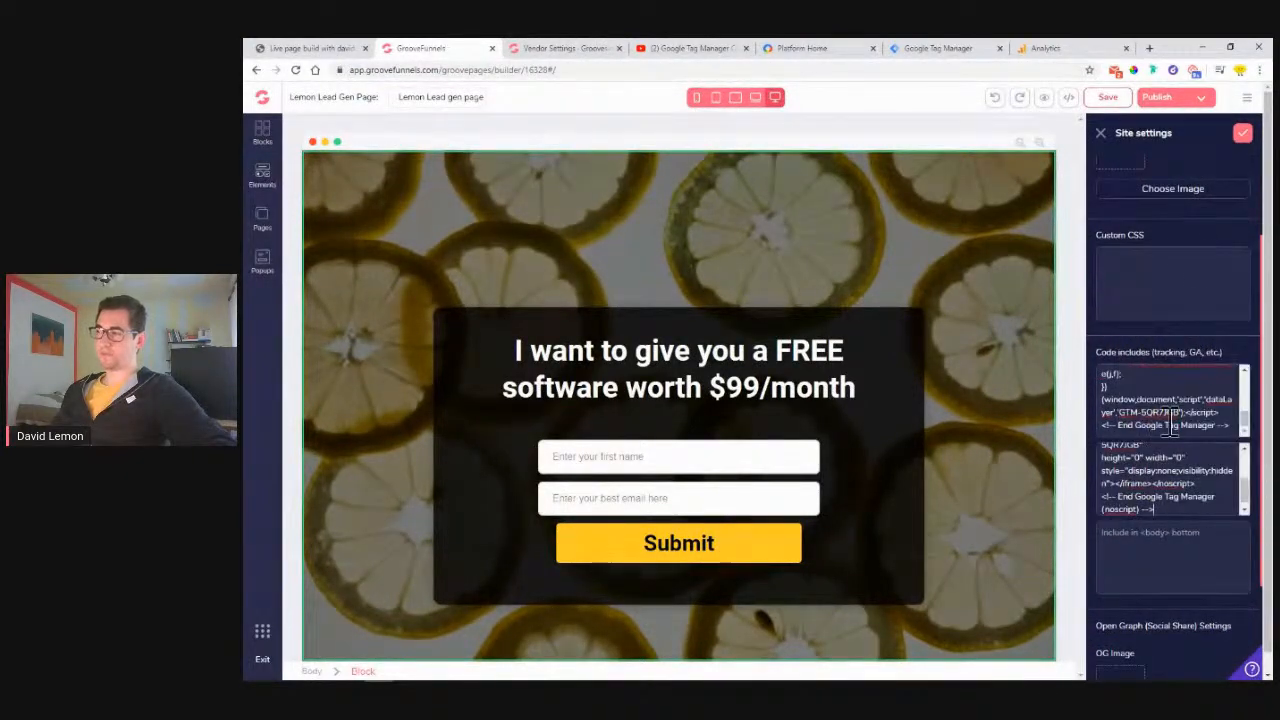
Apply the site settings with both Tag Manager snippets and save the page
click(1243, 134)
click(1108, 100)
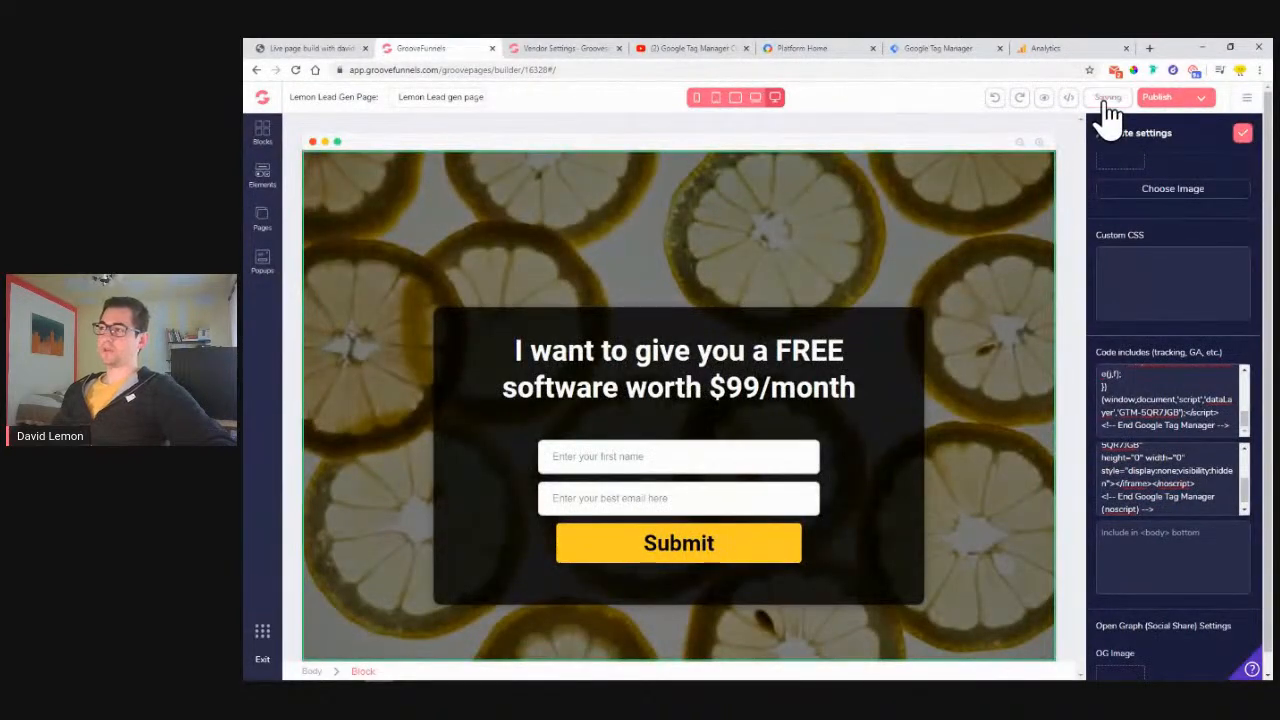
Switch to Google Tag Manager, dismiss the installation instructions and start a new tag in the lemonmedia.online workspace
click(943, 49)
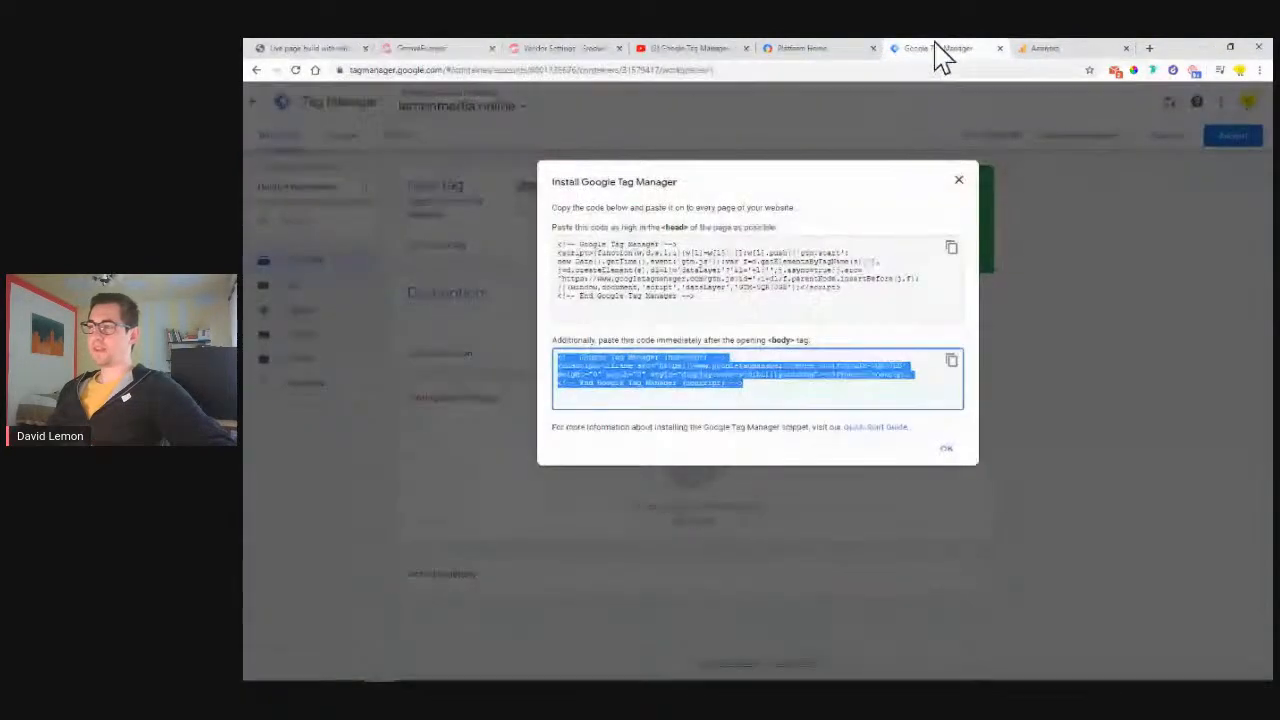
click(959, 183)
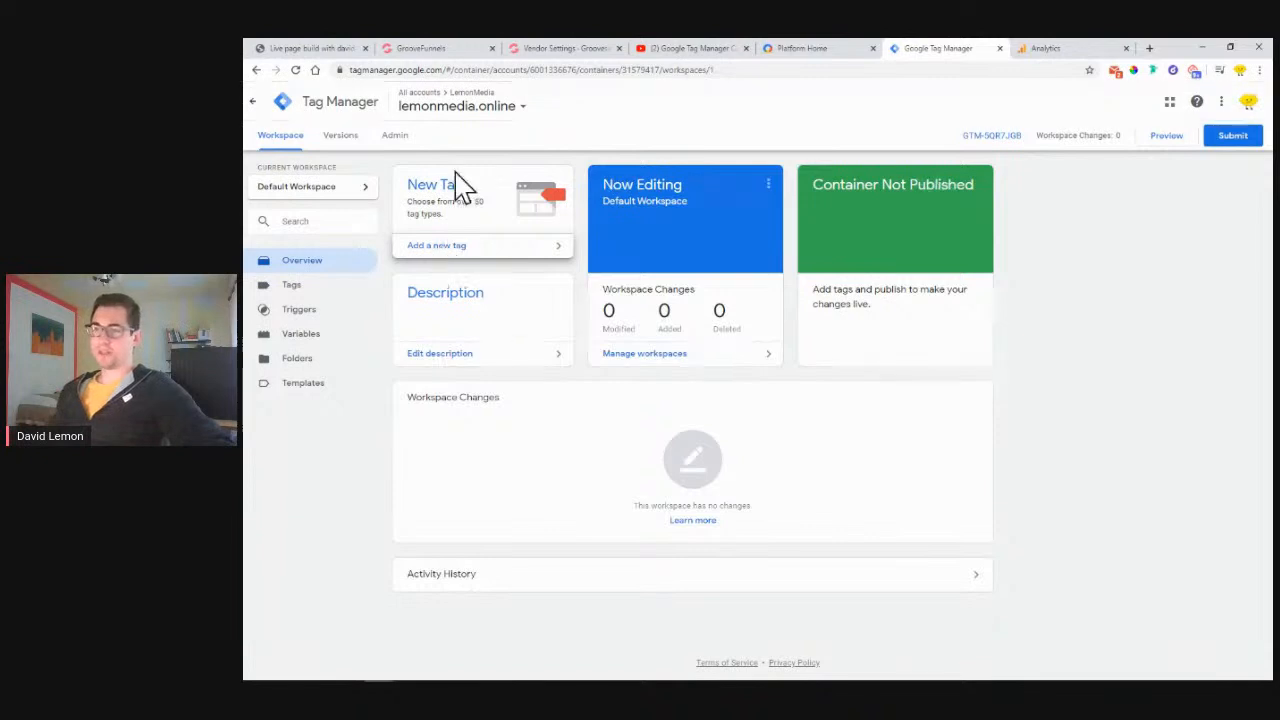
click(442, 248)
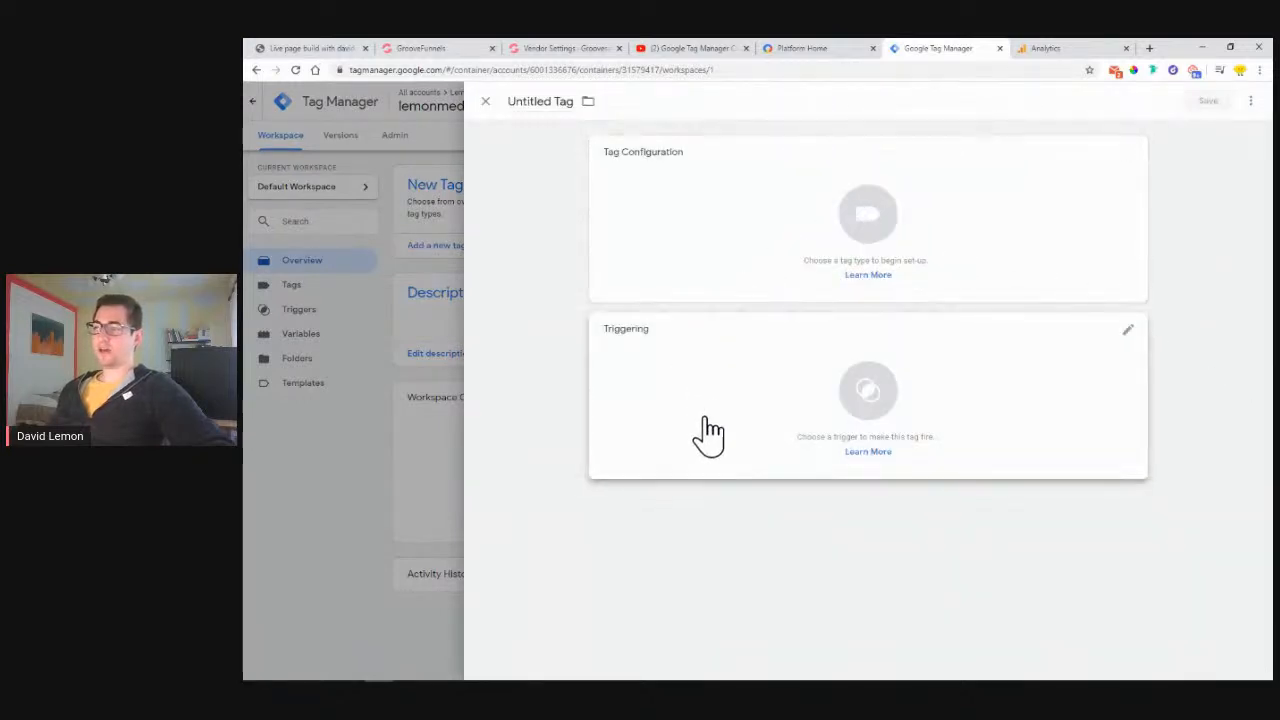
Examine the tag types available for the new tag, including the third-party ones, without choosing any
click(745, 210)
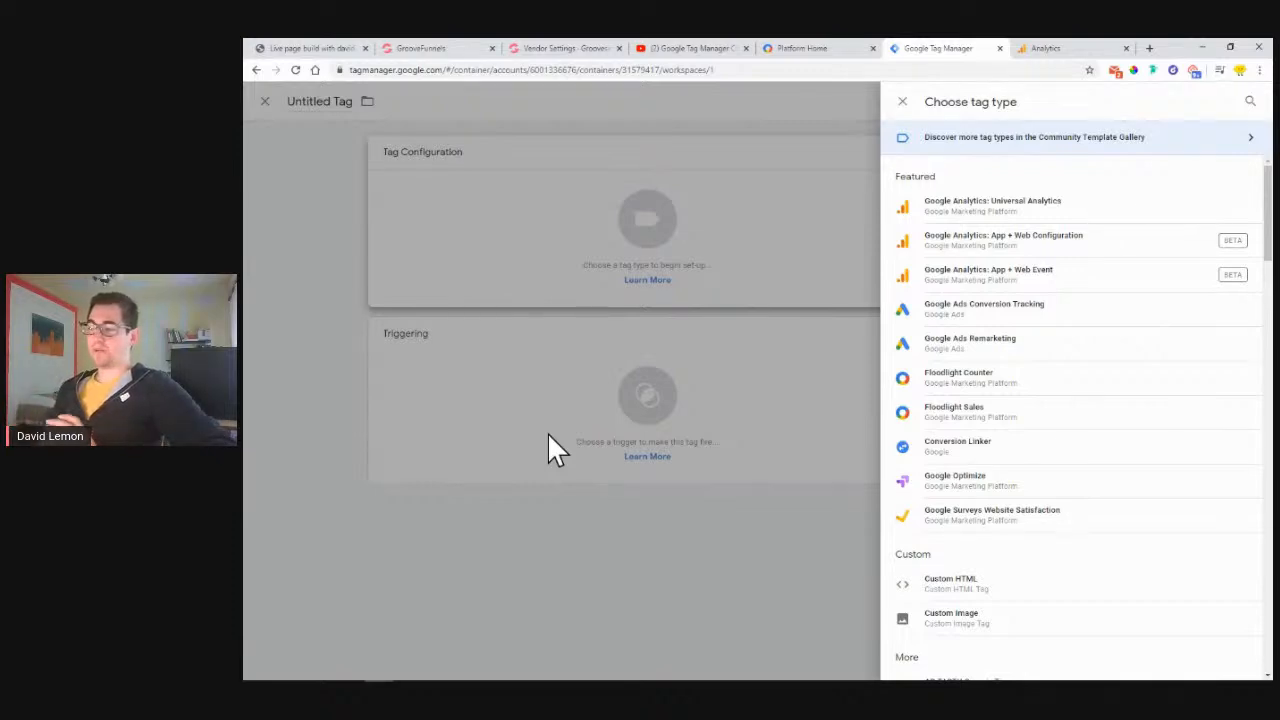
scroll(1015, 255, down, 4)
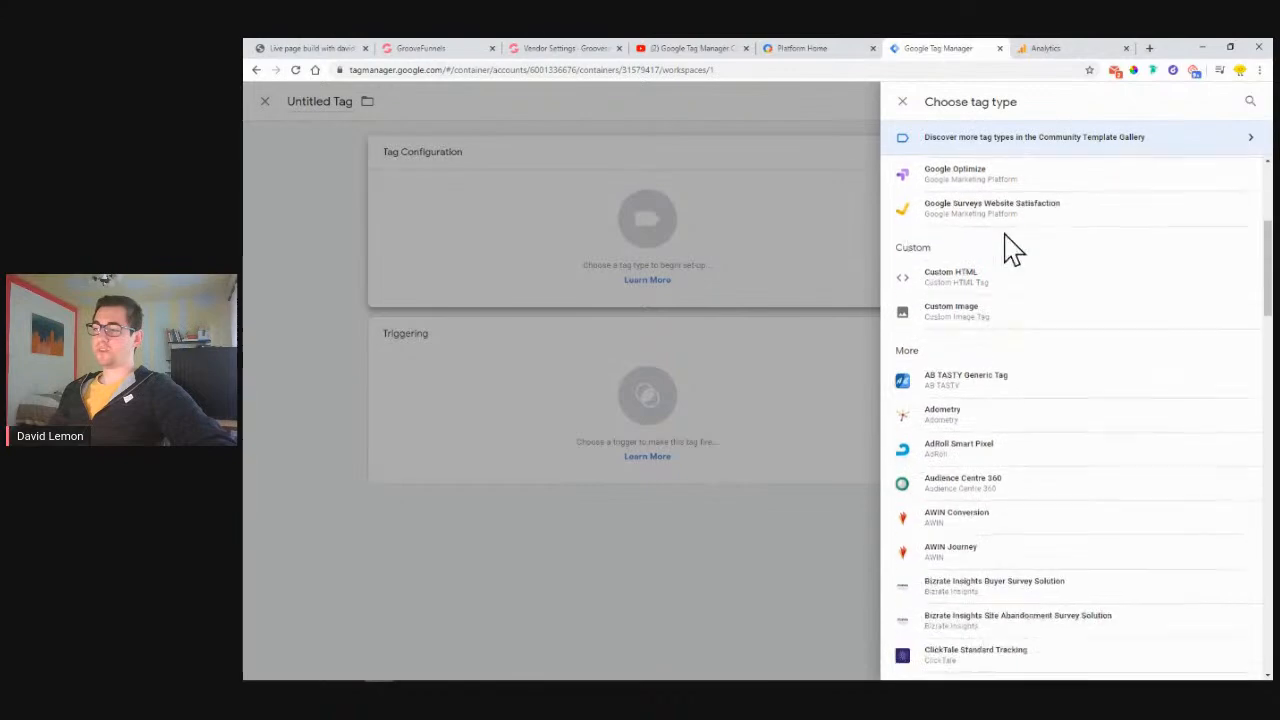
scroll(1013, 250, down, 10)
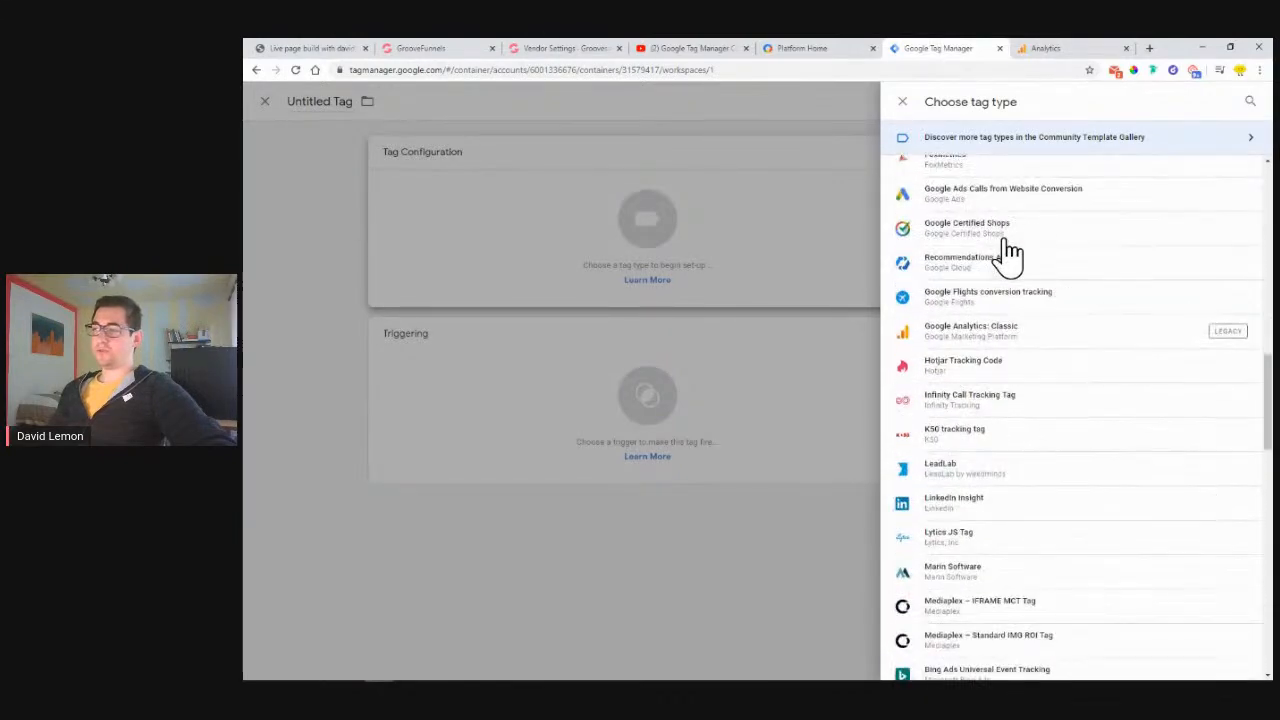
scroll(1065, 240, down, 5)
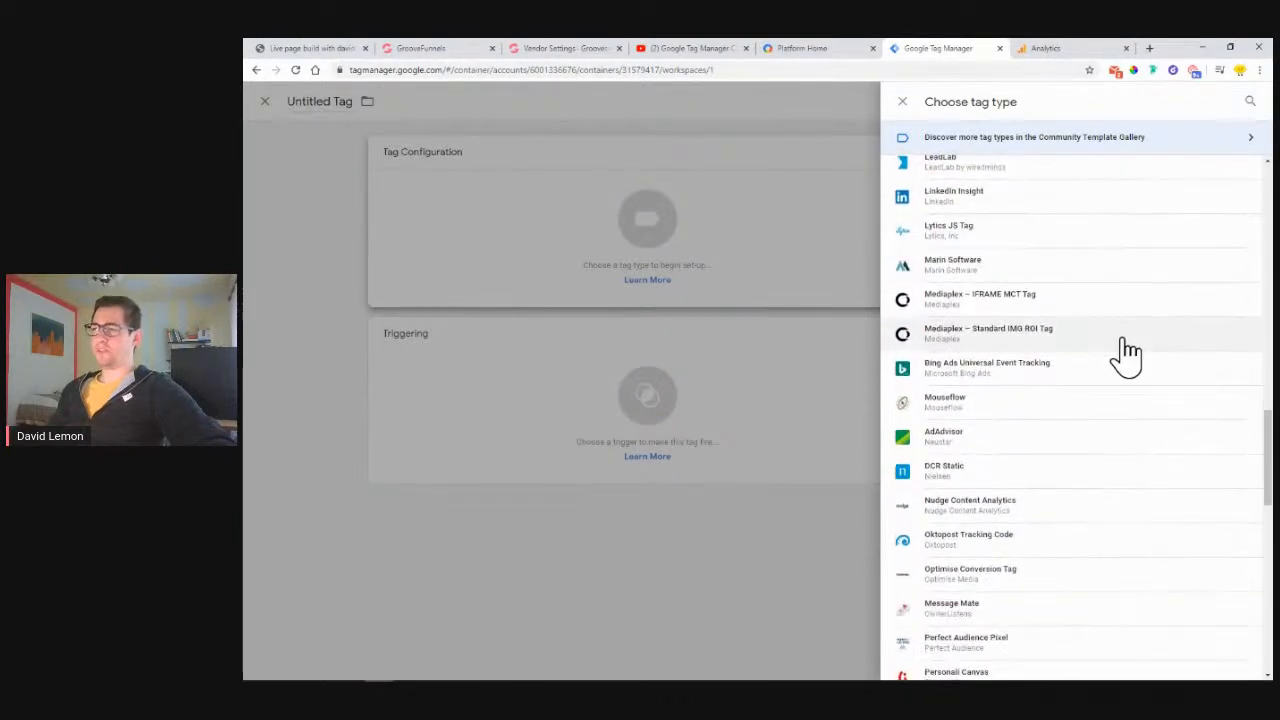
scroll(1066, 323, down, 3)
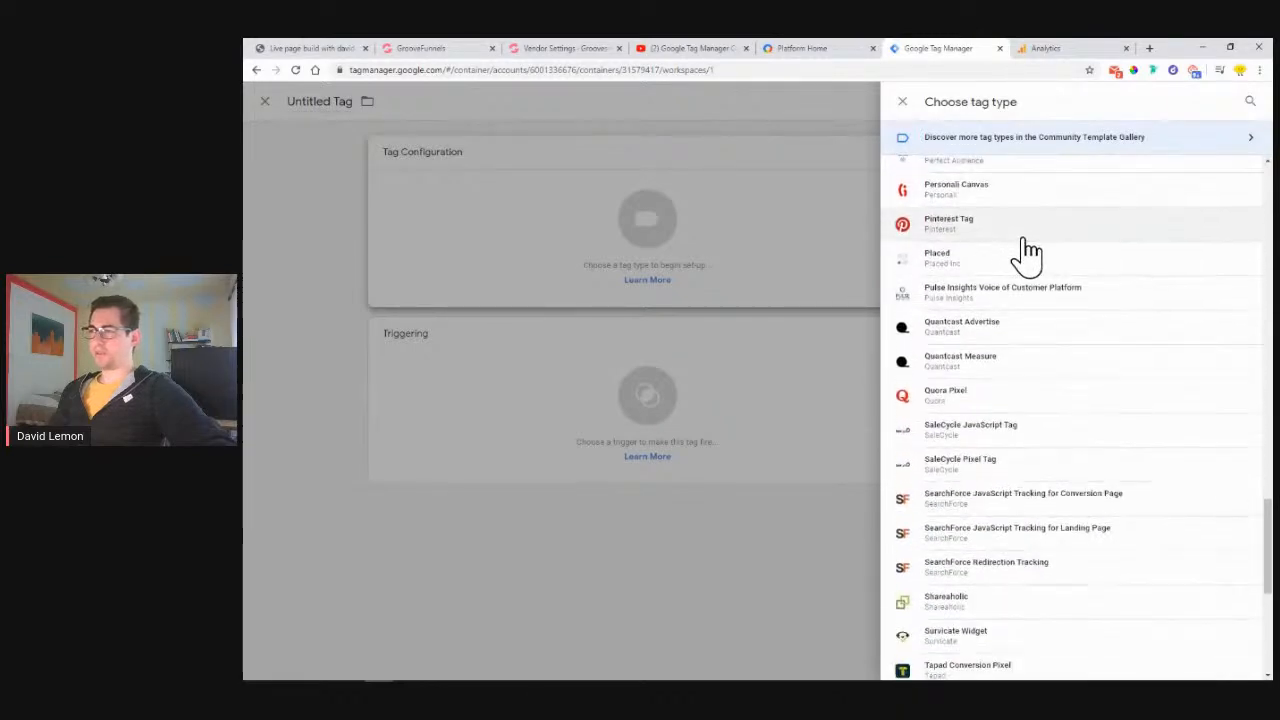
scroll(1110, 373, up, 4)
scroll(1057, 349, up, 1)
scroll(1023, 414, down, 2)
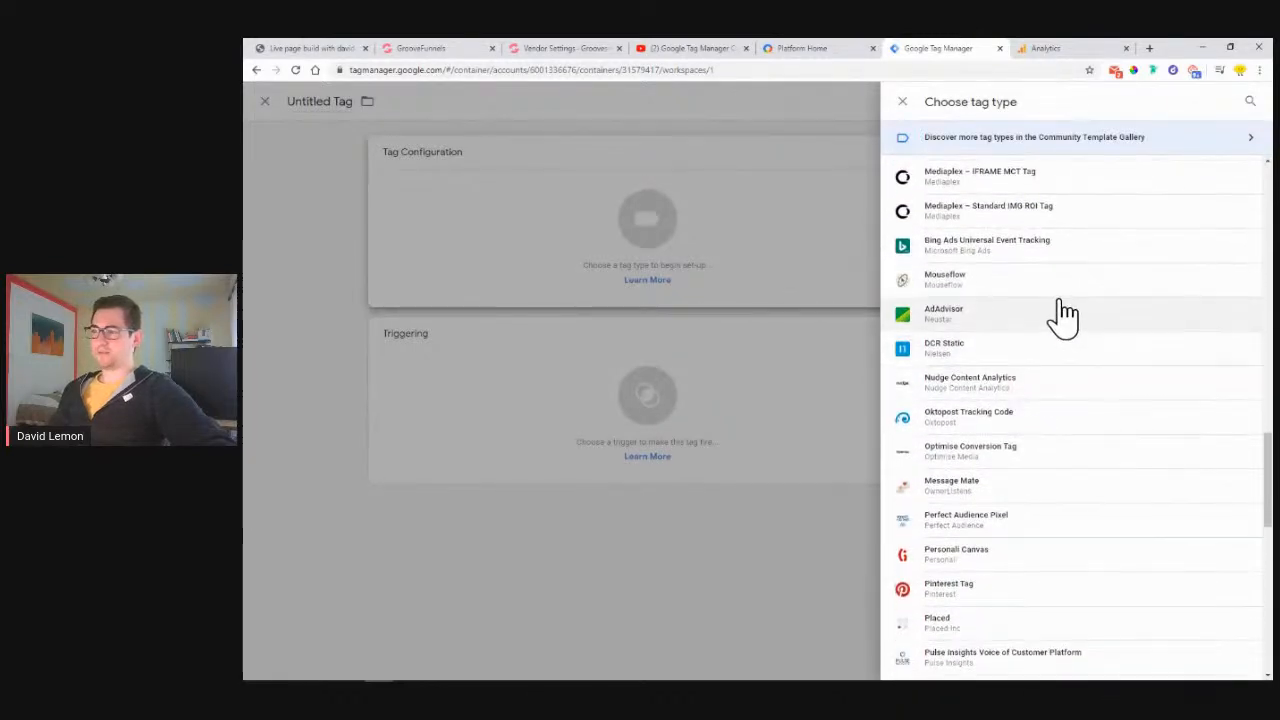
scroll(1030, 330, down, 5)
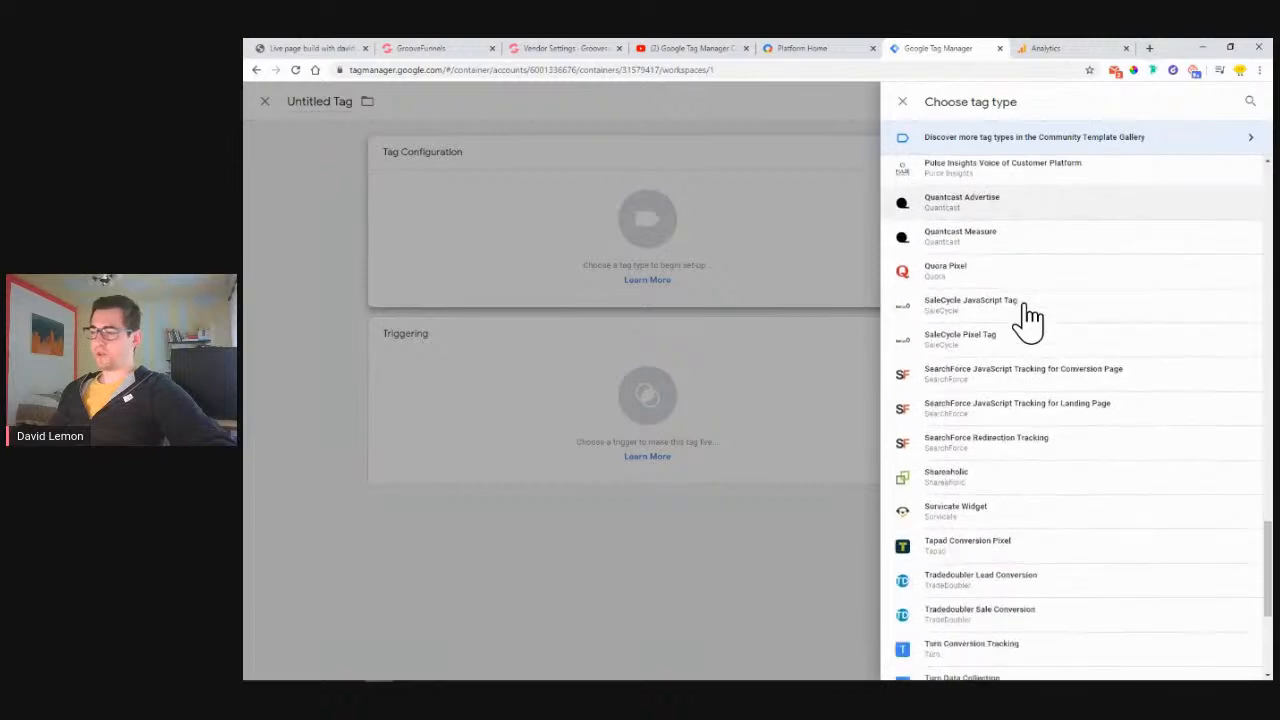
scroll(1012, 390, down, 5)
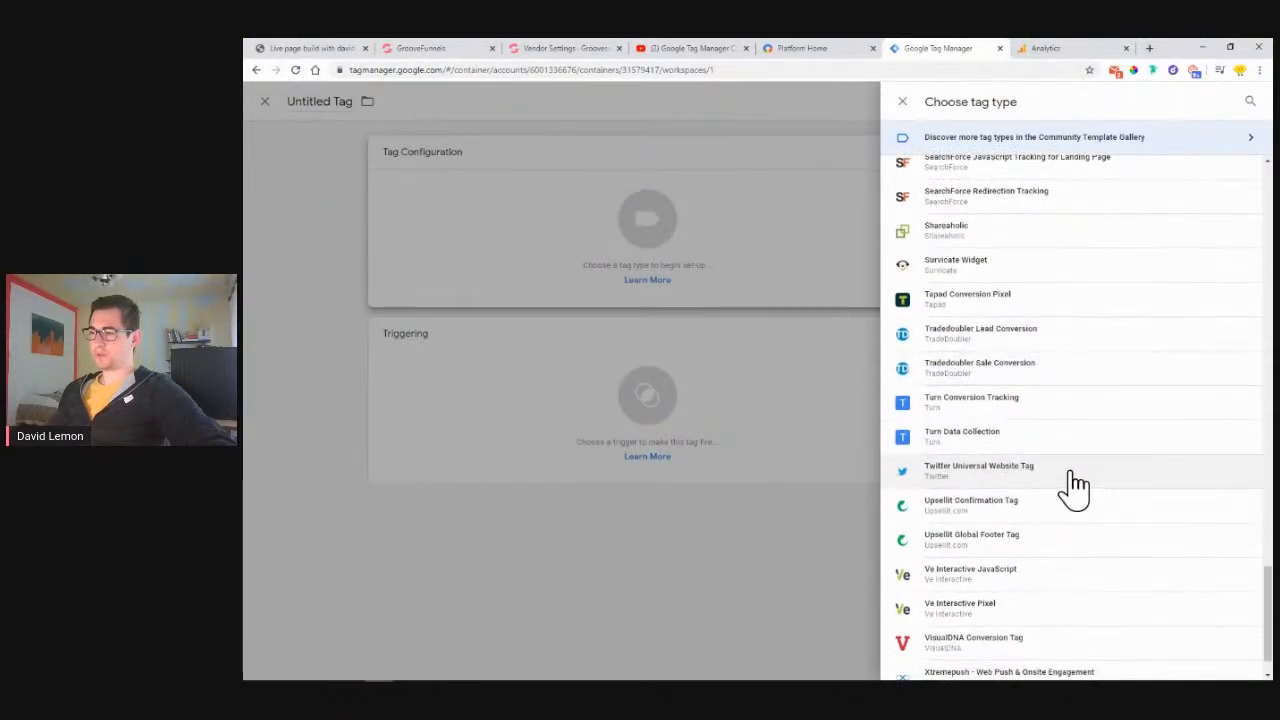
scroll(1100, 400, up, 6)
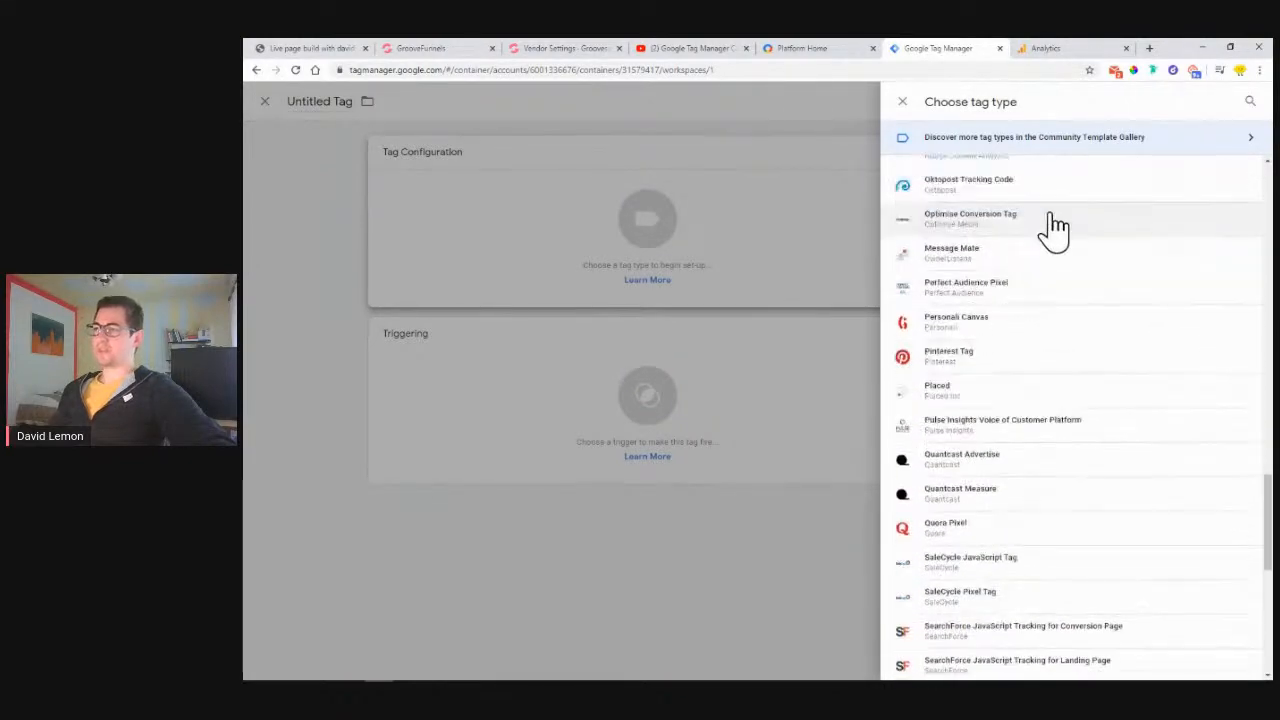
click(902, 103)
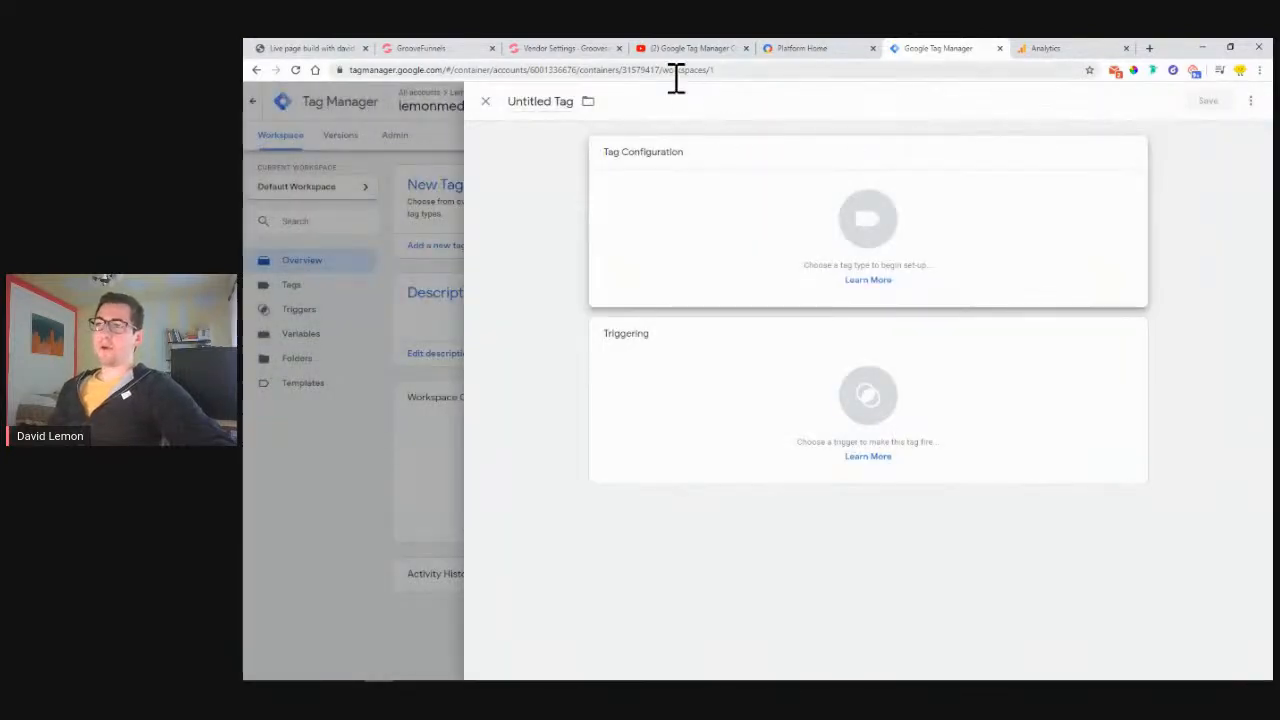
Search YouTube for "google tag manager", open the "Google Tag Manager Course: Complete Step By Step Guide To Setup" video and pause its playback
click(688, 52)
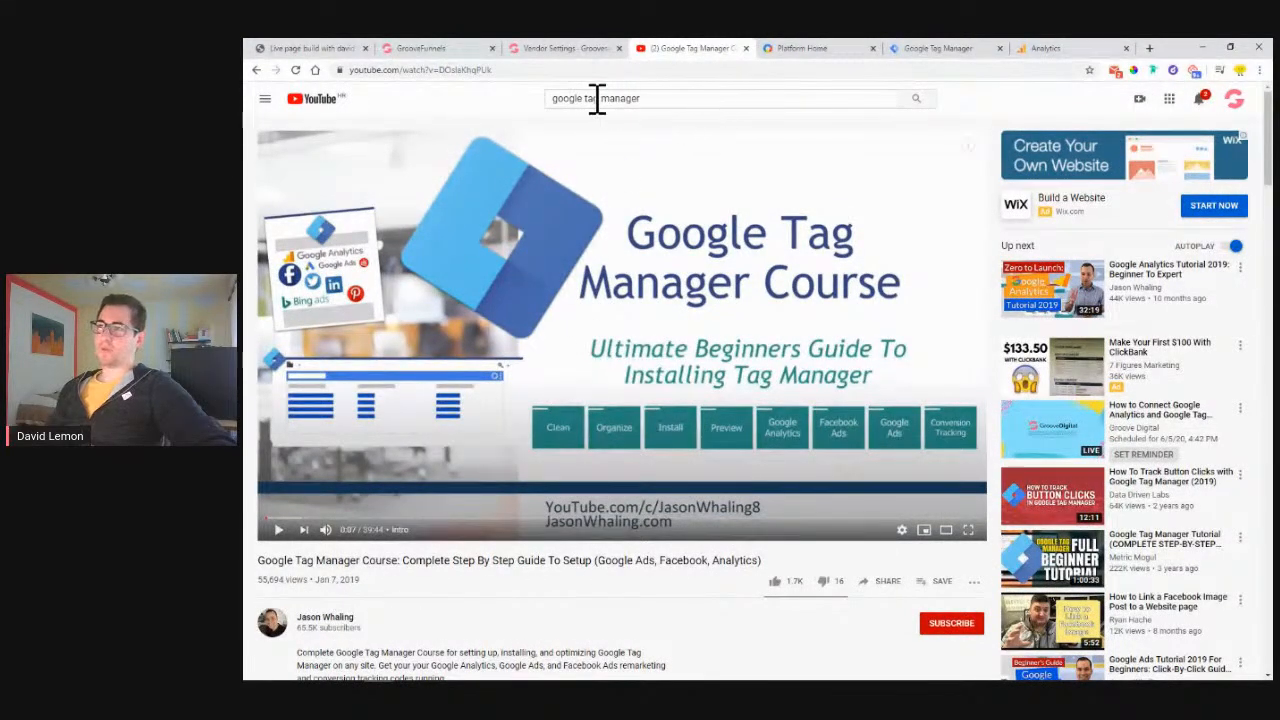
click(916, 98)
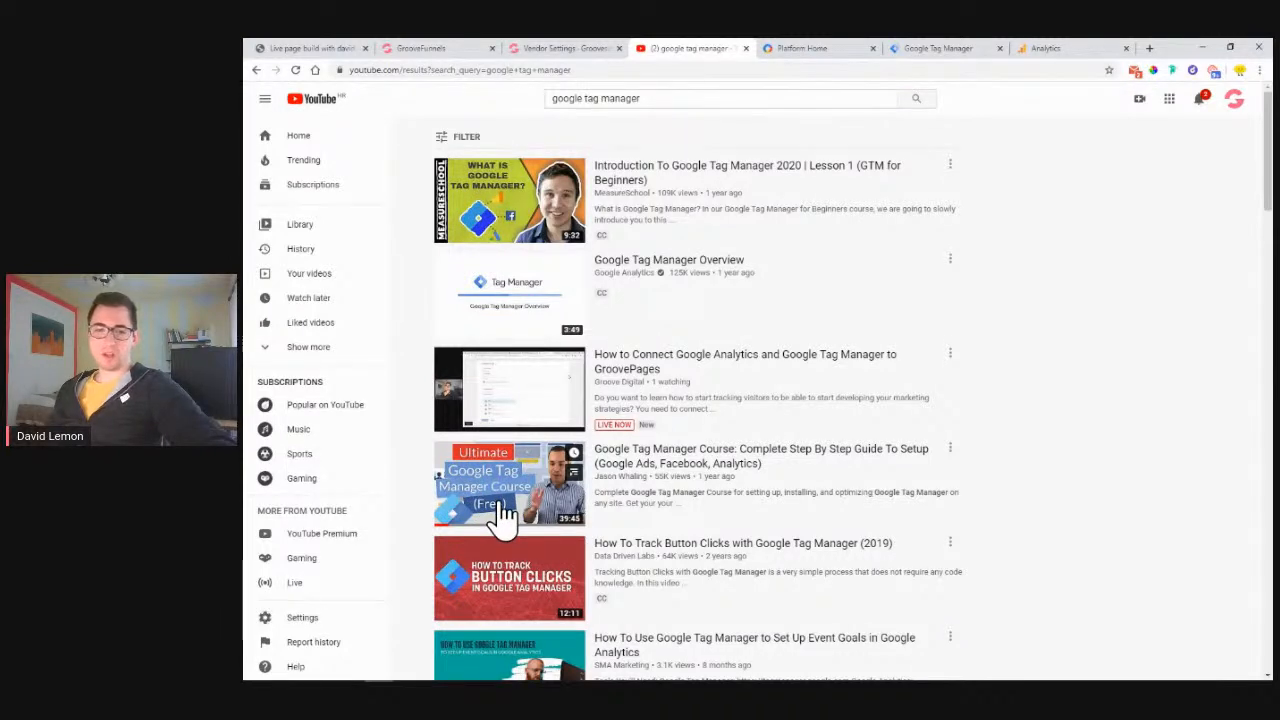
click(608, 470)
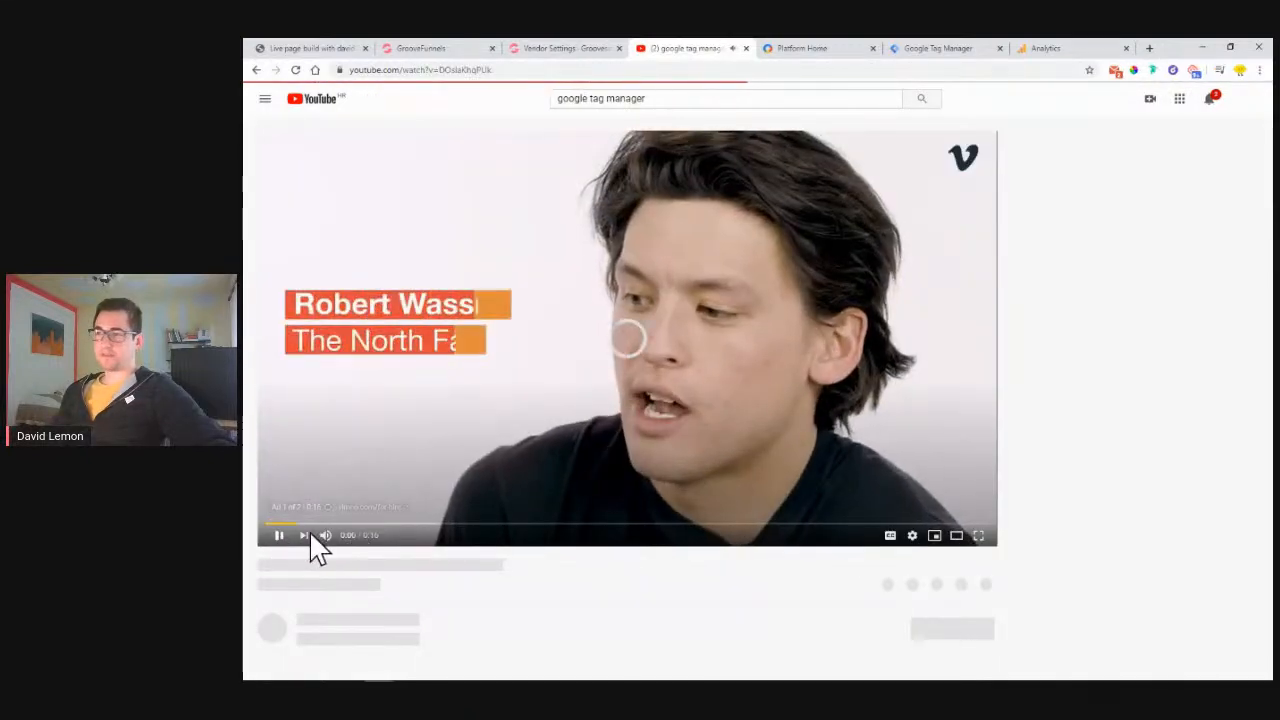
click(281, 536)
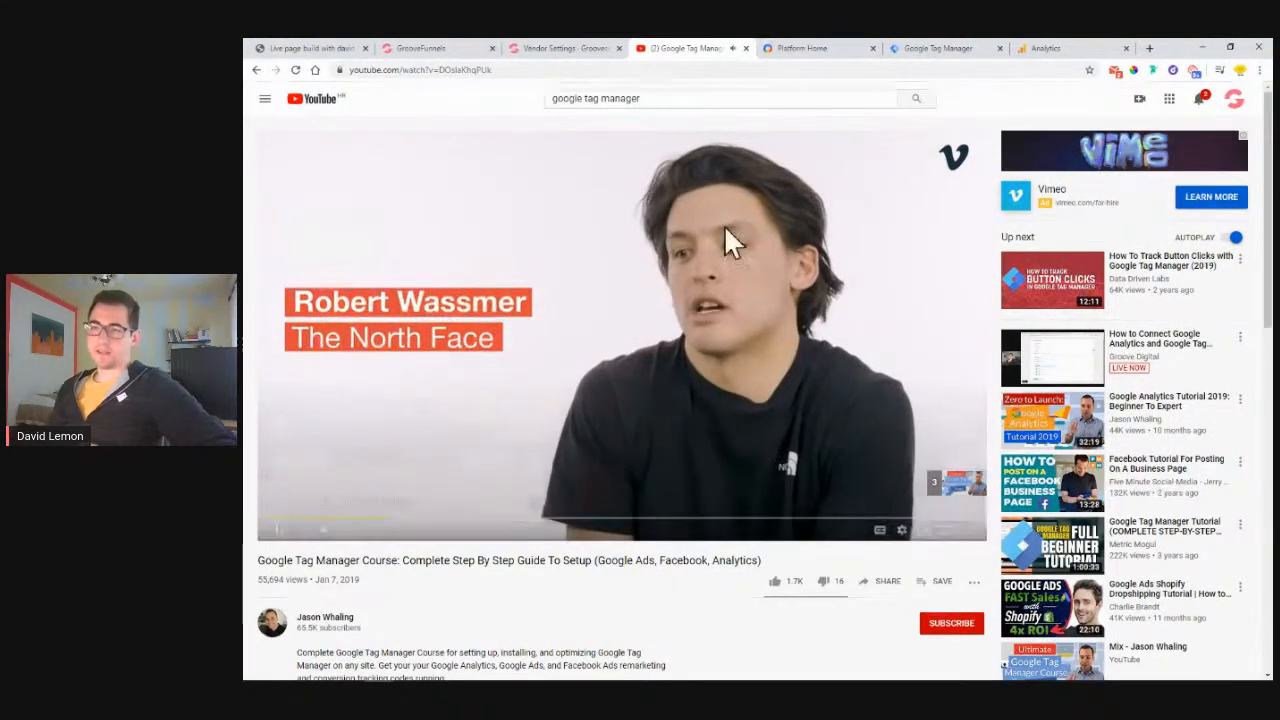
Expand the course video's description and examine its table of contents, skipping the ad along the way
scroll(337, 591, down, 3)
click(328, 512)
scroll(414, 470, down, 3)
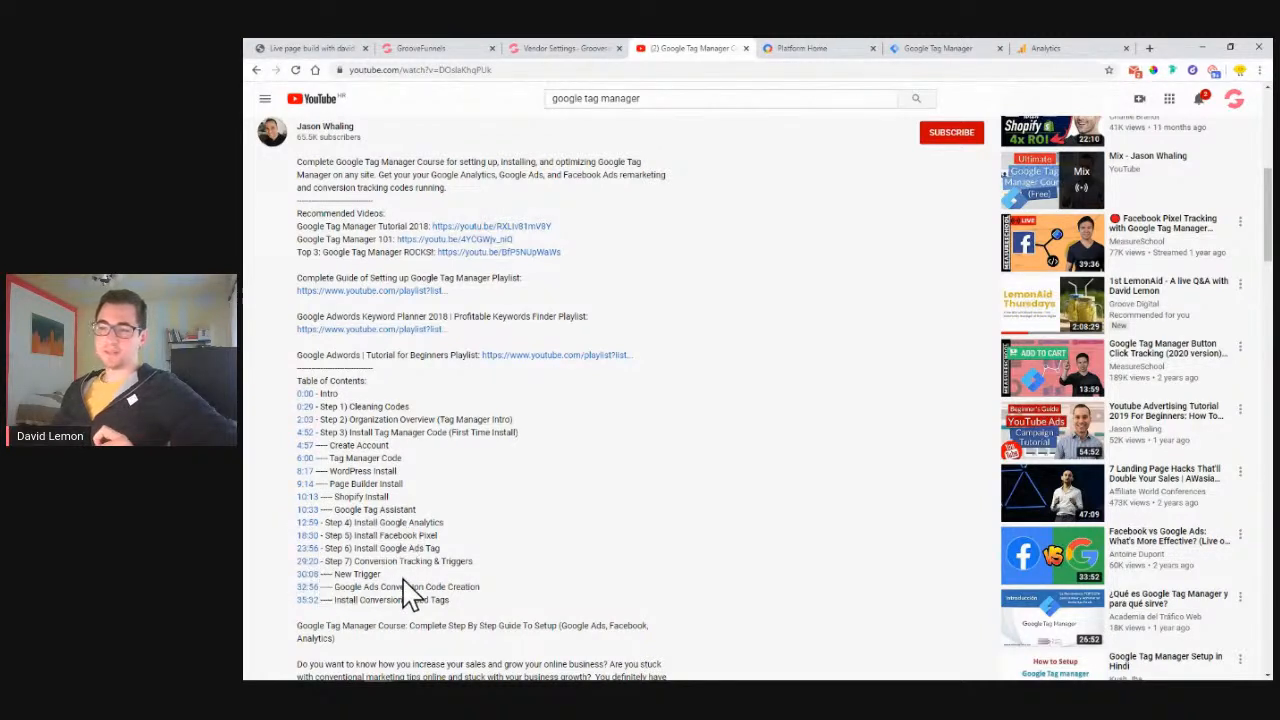
scroll(557, 543, up, 5)
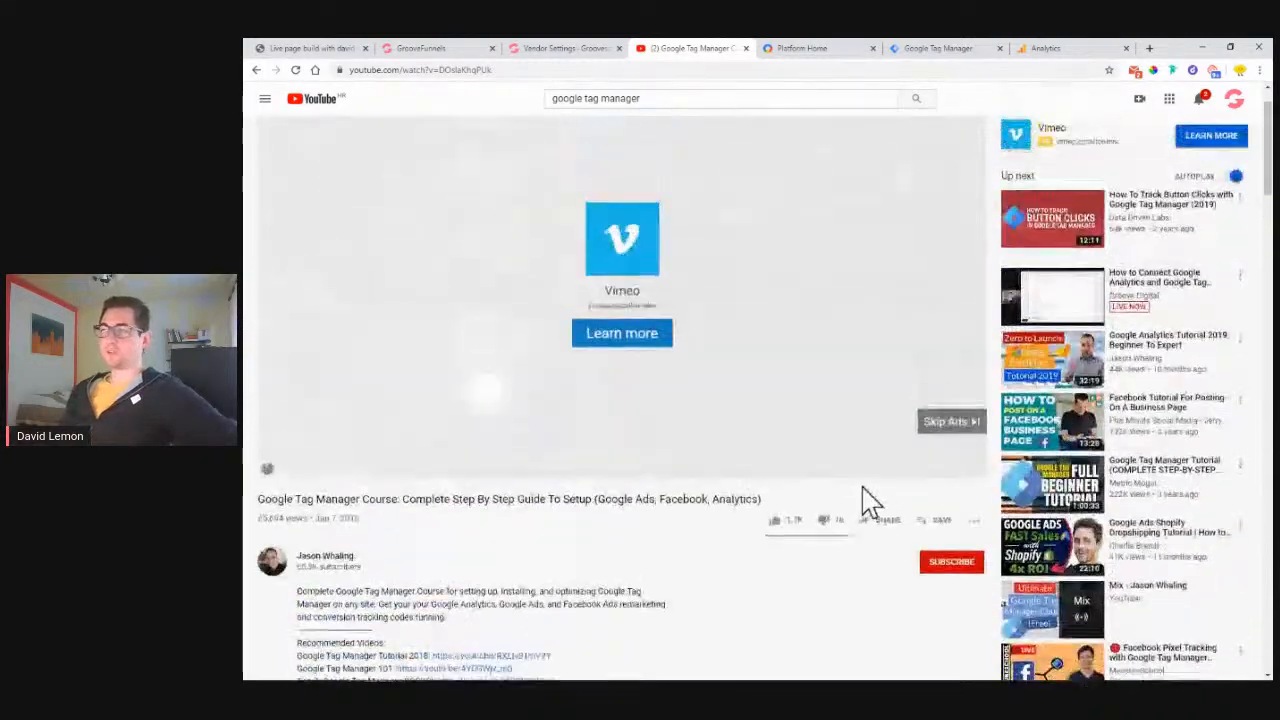
click(960, 424)
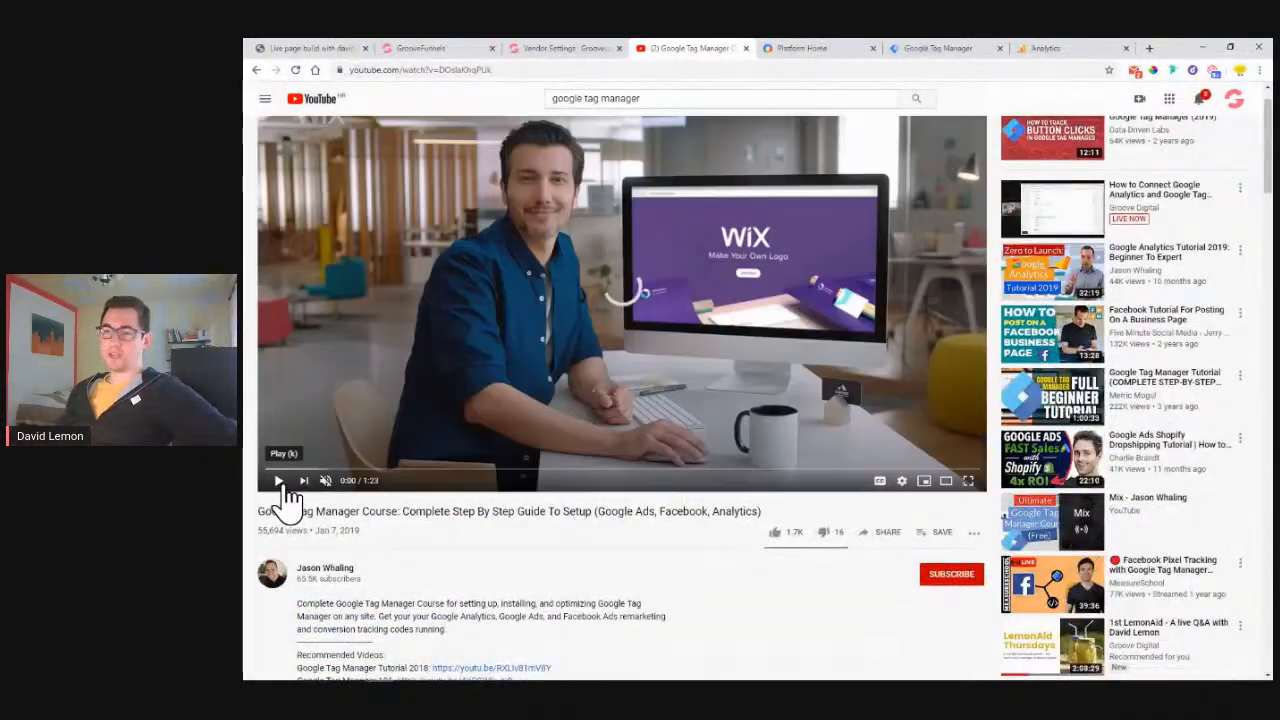
click(281, 486)
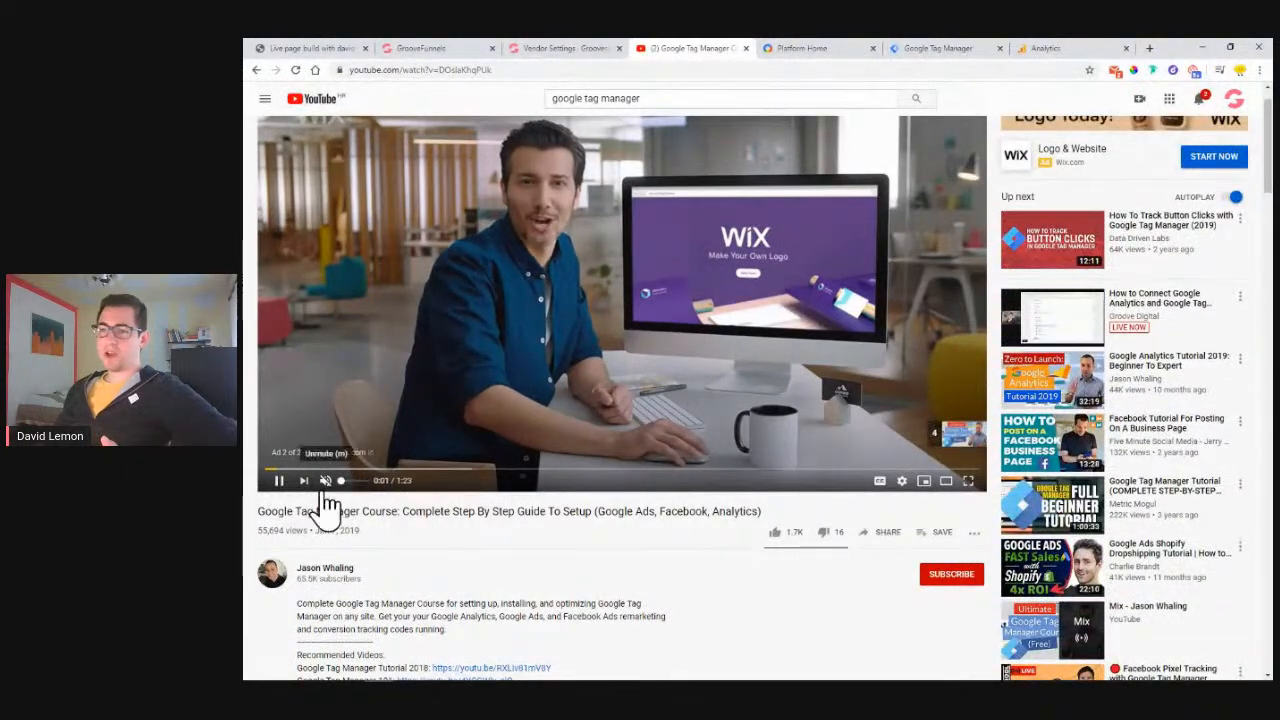
scroll(595, 518, down, 3)
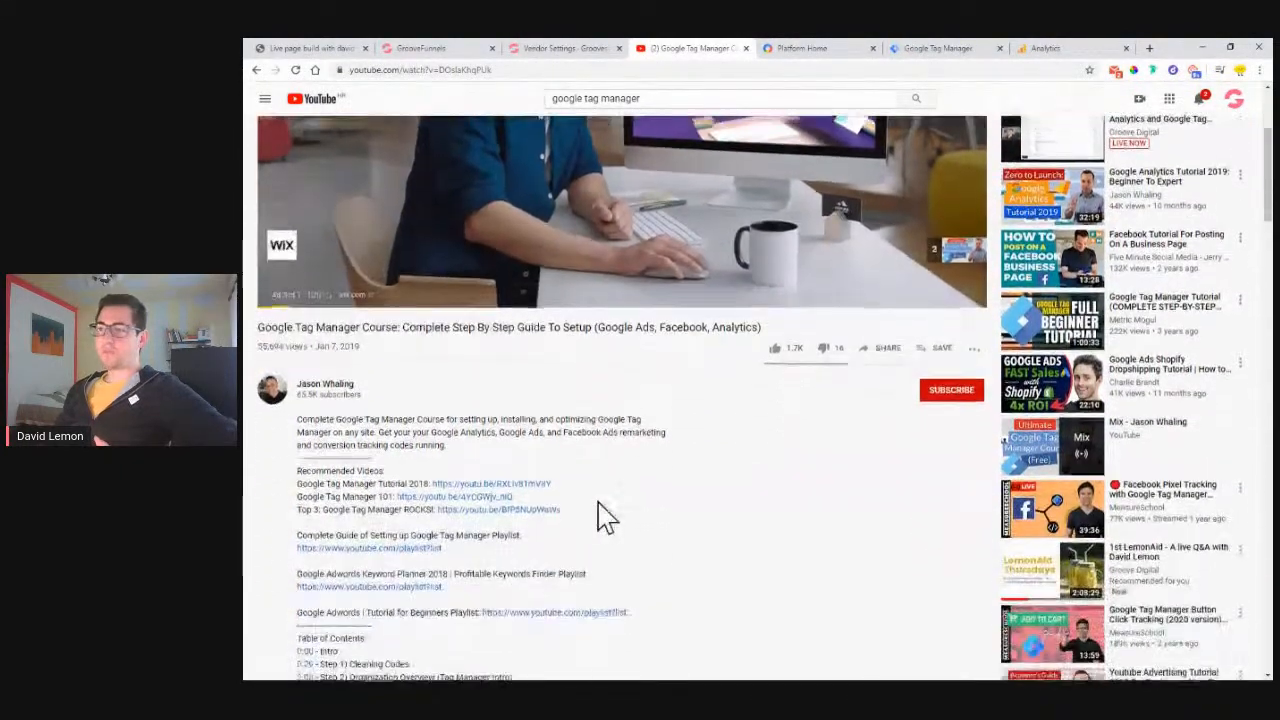
scroll(714, 410, down, 2)
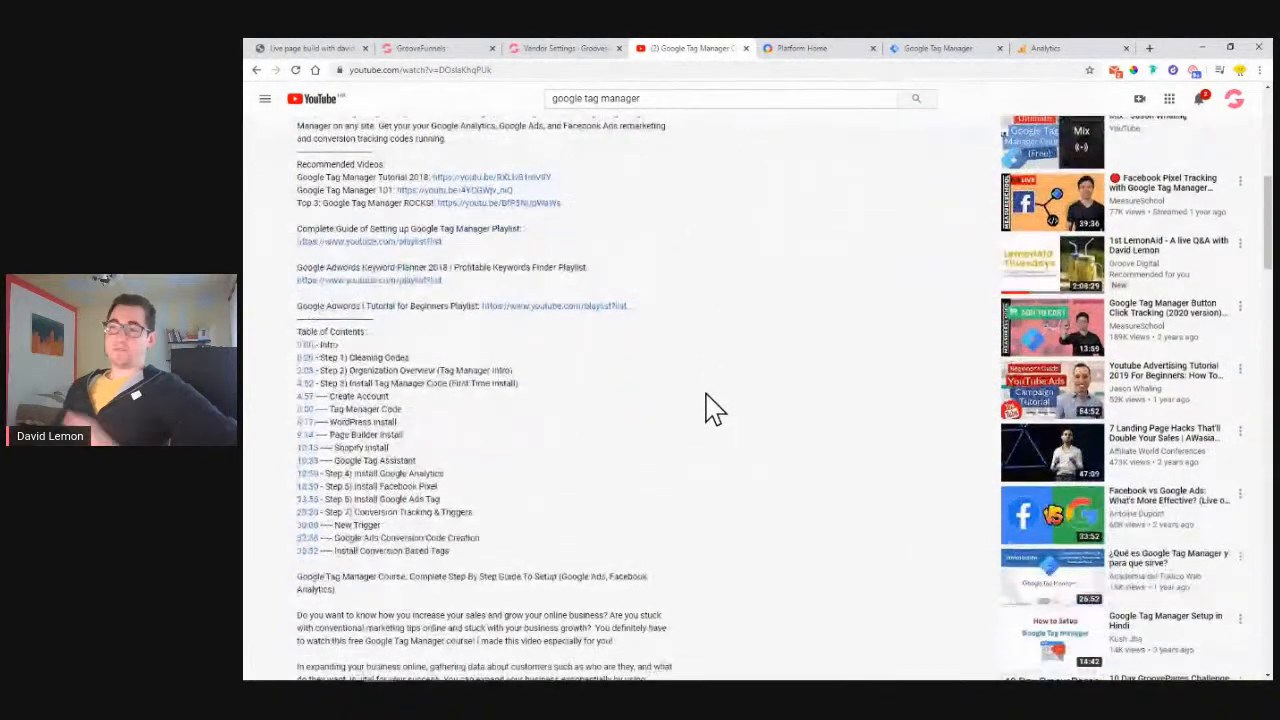
scroll(560, 330, up, 1)
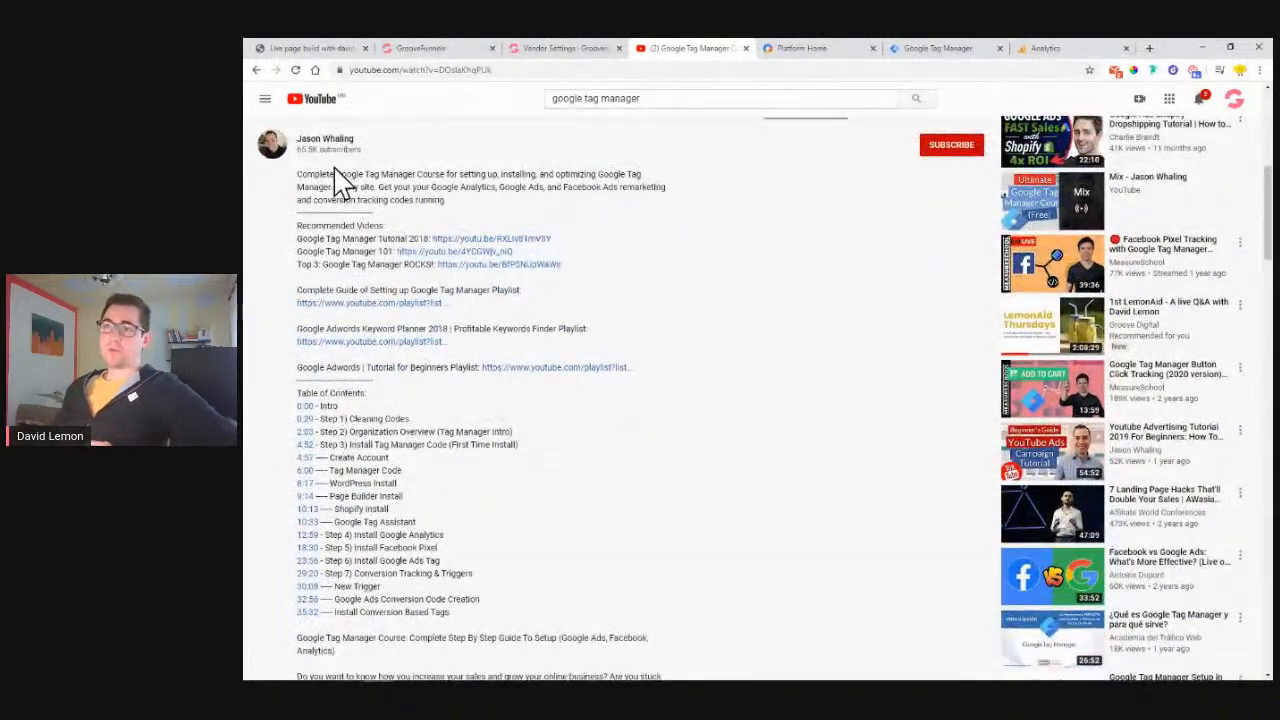
Return YouTube to the search results, then switch to Google Tag Manager and close the untitled tag without configuring it
click(256, 70)
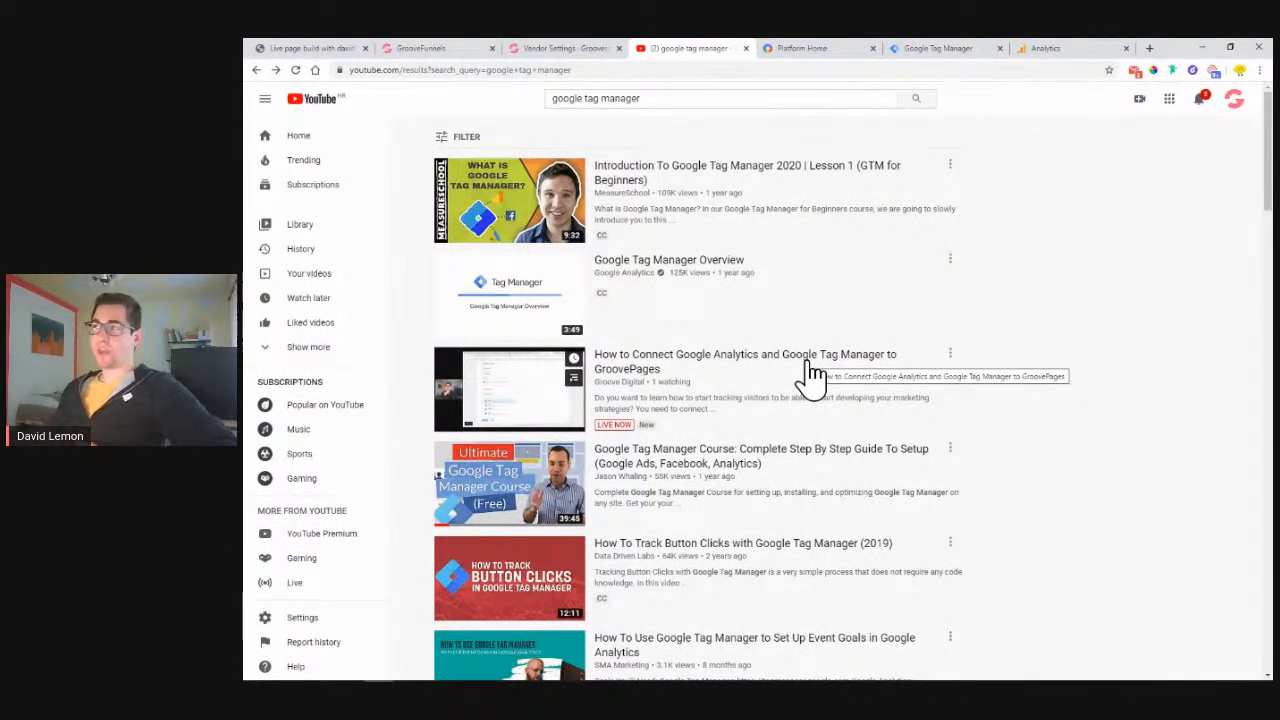
click(951, 50)
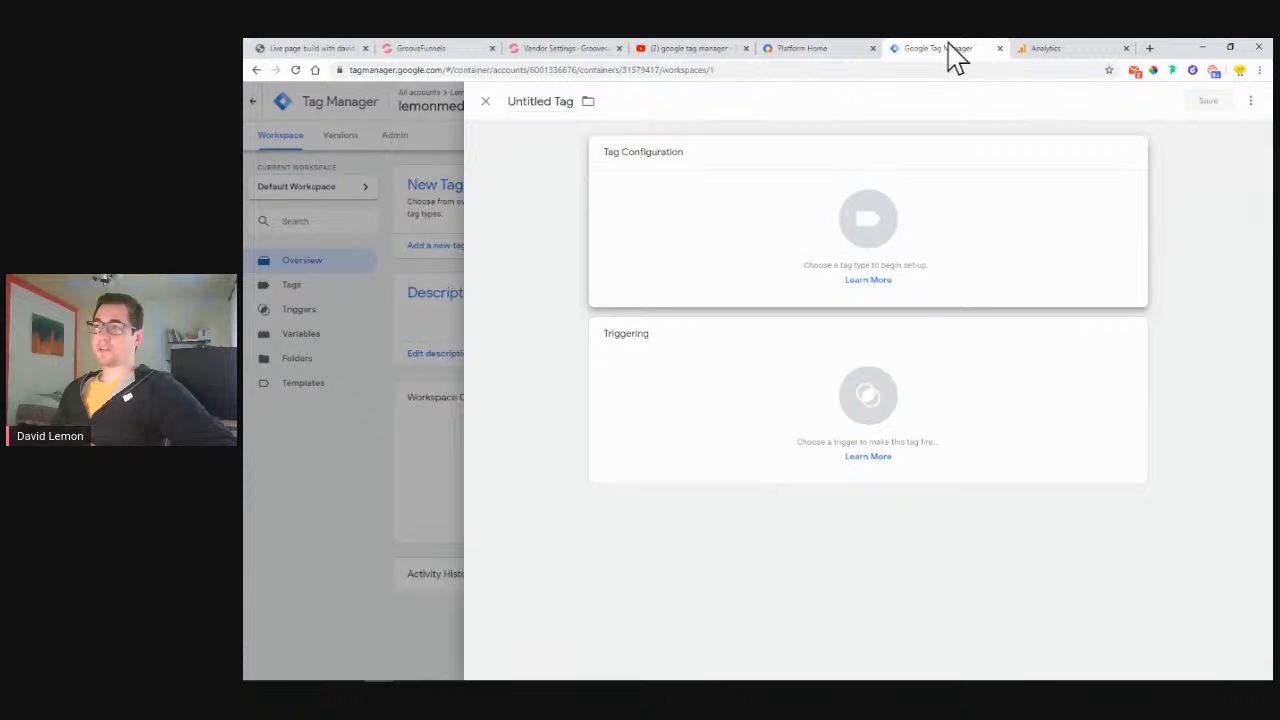
click(489, 101)
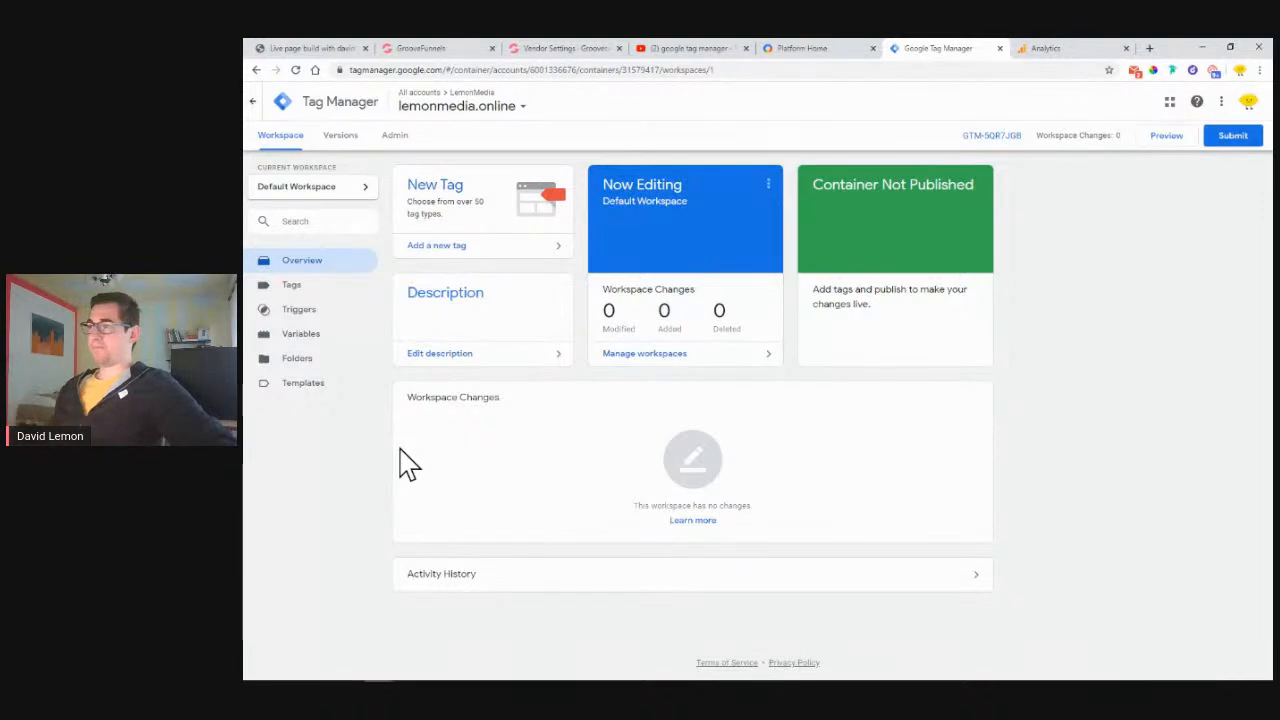
Switch back to the GrooveFunnels builder, publish the lead gen site and close the site settings
click(420, 48)
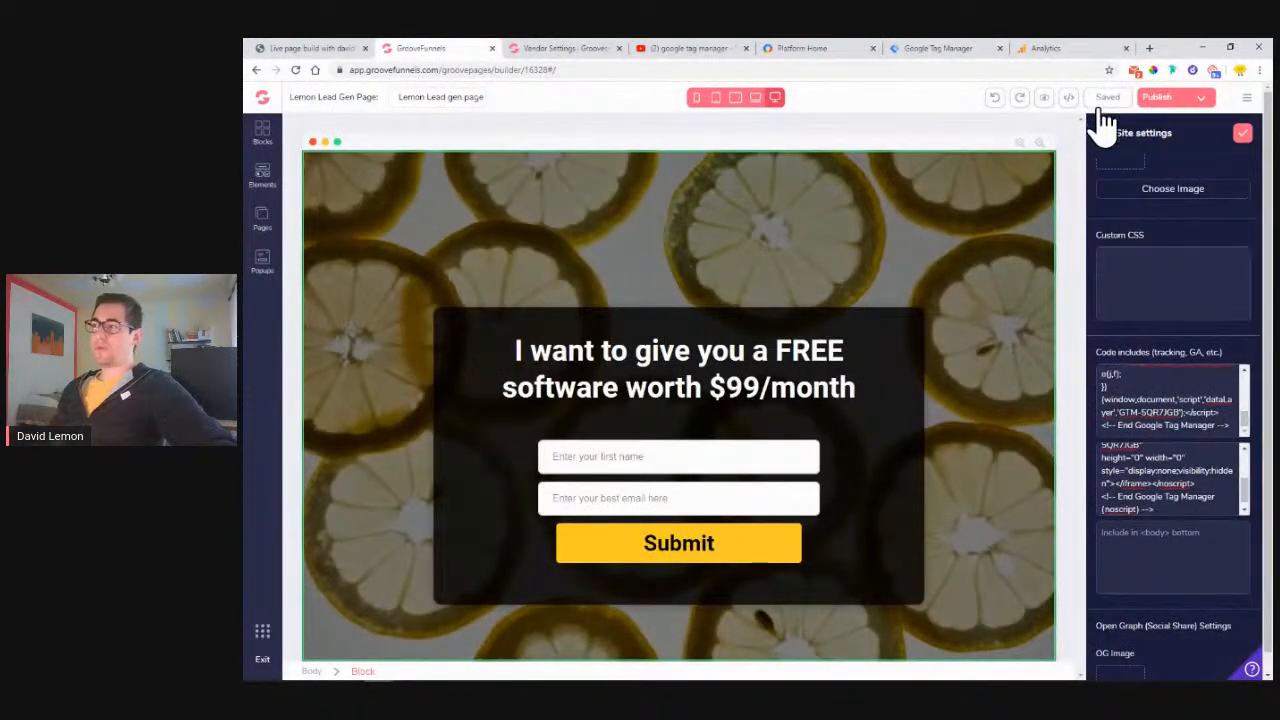
click(1158, 99)
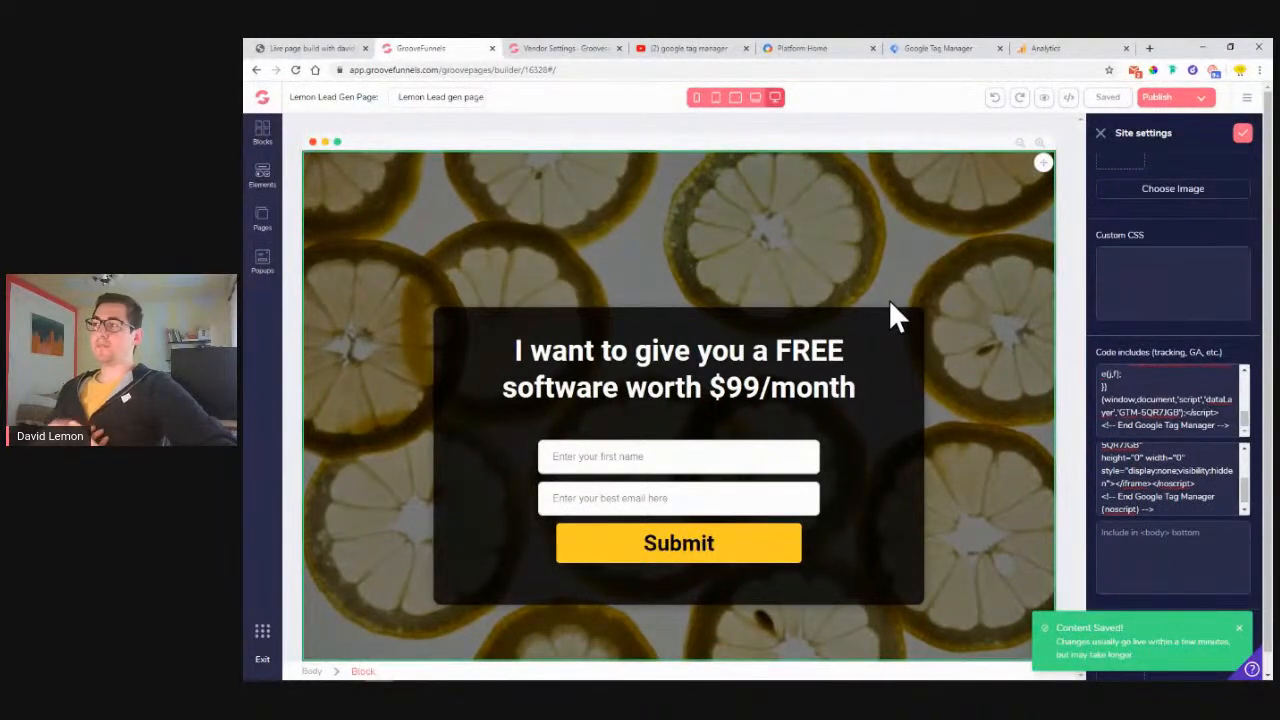
click(1101, 136)
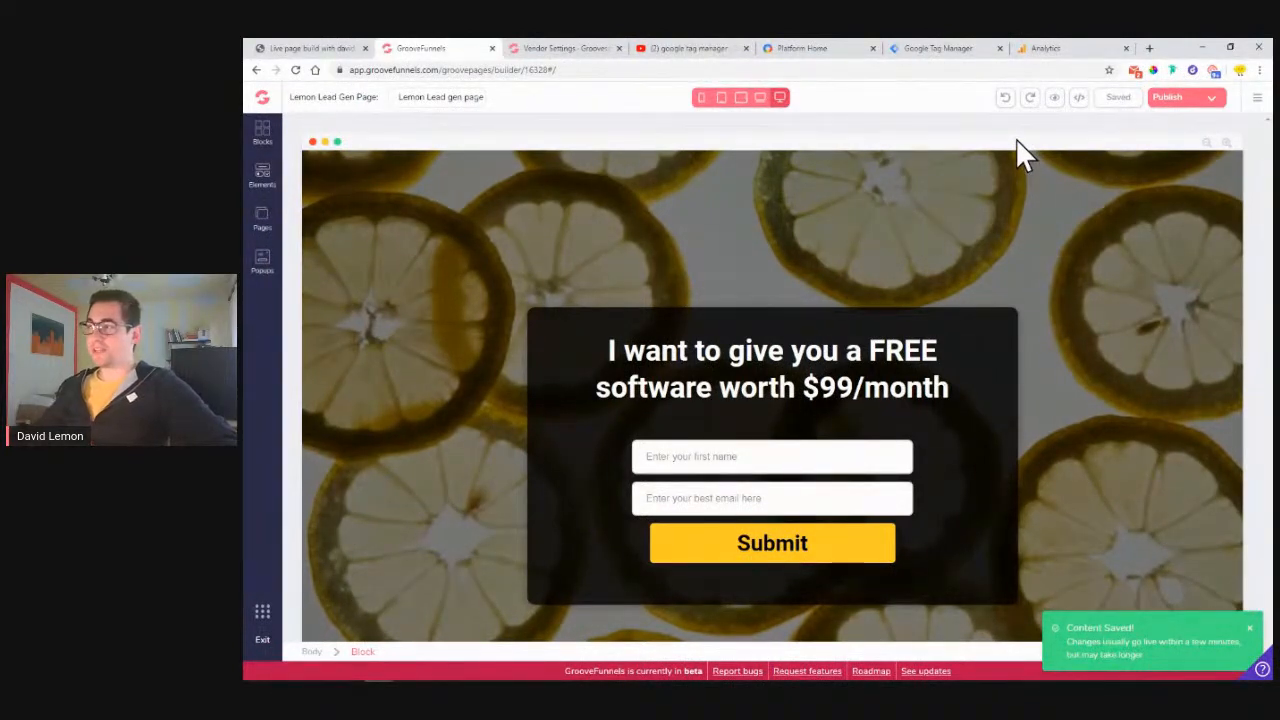
click(1249, 628)
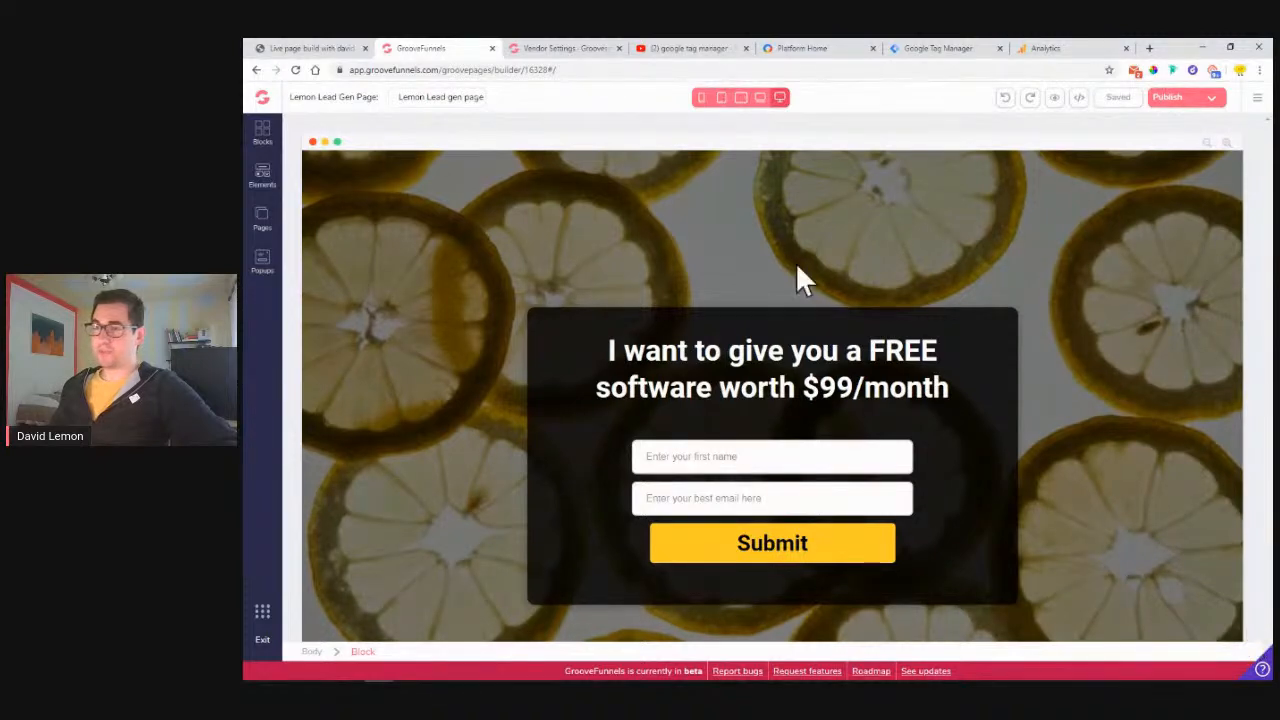
Open the page-level settings of the Lemon Lead gen page to view its own code includes
click(268, 222)
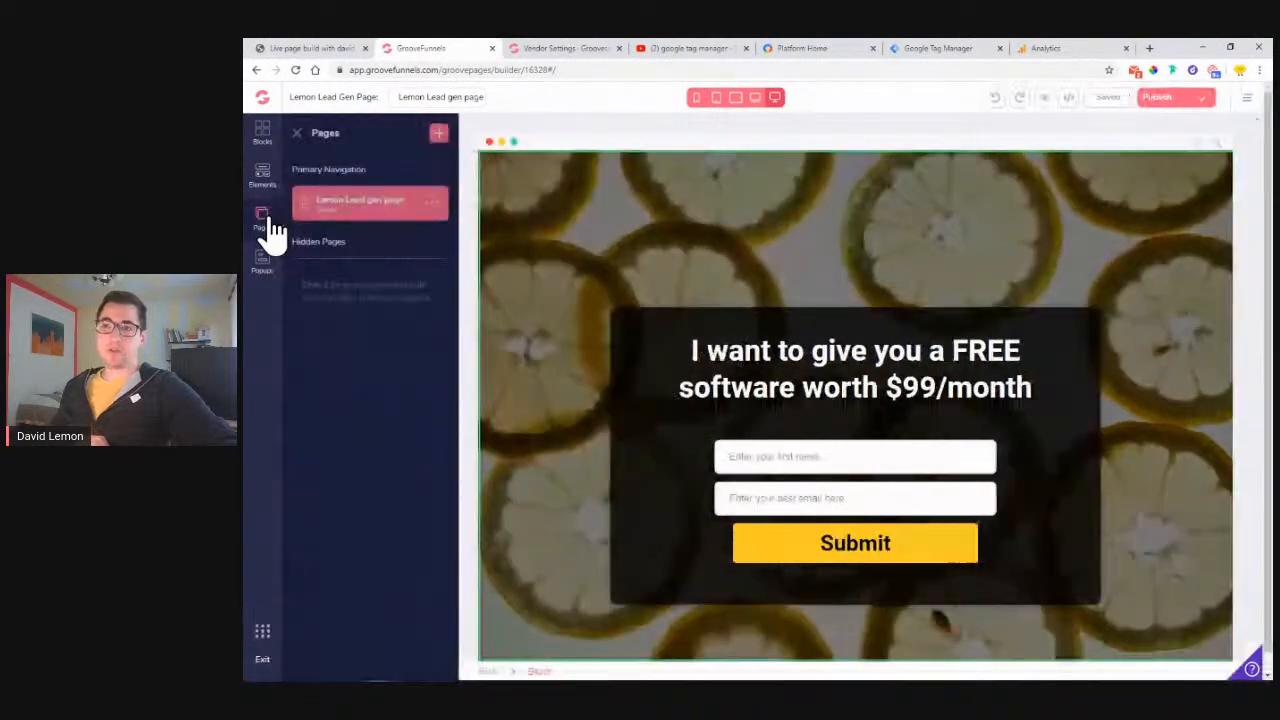
click(432, 205)
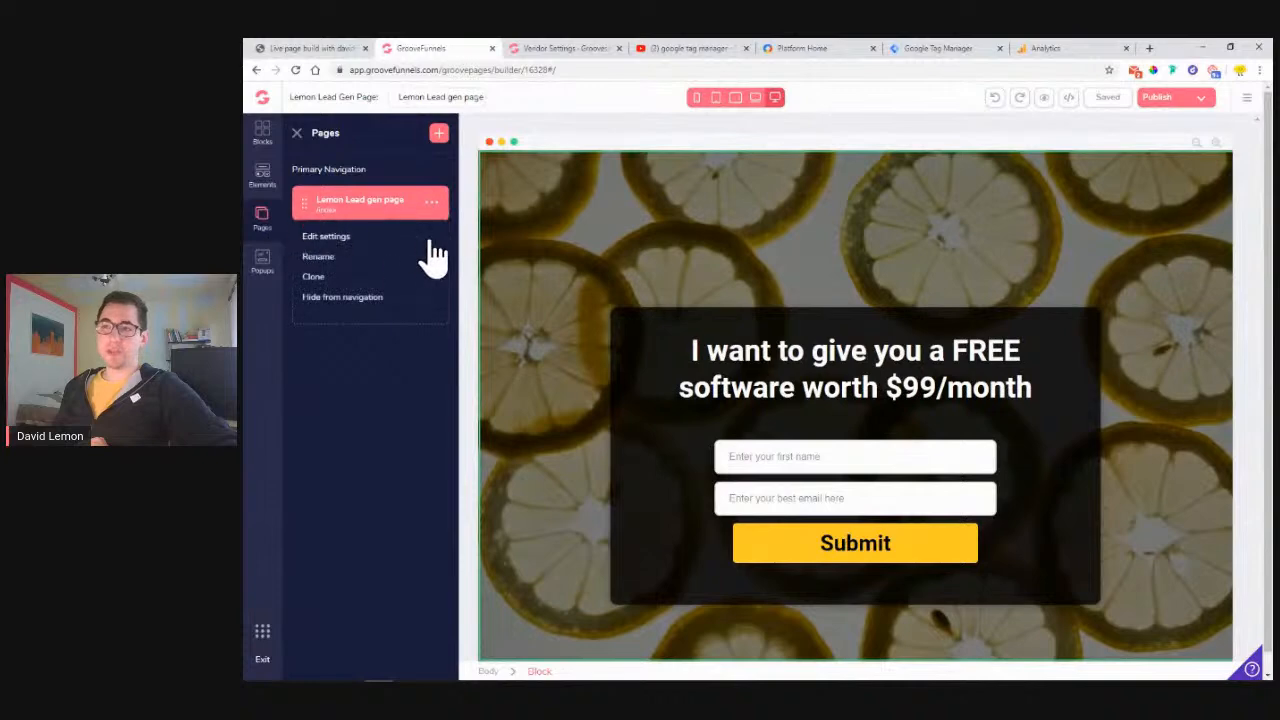
click(318, 239)
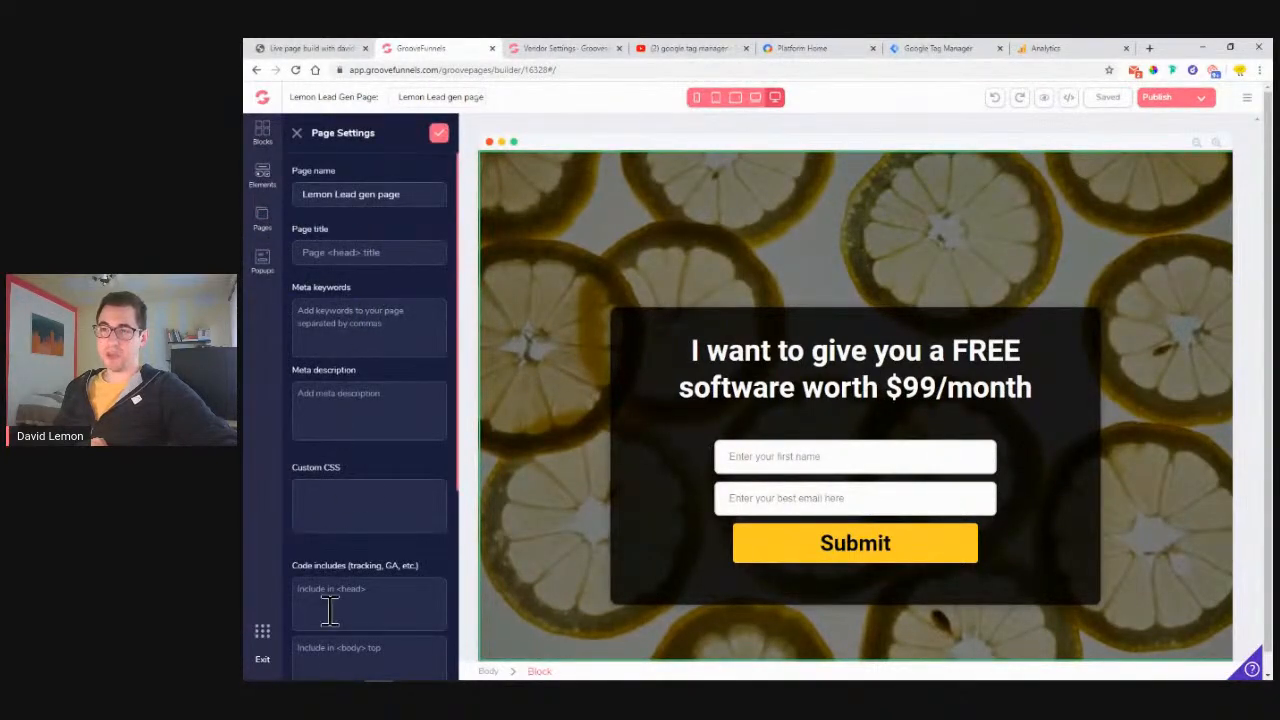
Examine the page-level head and body code includes, then close the page settings and bring up the site-wide options
scroll(362, 600, down, 2)
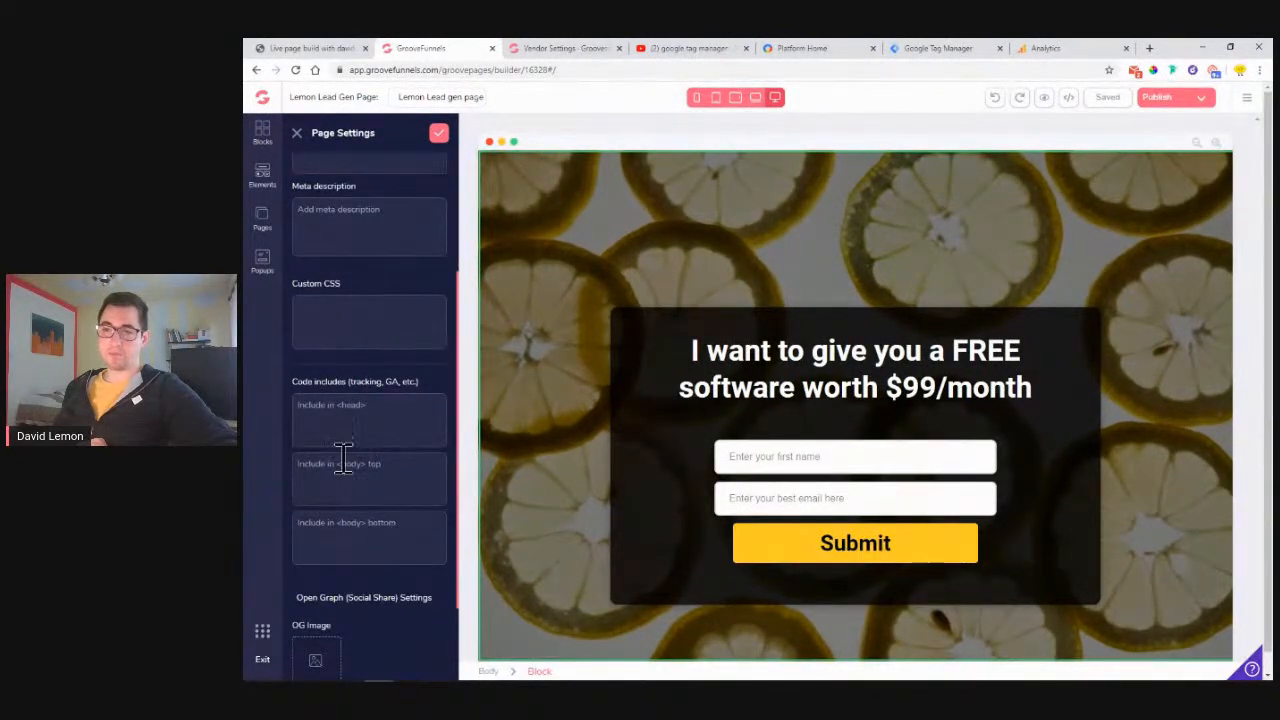
click(296, 132)
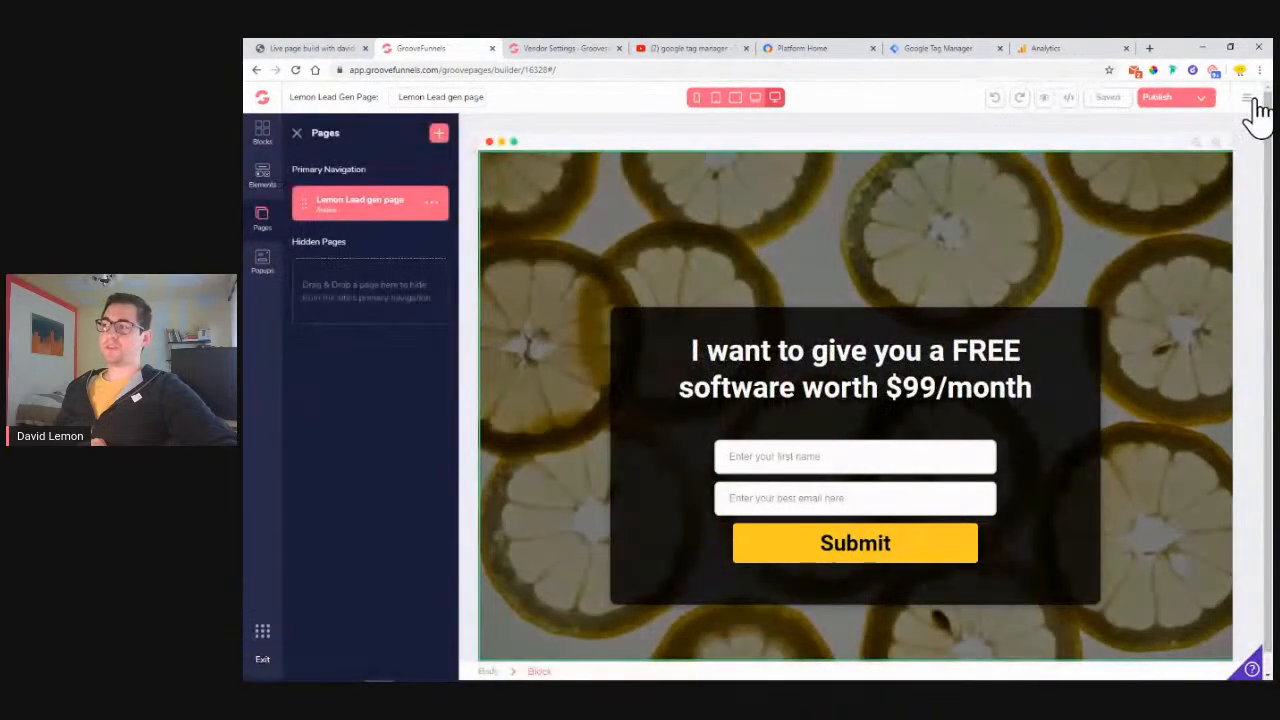
click(1247, 100)
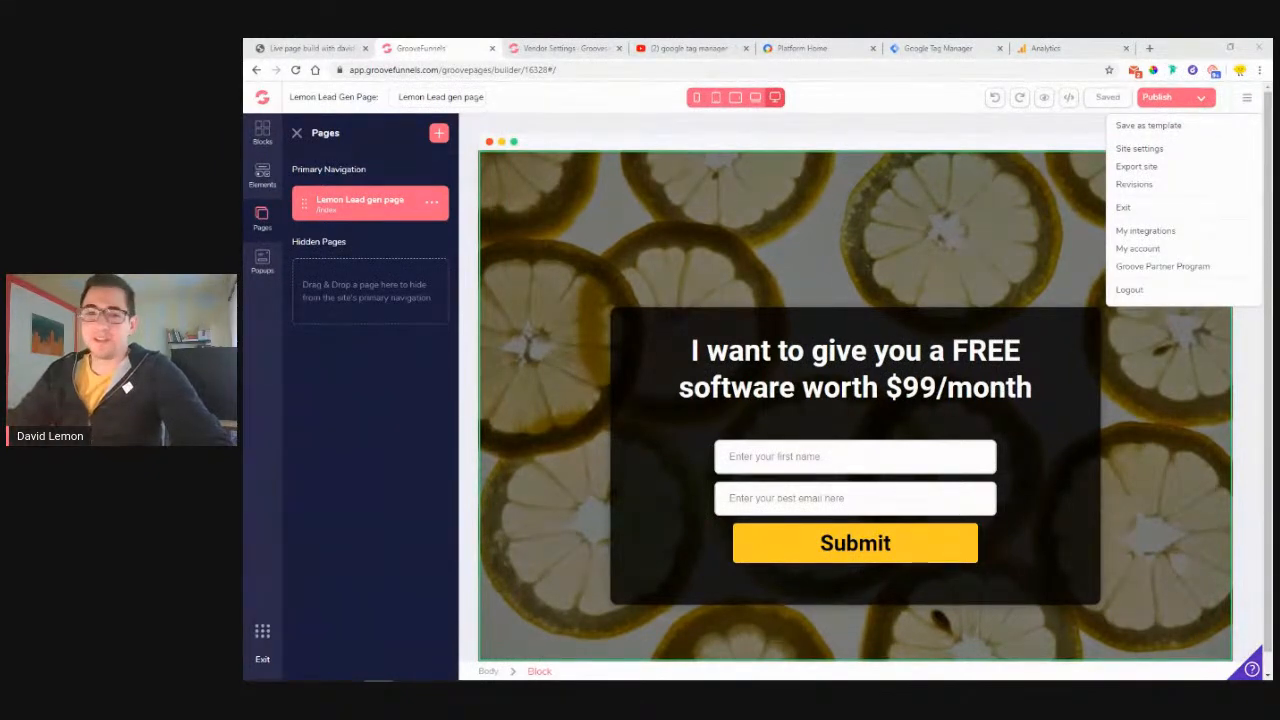
Switch to the presentation title slide, then open the askgroove site for tutorial and training video requests in a new browser tab
click(318, 48)
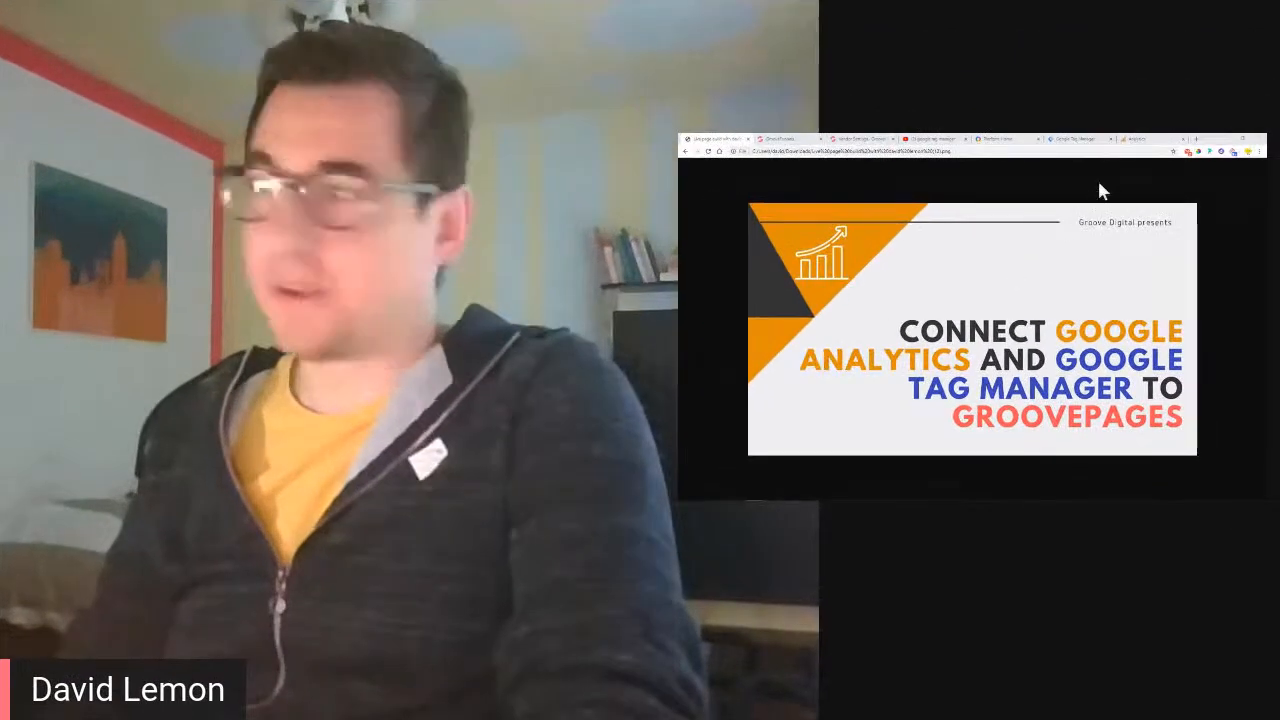
click(1196, 139)
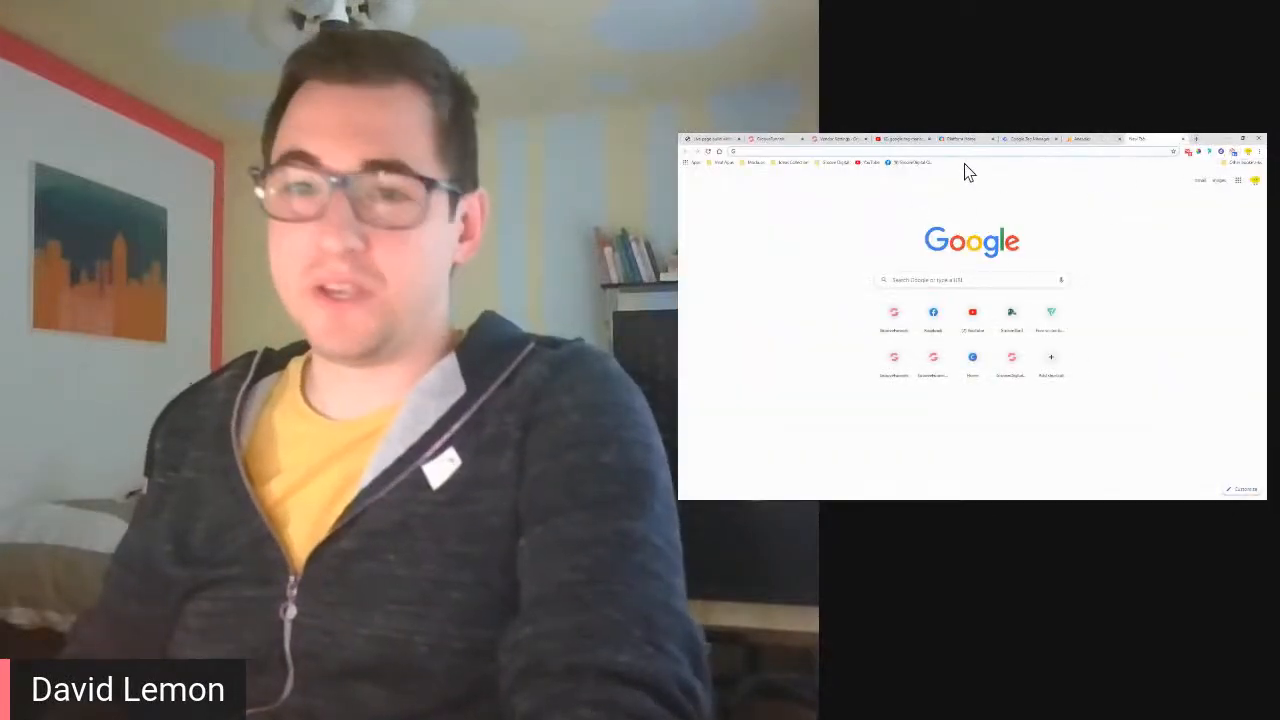
text(askgroove)
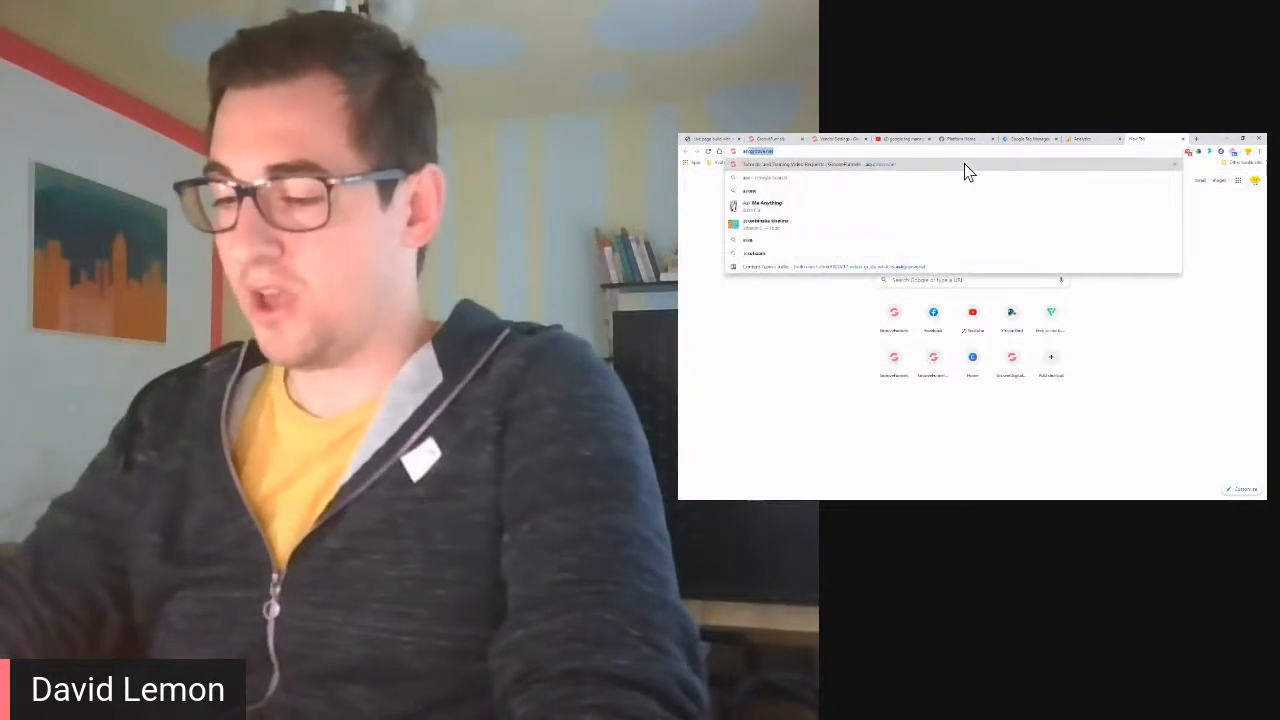
key(Return)
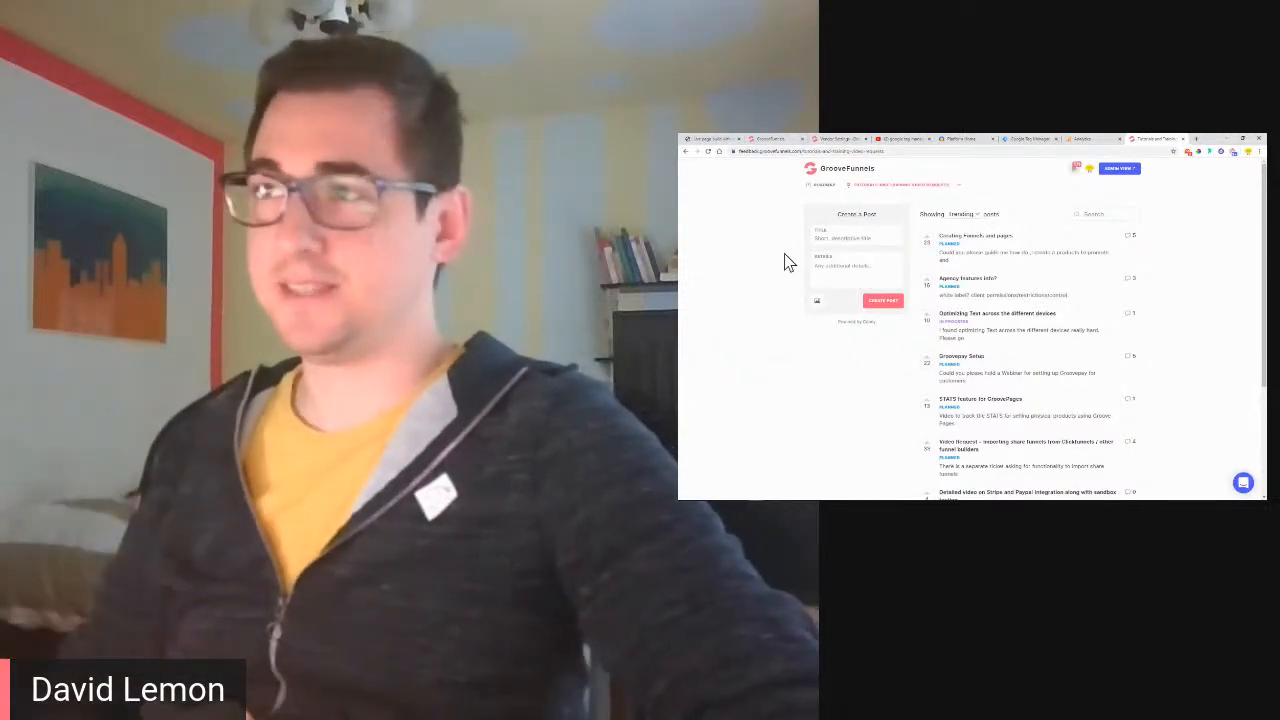
Close the training video requests page and switch to YouTube's google tag manager search results to show the Google Tag Manager course
click(1184, 140)
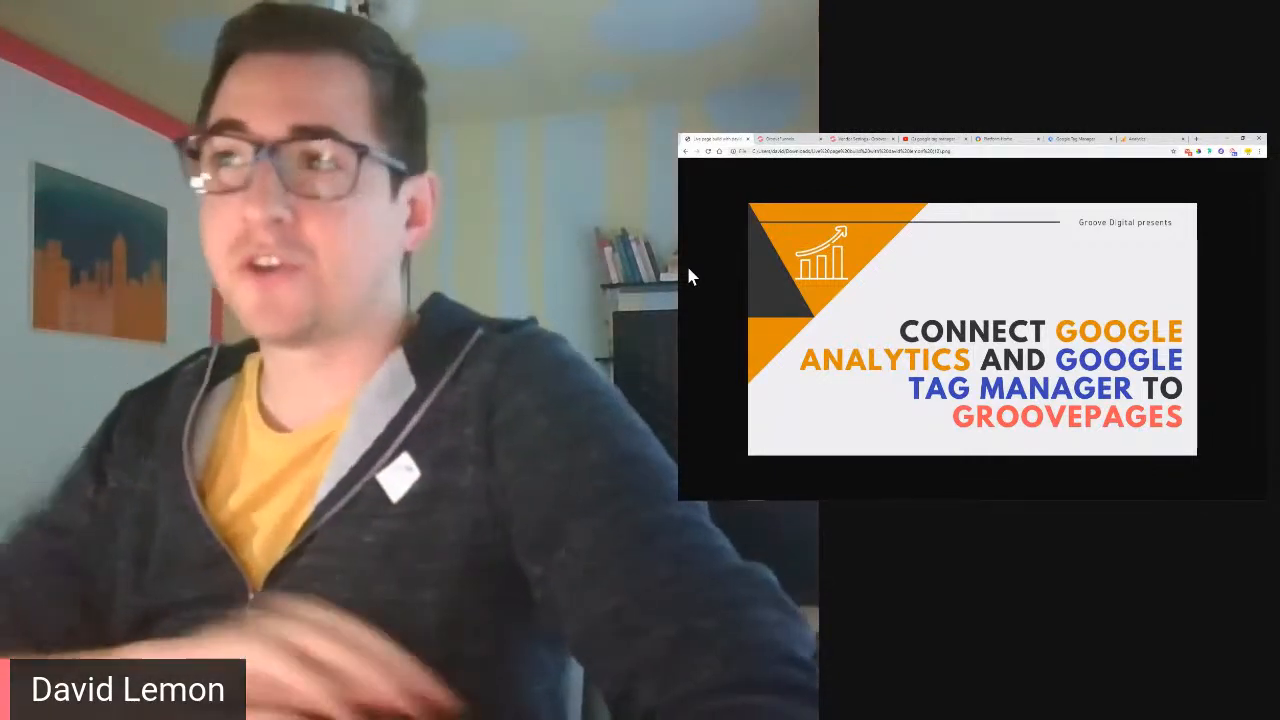
click(950, 141)
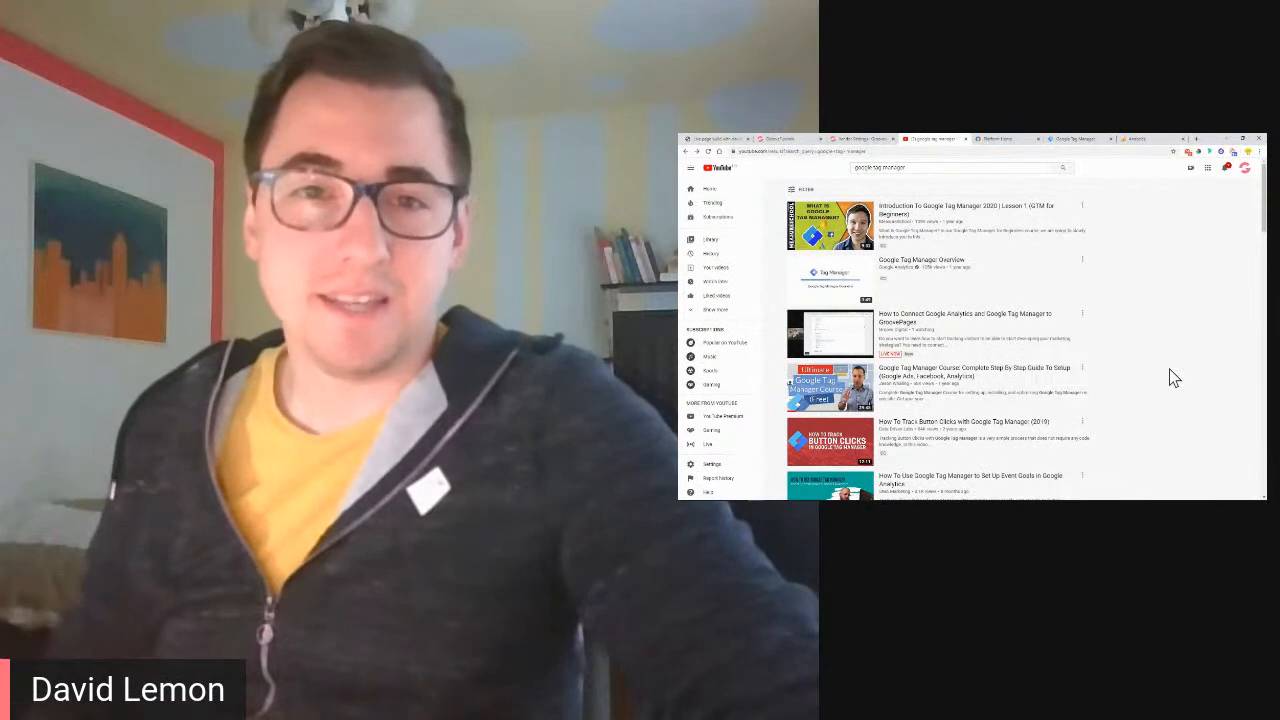
mouse_move(775, 496)
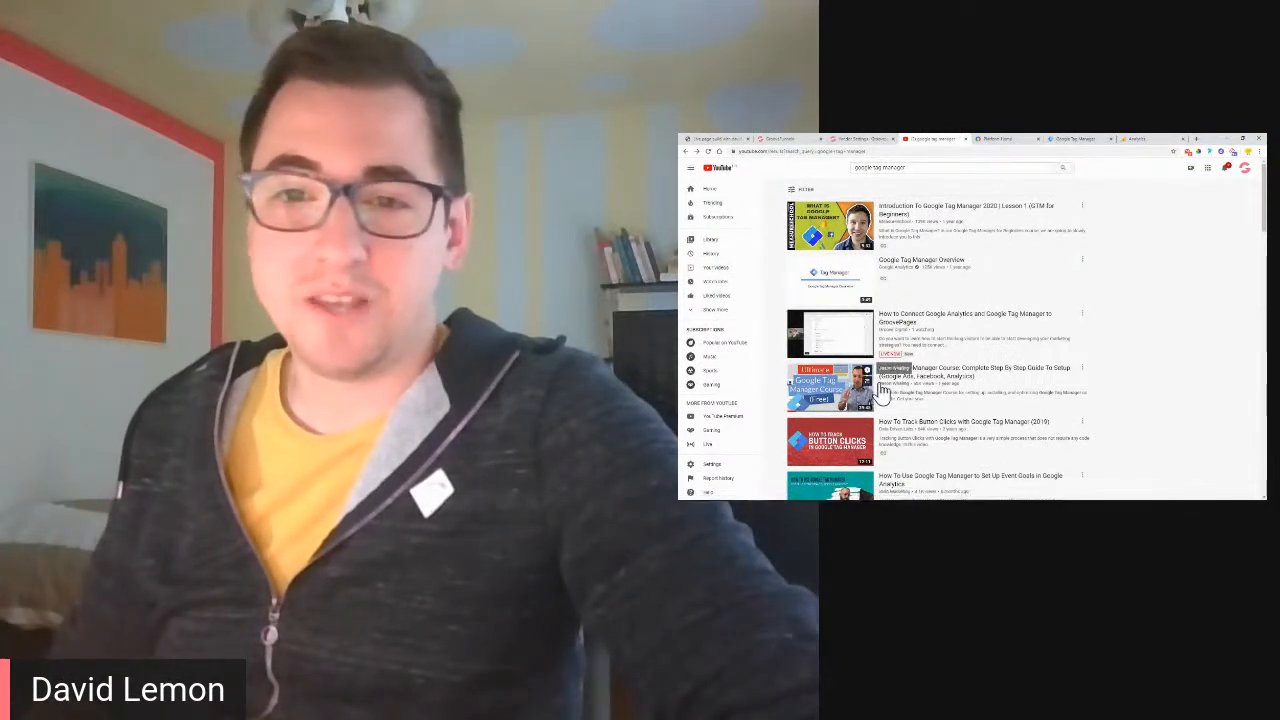